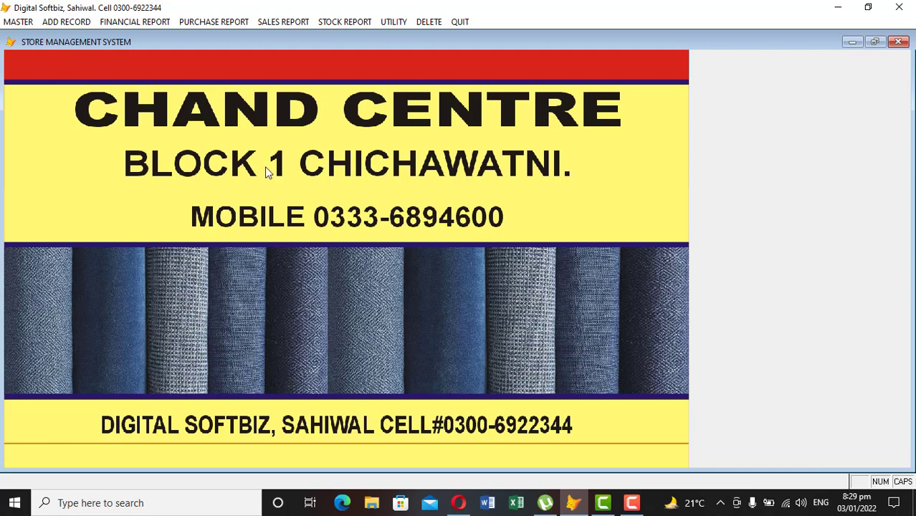
Step: Open the full list of master account groups and check the codes of the Cash & Bank Book and Payable groups
{"action": "left_click", "coordinate": [19, 22]}
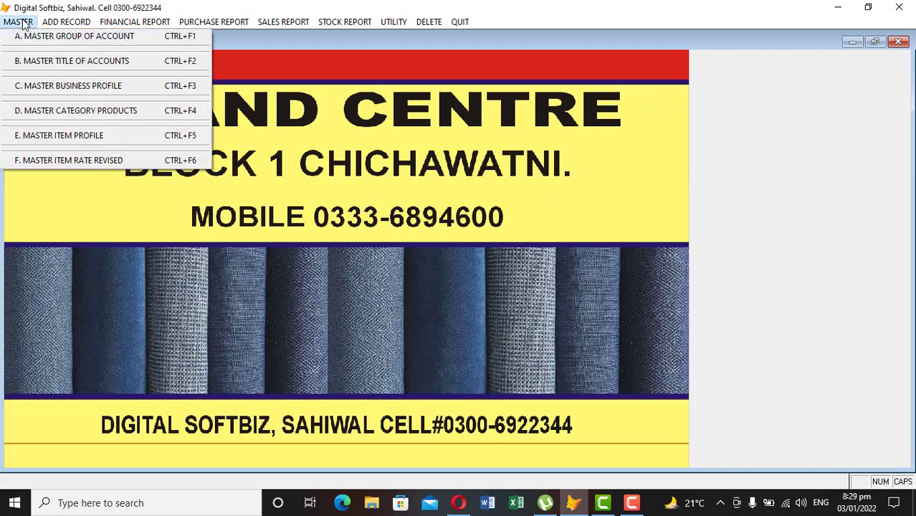
{"action": "left_click", "coordinate": [57, 34]}
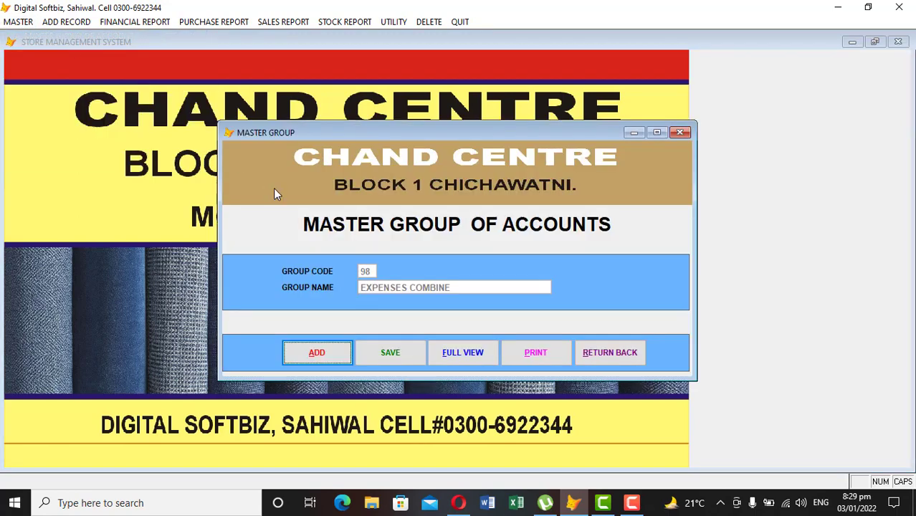
{"action": "left_click", "coordinate": [451, 354]}
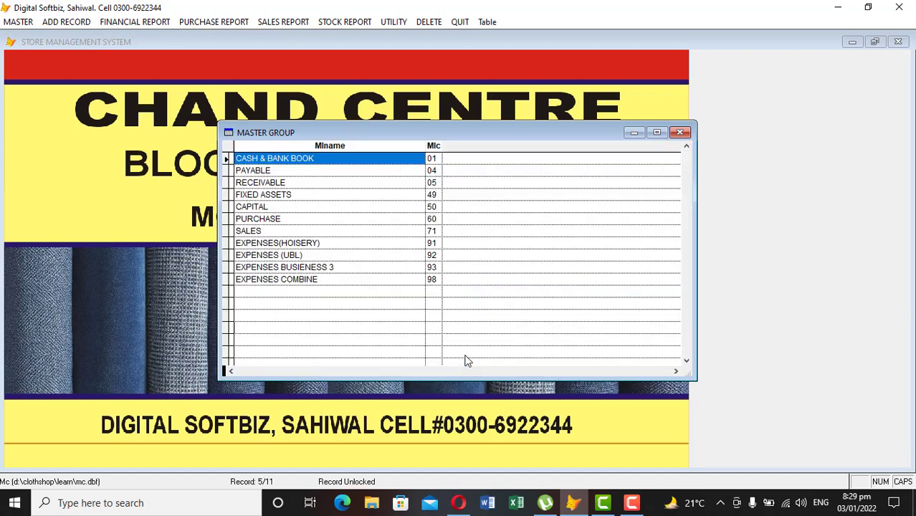
{"action": "left_click", "coordinate": [437, 159]}
{"action": "left_click", "coordinate": [364, 158]}
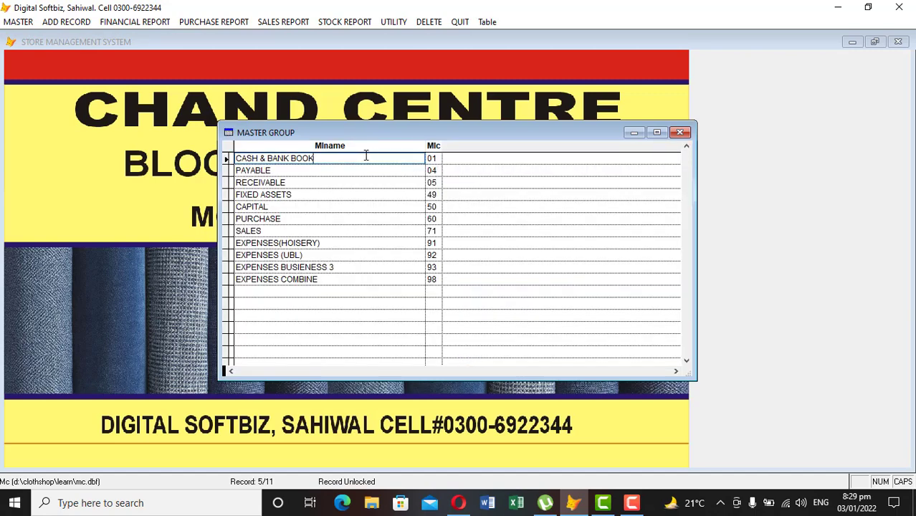
{"action": "key", "text": "Down"}
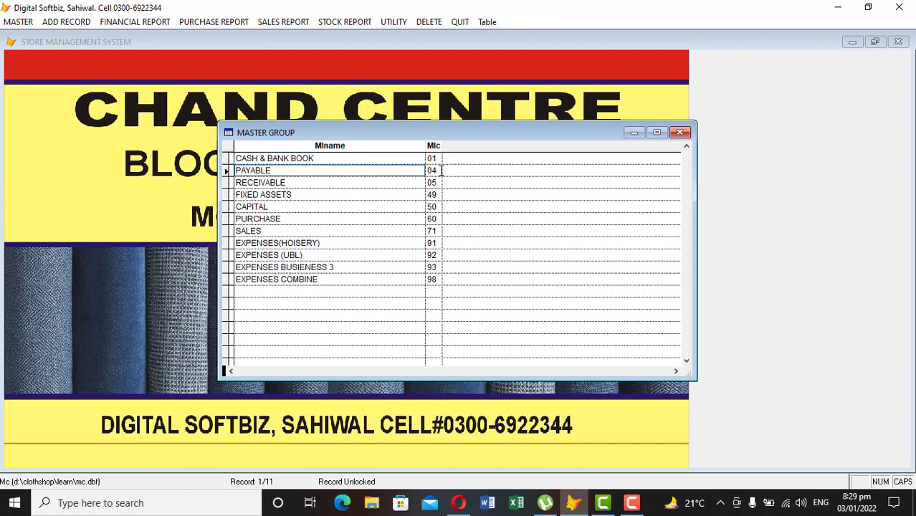
{"action": "left_click", "coordinate": [441, 169]}
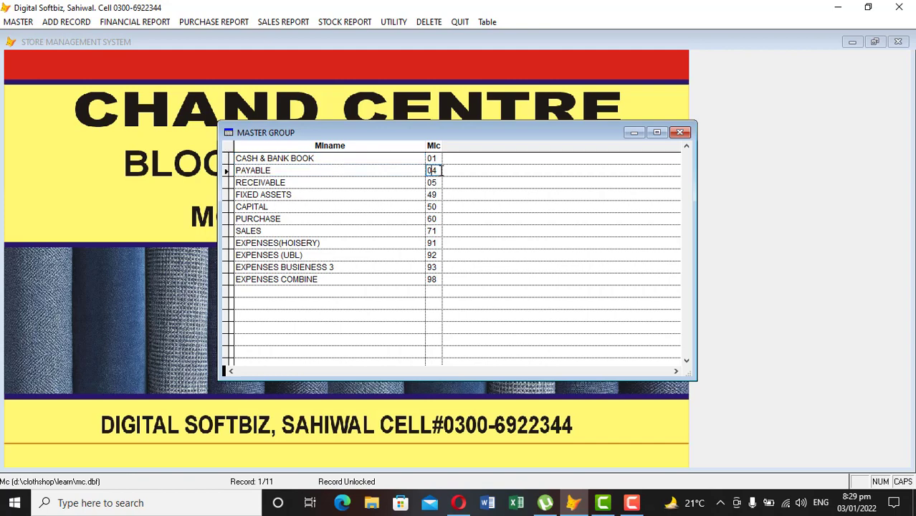
Step: Check the codes of the Receivable, Fixed Assets, Capital, Purchase and Sales groups, and close the master group list and form
{"action": "left_click", "coordinate": [378, 184]}
{"action": "left_click", "coordinate": [433, 181]}
{"action": "left_click", "coordinate": [434, 194]}
{"action": "left_click", "coordinate": [435, 206]}
{"action": "left_click", "coordinate": [435, 219]}
{"action": "left_click", "coordinate": [434, 231]}
{"action": "left_click", "coordinate": [439, 170]}
{"action": "key", "text": "Escape"}
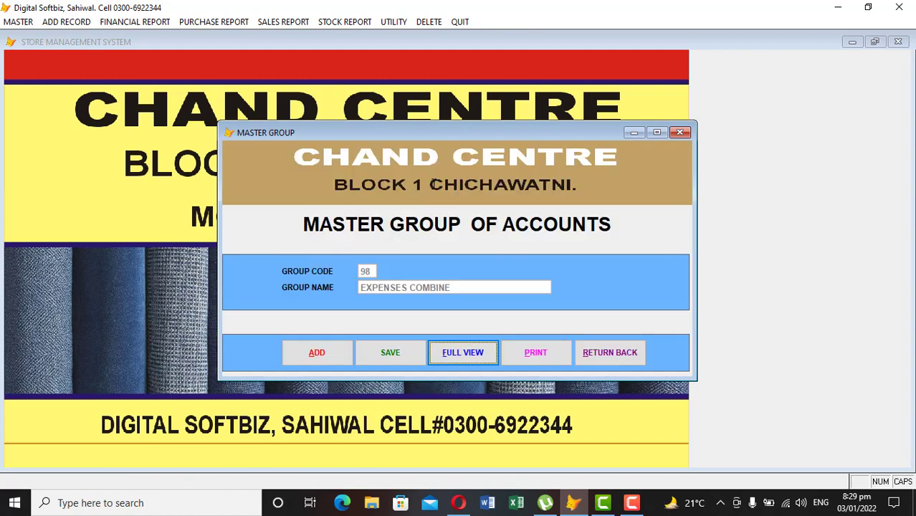
{"action": "left_click", "coordinate": [621, 352]}
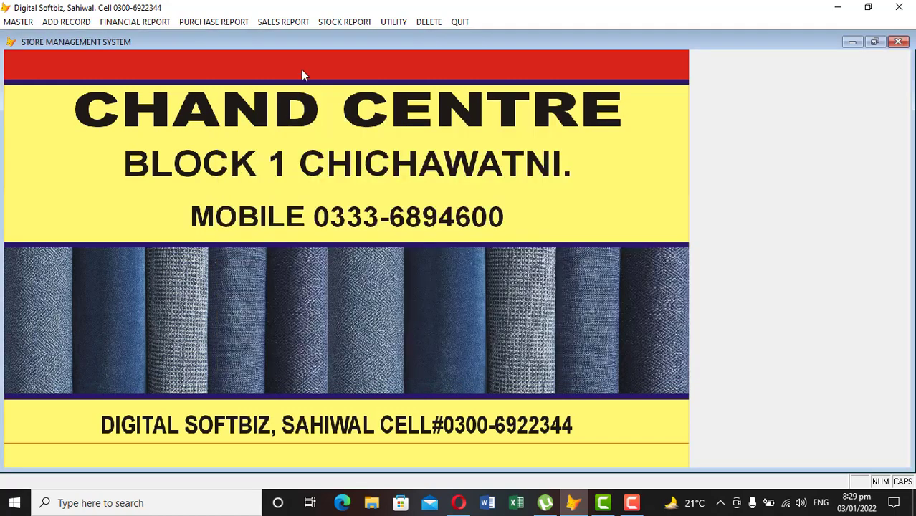
Step: Start a new record in the master title of accounts with code 04-001 under the Payable group
{"action": "left_click", "coordinate": [18, 22]}
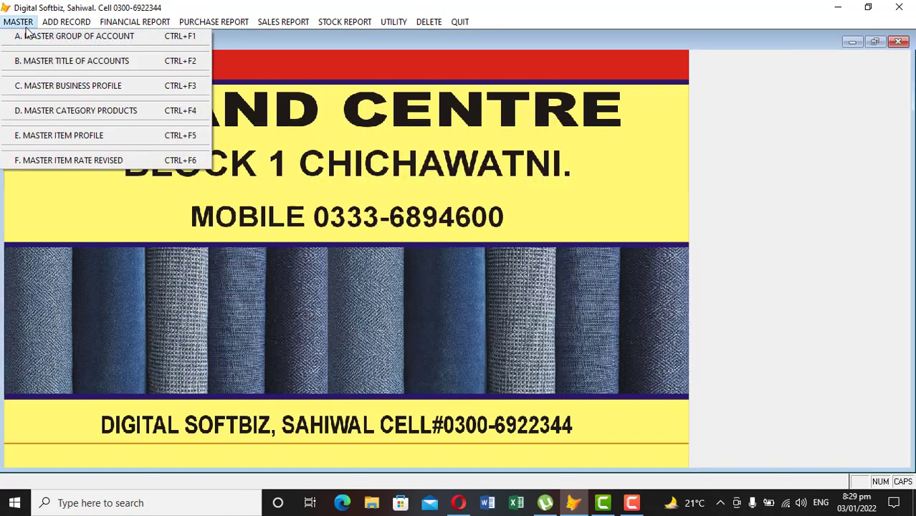
{"action": "left_click", "coordinate": [63, 63]}
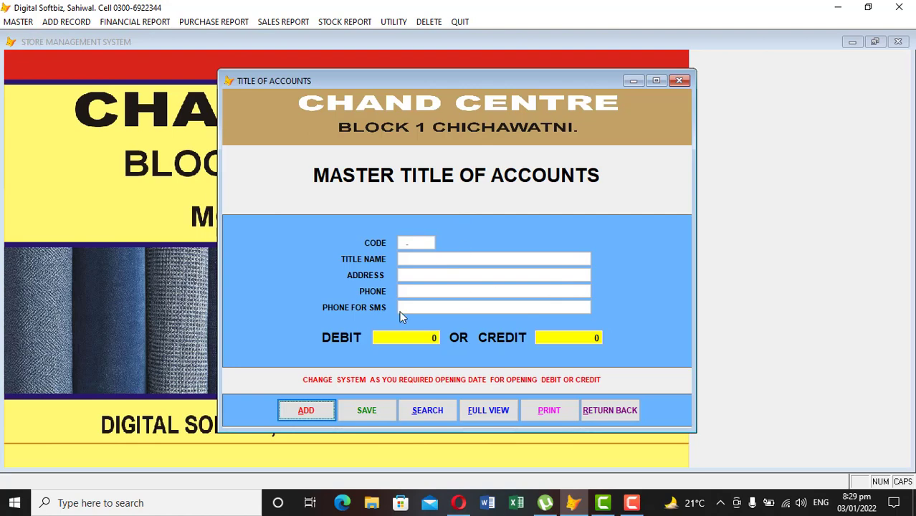
{"action": "left_click", "coordinate": [320, 410]}
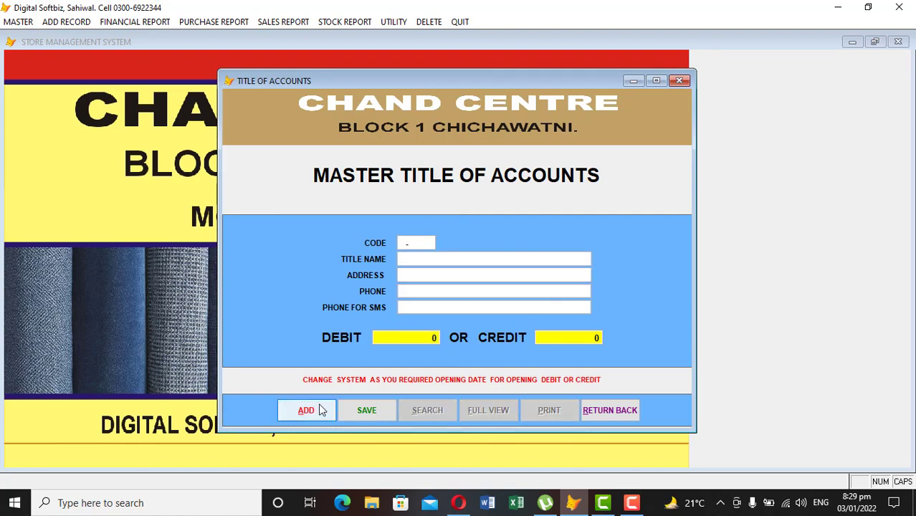
{"action": "type", "text": "04-001"}
{"action": "key", "text": "BackSpace"}
{"action": "type", "text": "2"}
{"action": "key", "text": "Left"}
{"action": "key", "text": "BackSpace"}
{"action": "key", "text": "BackSpace"}
{"action": "type", "text": "99"}
{"action": "key", "text": "BackSpace"}
{"action": "key", "text": "BackSpace"}
{"action": "type", "text": "001"}
{"action": "key", "text": "Return"}
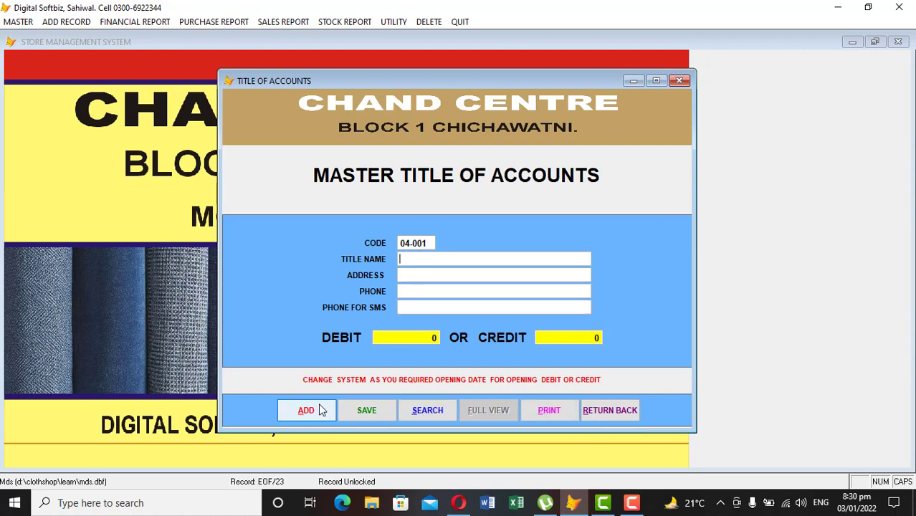
Step: Enter title name IMRAN CLOTH, address LAHORE, the phone number for SMS and an opening credit of 200,000, and save the account
{"action": "type", "text": "IMRAN C"}
{"action": "type", "text": "LOTH"}
{"action": "type", "text": "LAHORE"}
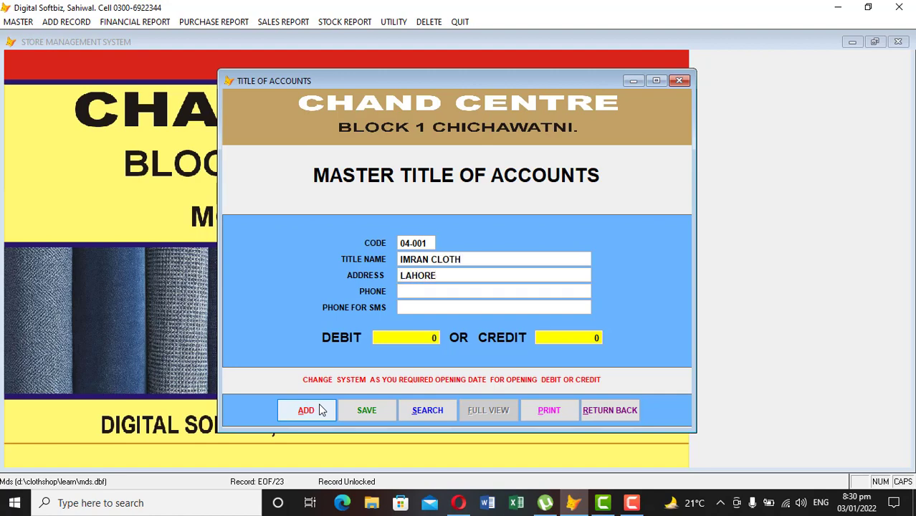
{"action": "type", "text": "03333333"}
{"action": "type", "text": "2000.00"}
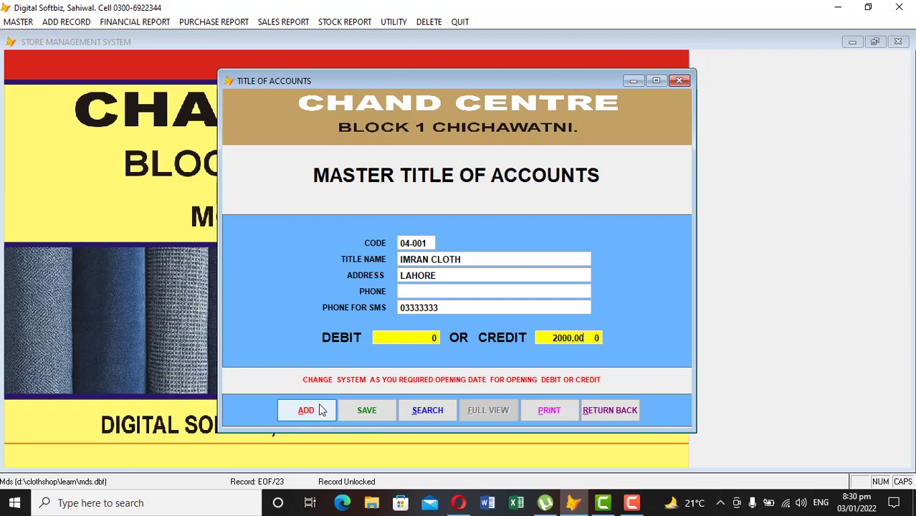
{"action": "key", "text": "Return"}
{"action": "key", "text": "Return"}
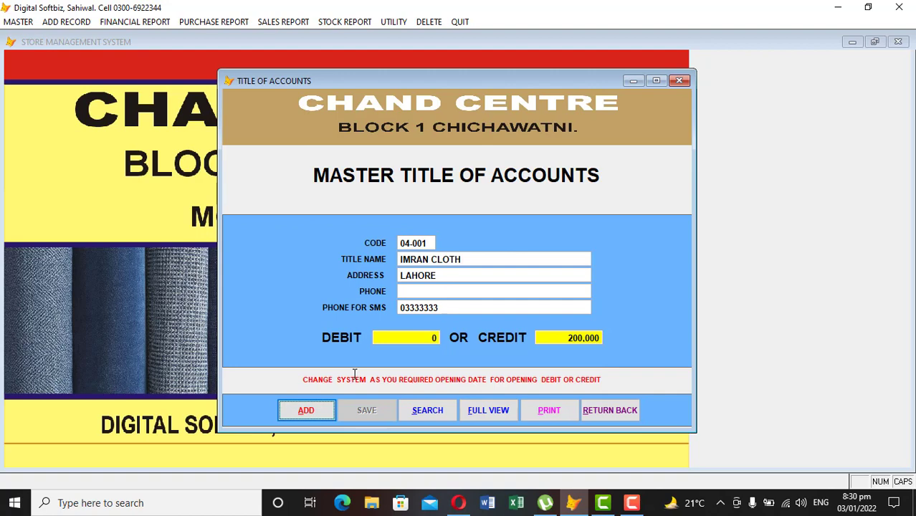
Step: Add and save account title MCB BANK with code 01-001 and an opening debit of 200,000
{"action": "left_click", "coordinate": [317, 413]}
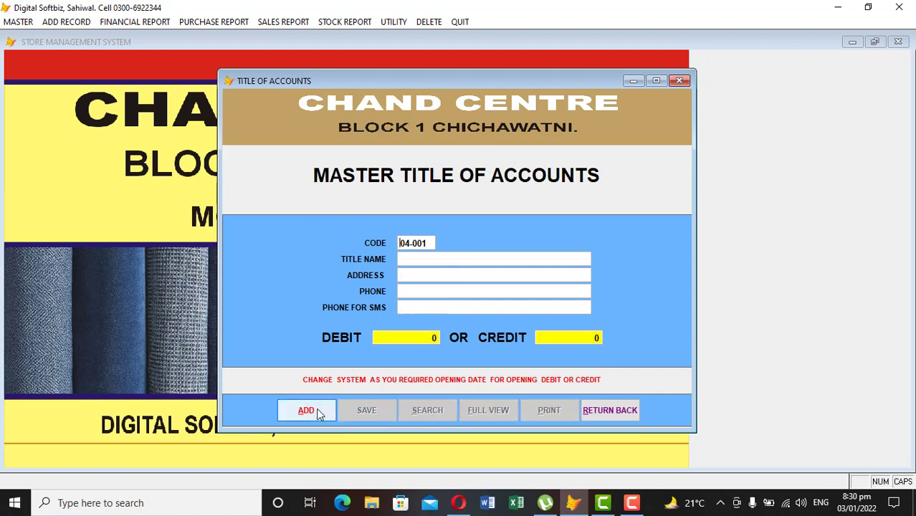
{"action": "type", "text": "01-001"}
{"action": "key", "text": "Return"}
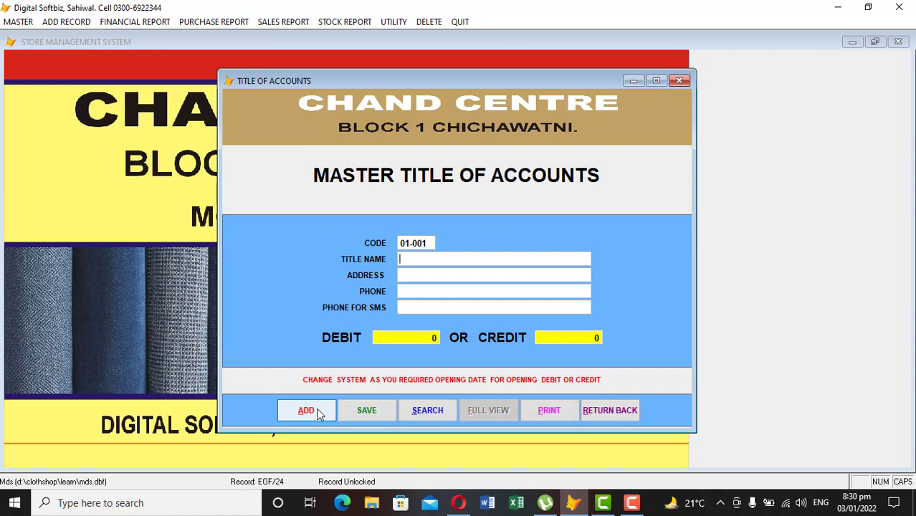
{"action": "type", "text": "MCB BANK"}
{"action": "key", "text": "Return"}
{"action": "key", "text": "Return"}
{"action": "key", "text": "Return"}
{"action": "type", "text": "2000.00 0"}
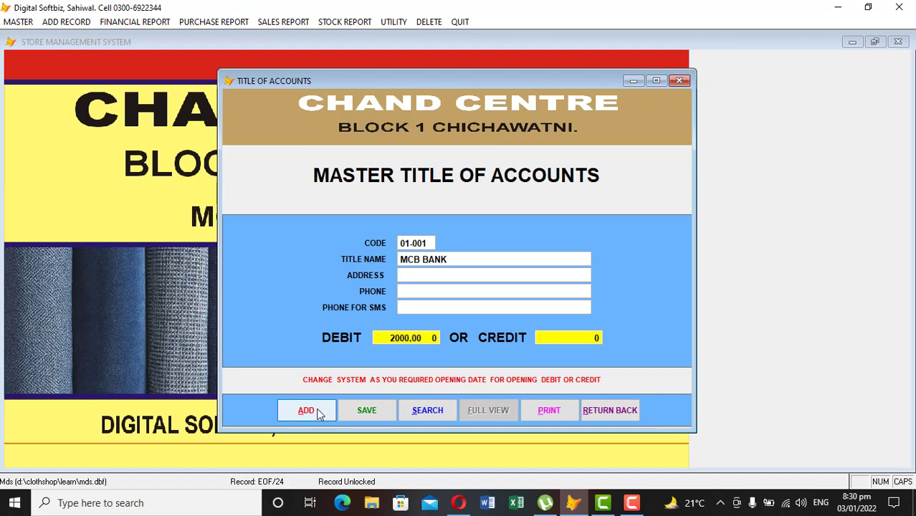
{"action": "key", "text": "Return"}
{"action": "key", "text": "Return"}
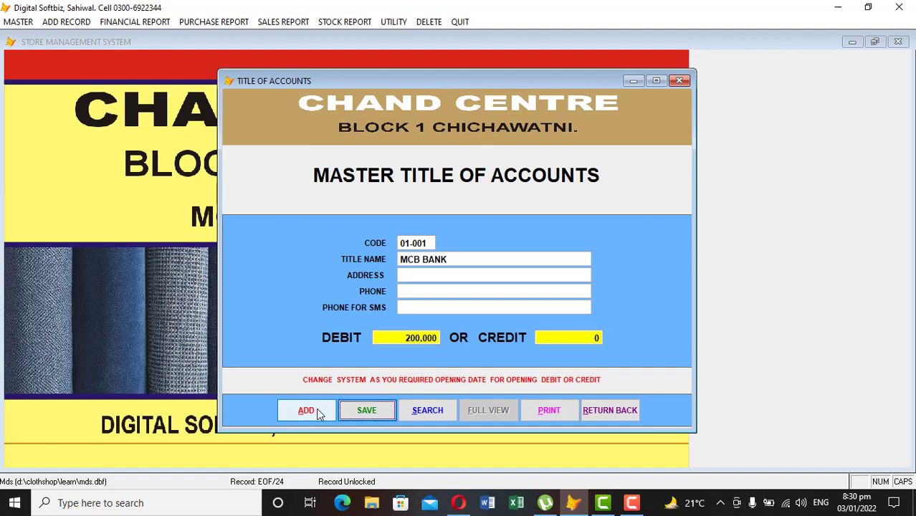
{"action": "key", "text": "Return"}
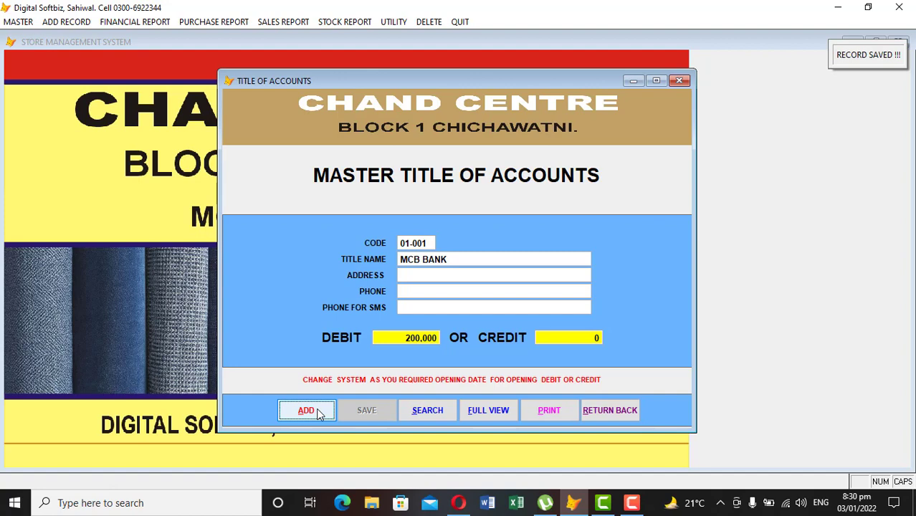
Step: Look up the existing account codes in group 05 and start a new account title with code 05-005
{"action": "key", "text": "Return"}
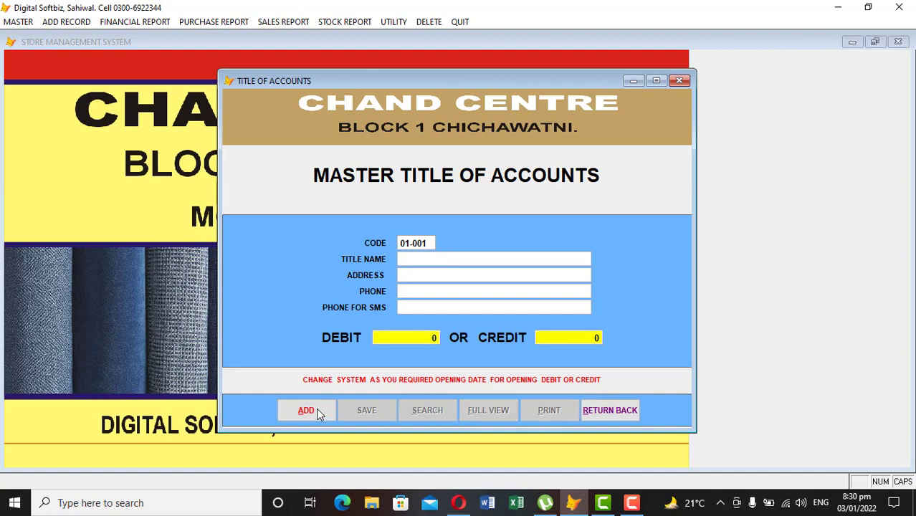
{"action": "type", "text": "05"}
{"action": "key", "text": "Return"}
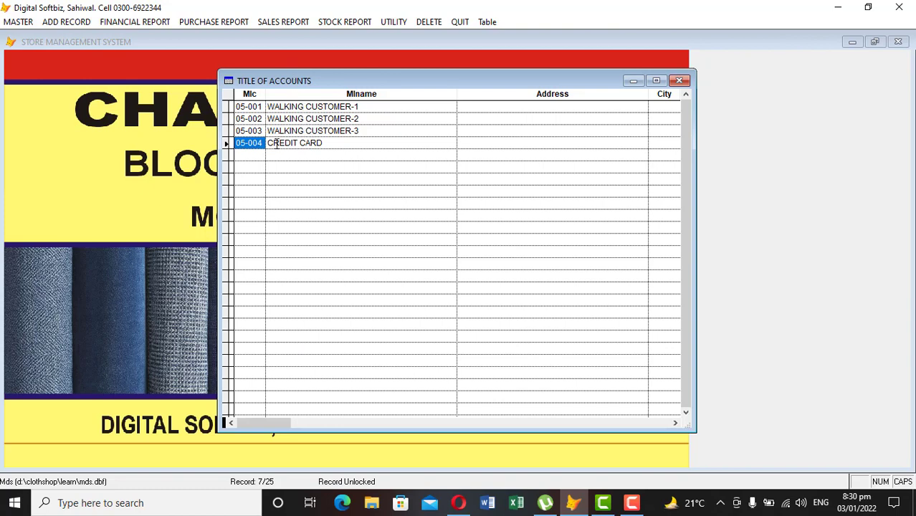
{"action": "key", "text": "Escape"}
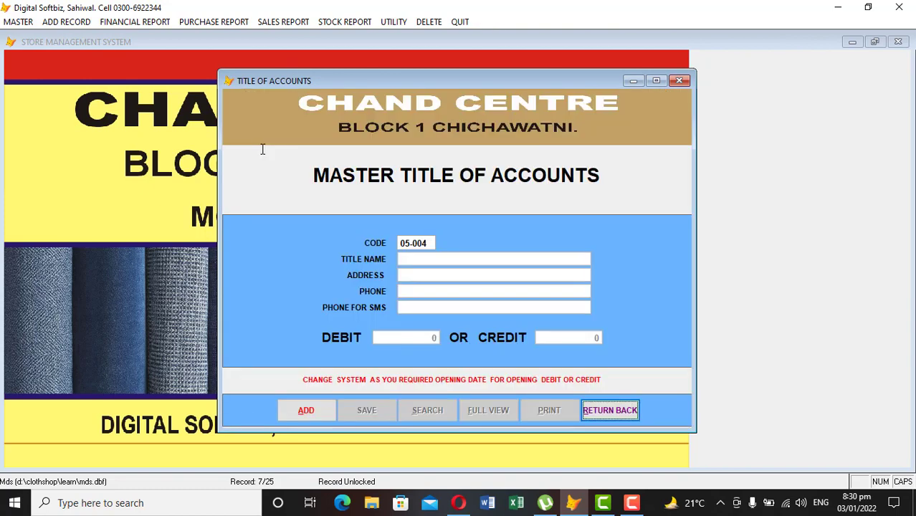
{"action": "left_click", "coordinate": [306, 414]}
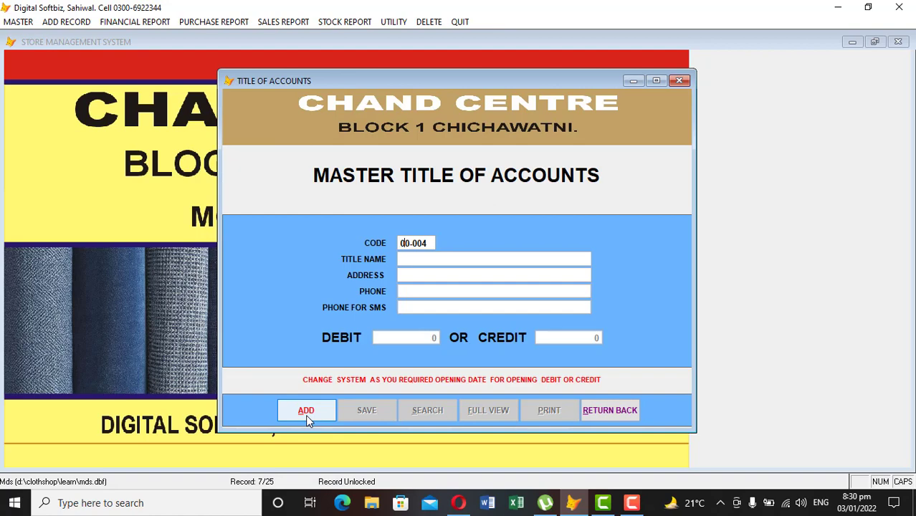
{"action": "type", "text": "5"}
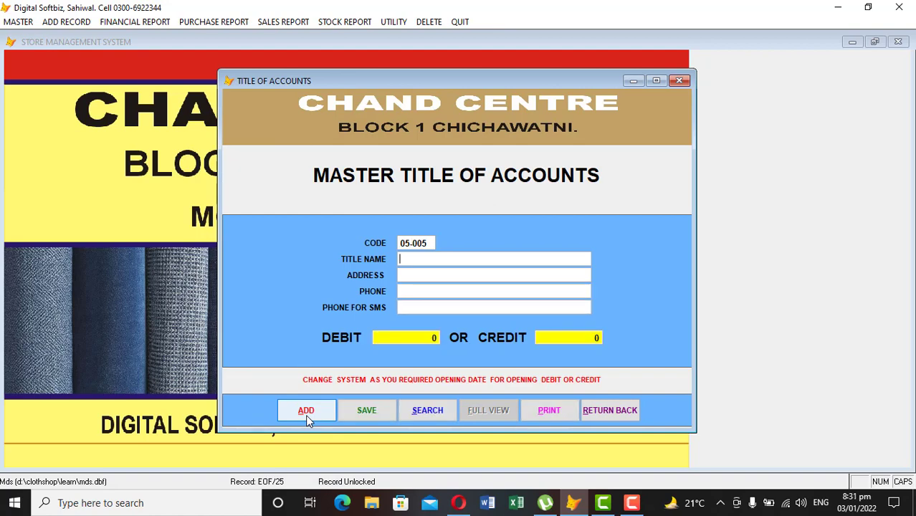
Step: Enter the customer's name, address SWL and an opening debit of 50,000 for the new account, and save it
{"action": "type", "text": "NUMA"}
{"action": "type", "text": "N"}
{"action": "type", "text": "SWL"}
{"action": "key", "text": "Return"}
{"action": "key", "text": "Return"}
{"action": "key", "text": "Return"}
{"action": "type", "text": "5000"}
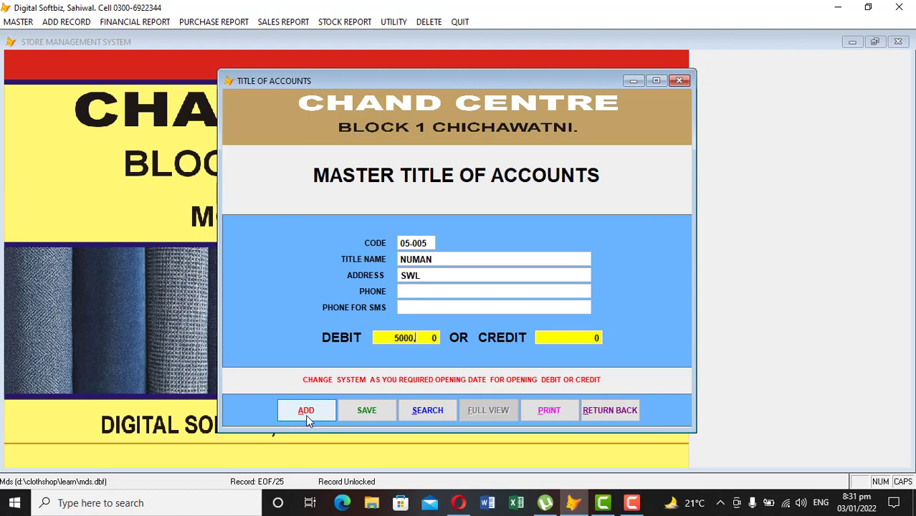
{"action": "type", "text": ".0"}
{"action": "key", "text": "Return"}
{"action": "key", "text": "Return"}
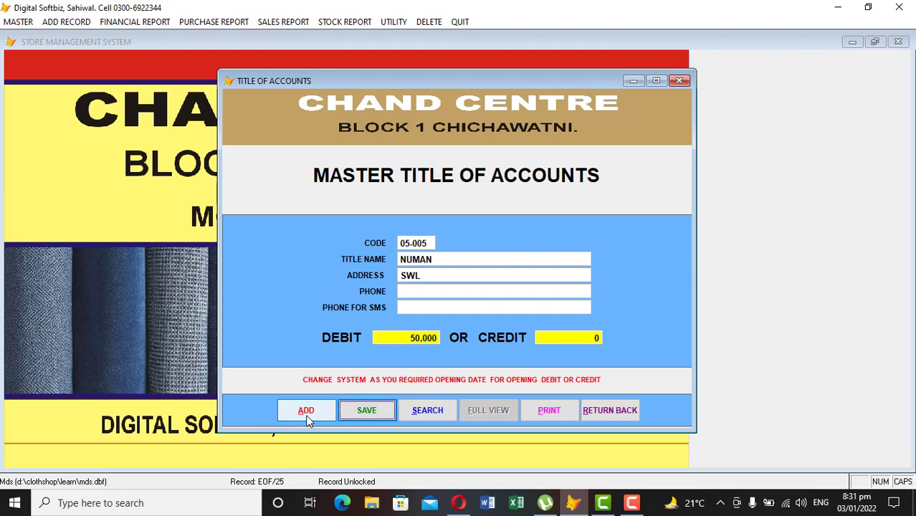
{"action": "key", "text": "Return"}
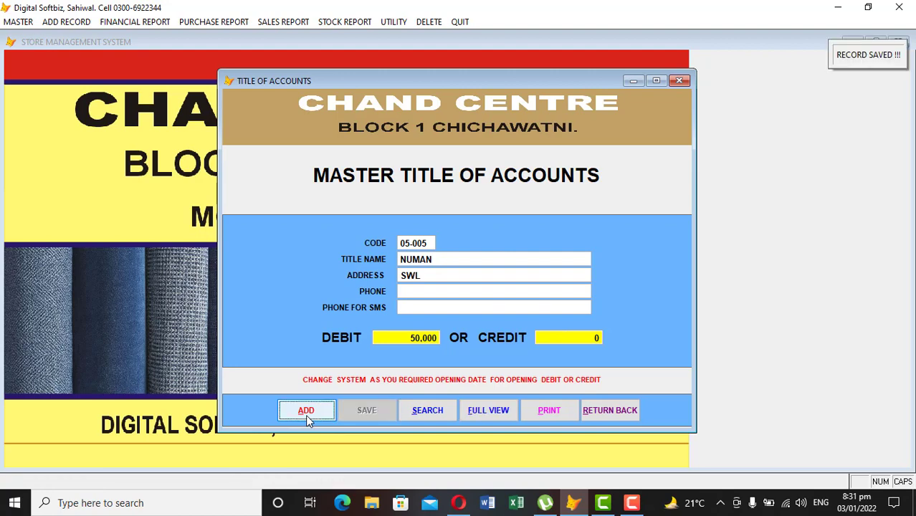
Step: Leave the account titles form, preview the ledger of account 05-005 on screen, and close the report
{"action": "left_click", "coordinate": [617, 409]}
{"action": "left_click", "coordinate": [168, 24]}
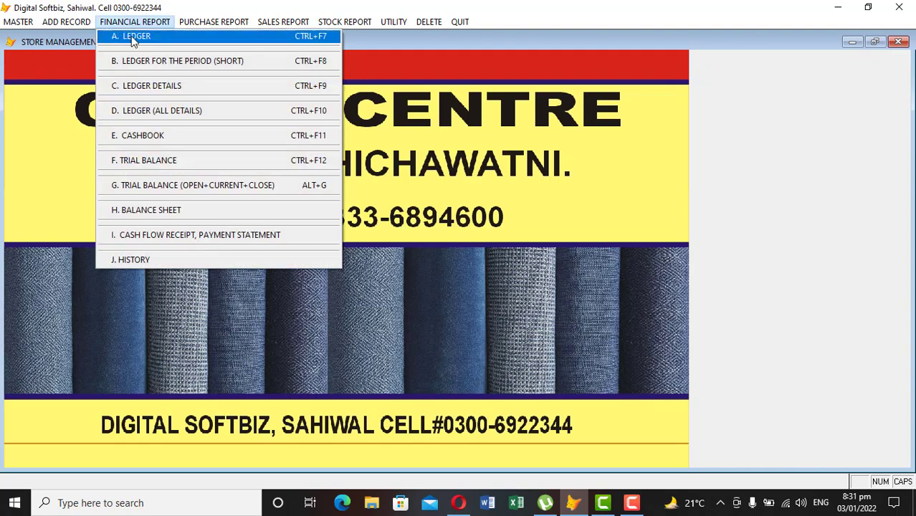
{"action": "left_click", "coordinate": [147, 37]}
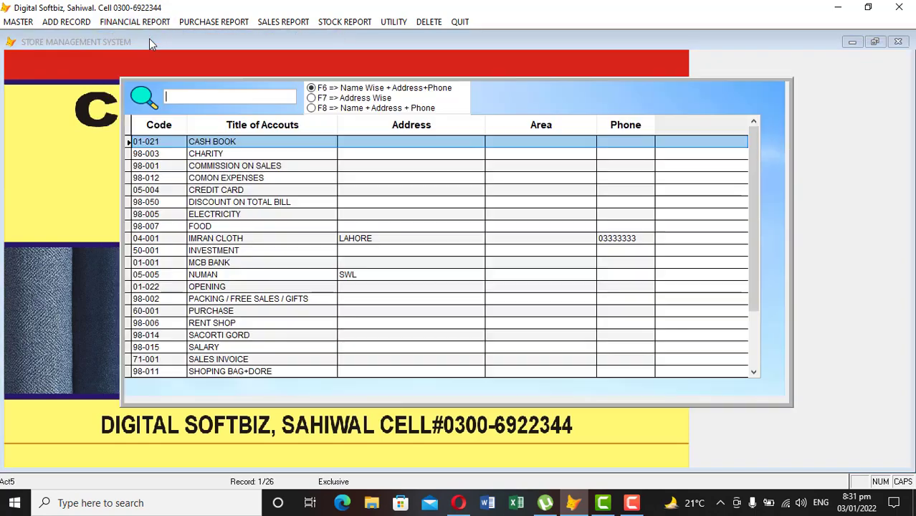
{"action": "type", "text": "NUMA"}
{"action": "key", "text": "Return"}
{"action": "key", "text": "Return"}
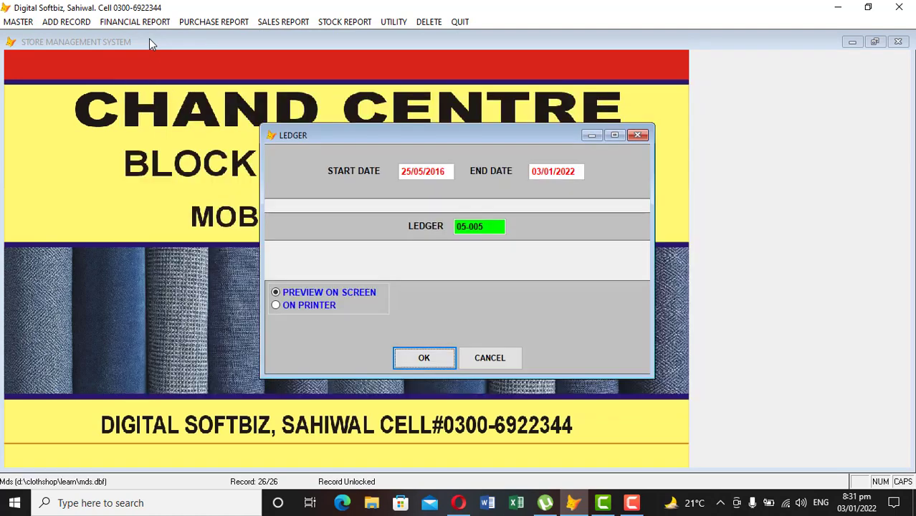
{"action": "key", "text": "Escape"}
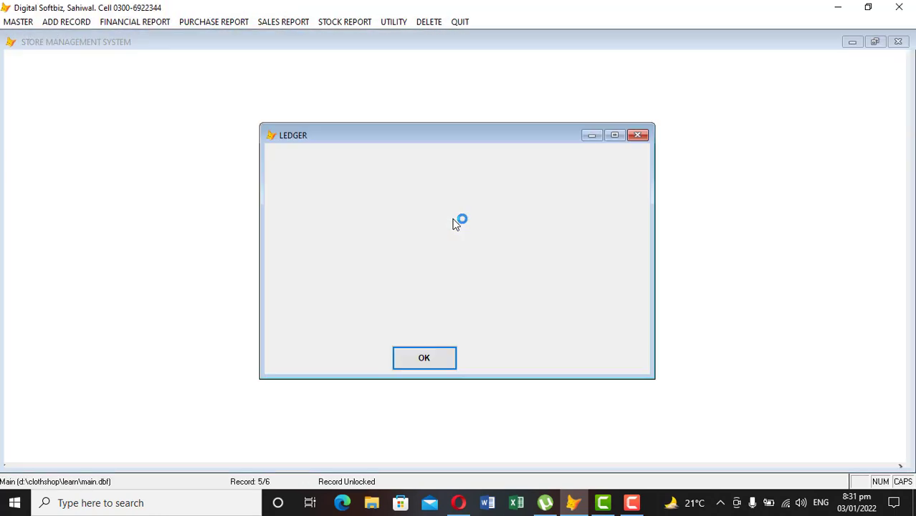
{"action": "key", "text": "Escape"}
Step: Preview the ledger of the IMRAN CLOTH account on screen
{"action": "left_click", "coordinate": [127, 21]}
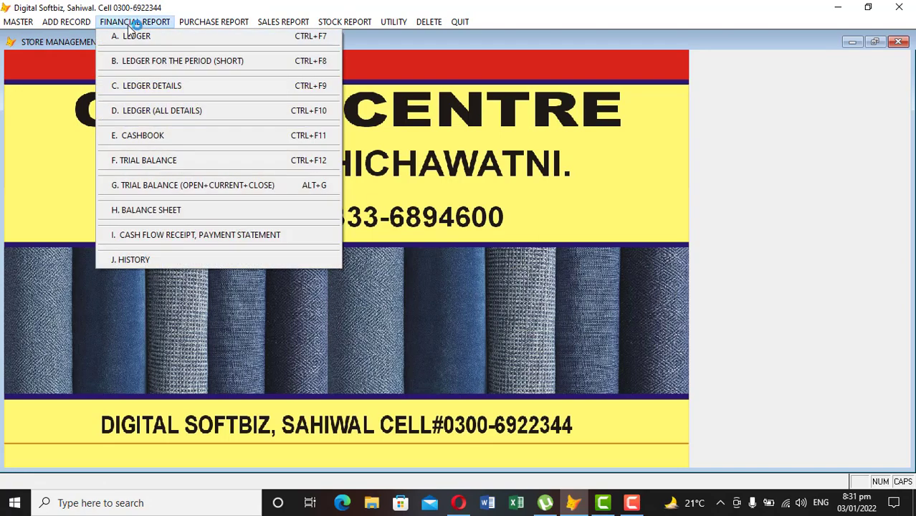
{"action": "left_click", "coordinate": [148, 36]}
{"action": "key", "text": "Return"}
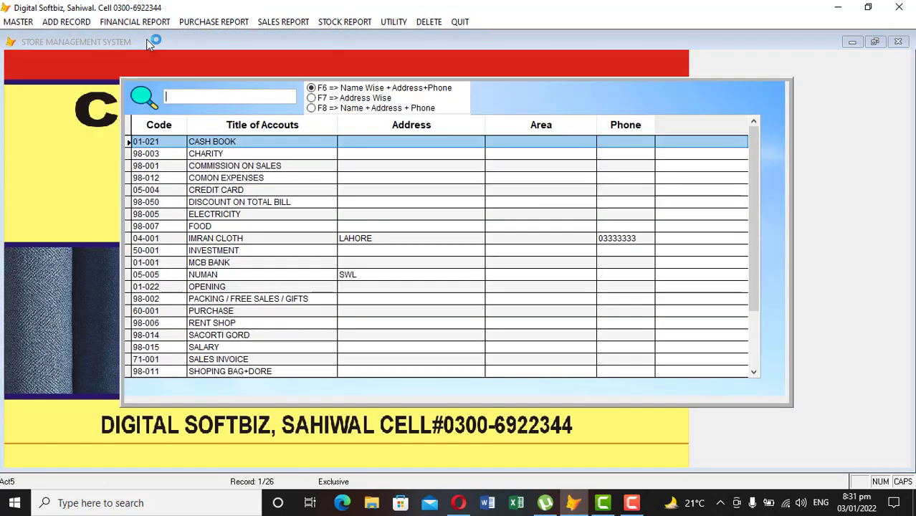
{"action": "type", "text": "mira"}
{"action": "key", "text": "Return"}
{"action": "key", "text": "Return"}
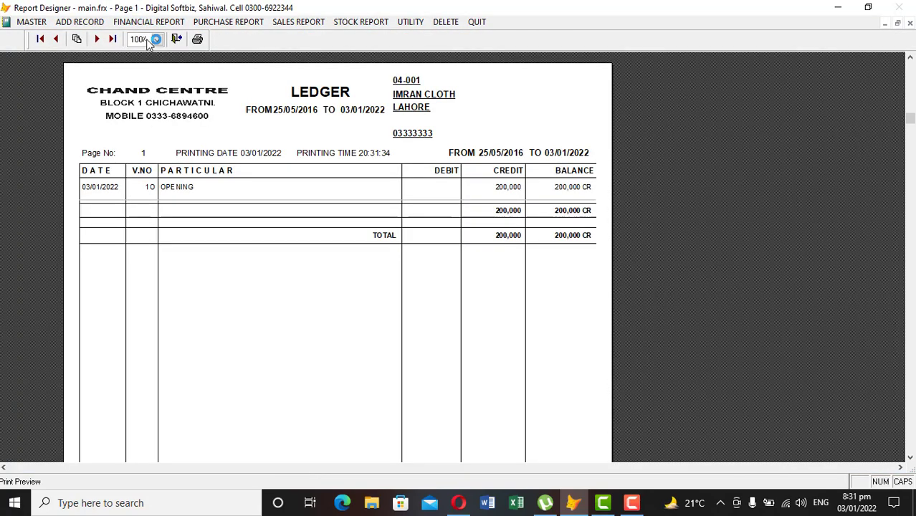
Step: Close the ledger report, preview the trial balance for 25/05/2016 to 03/01/2022 on screen, and close it
{"action": "key", "text": "Escape"}
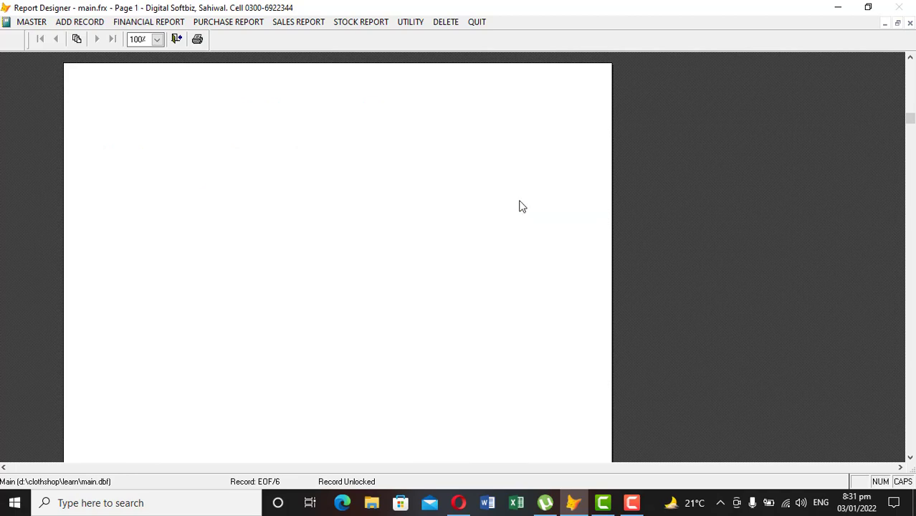
{"action": "left_click", "coordinate": [142, 21]}
{"action": "left_click", "coordinate": [151, 161]}
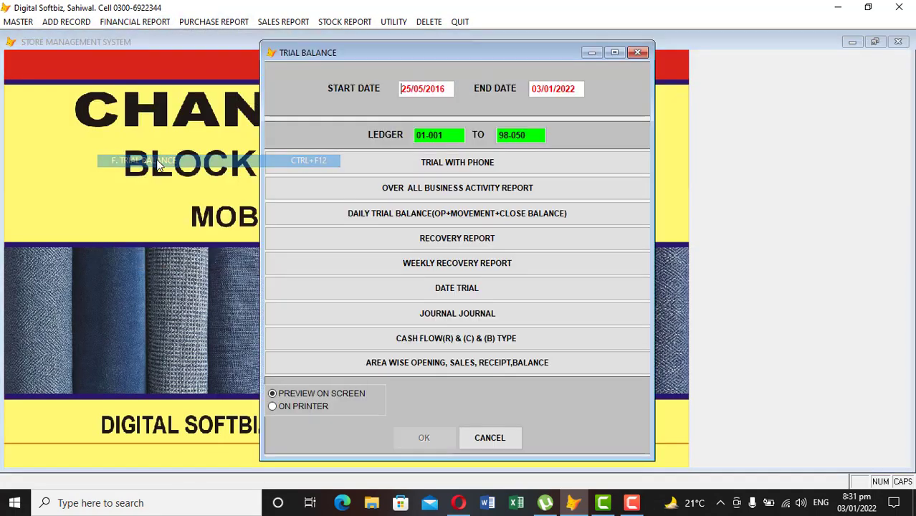
{"action": "key", "text": "Return"}
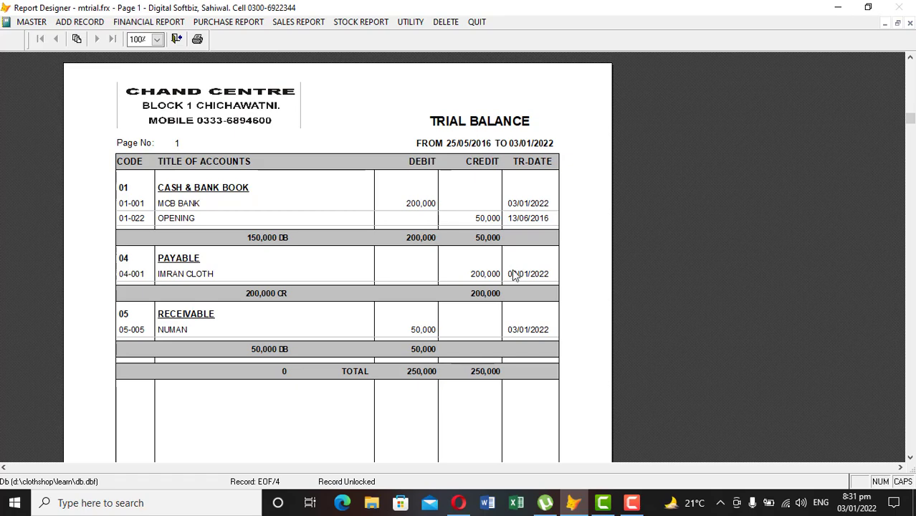
{"action": "key", "text": "Escape"}
{"action": "key", "text": "Escape"}
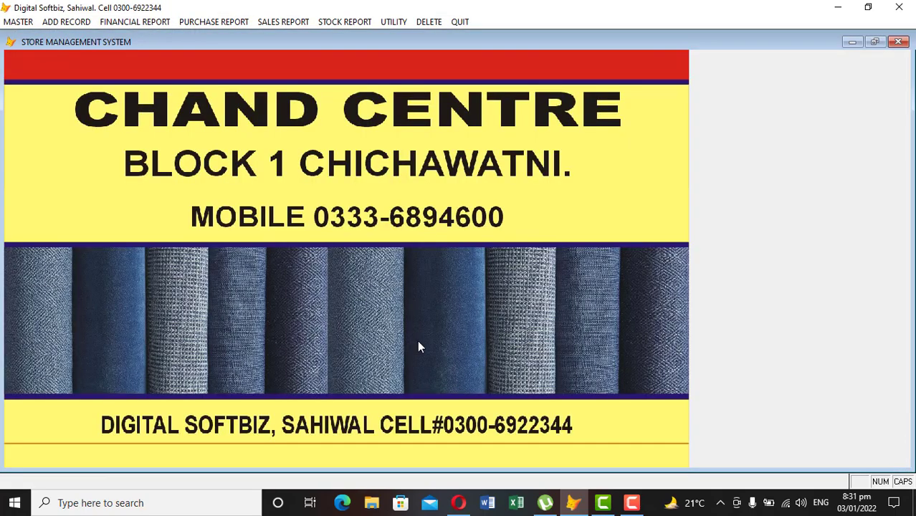
Step: Start a cash receipt voucher dated 03/01/2022 and choose customer account 05-005 as the credited account
{"action": "left_click", "coordinate": [26, 21]}
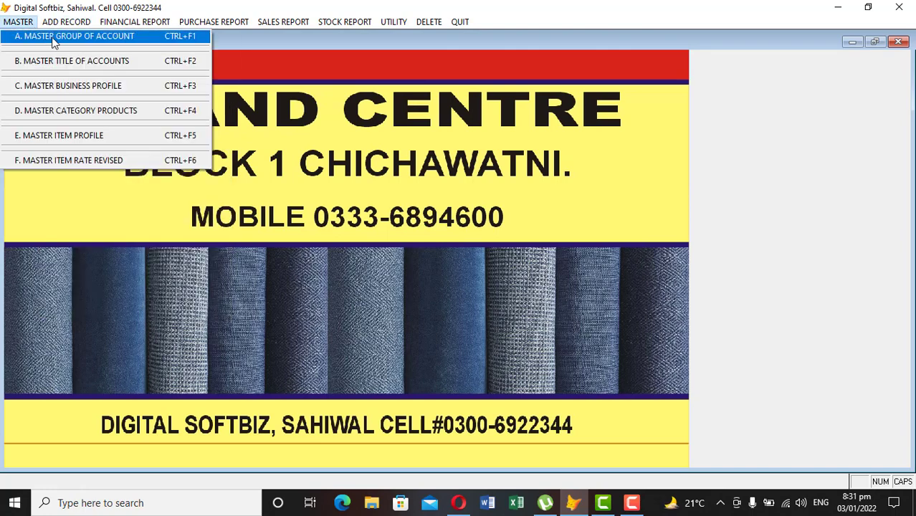
{"action": "mouse_move", "coordinate": [61, 27]}
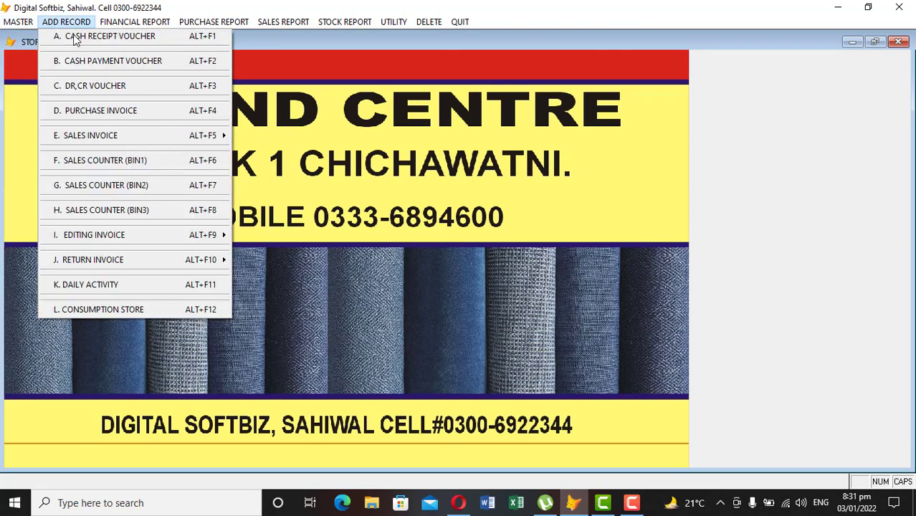
{"action": "left_click", "coordinate": [111, 37]}
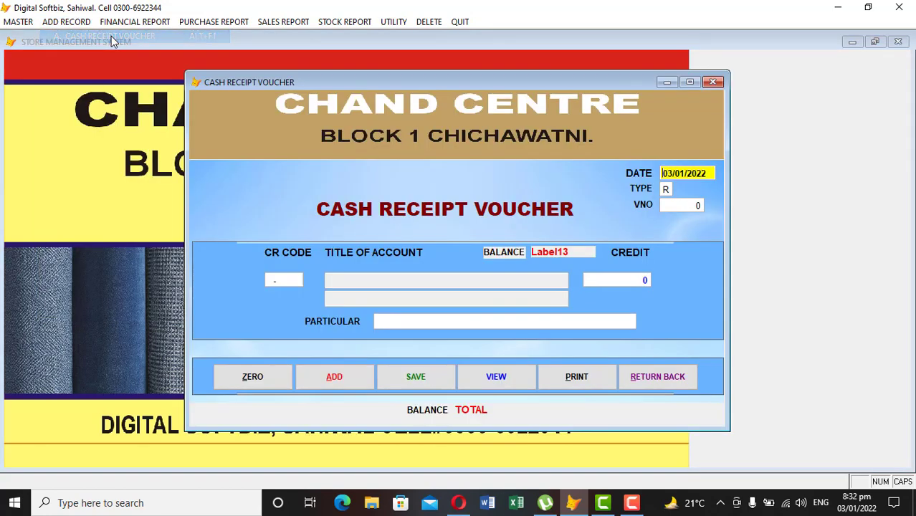
{"action": "type", "text": "N "}
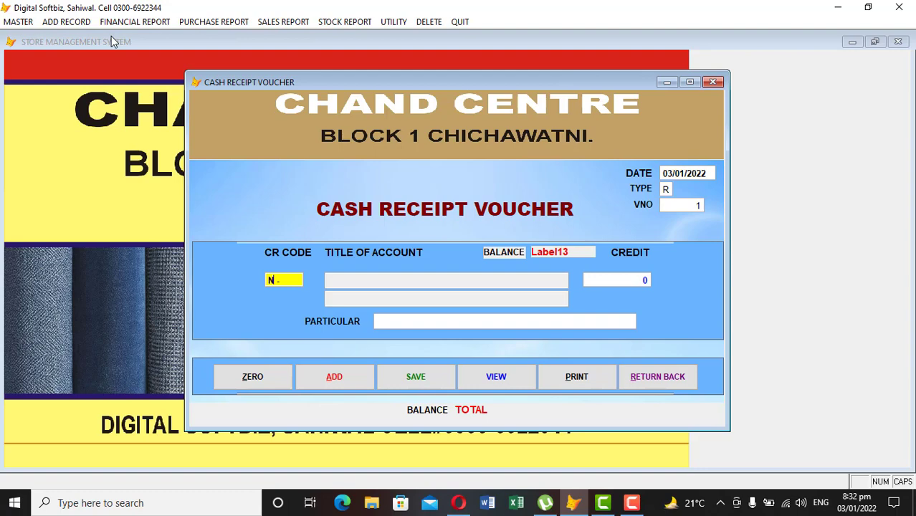
{"action": "type", "text": "UM"}
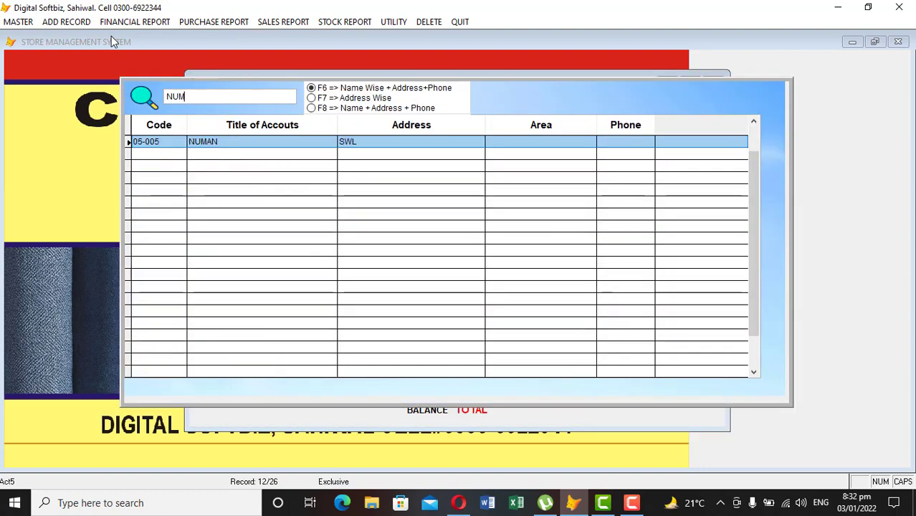
{"action": "key", "text": "Return"}
{"action": "key", "text": "Return"}
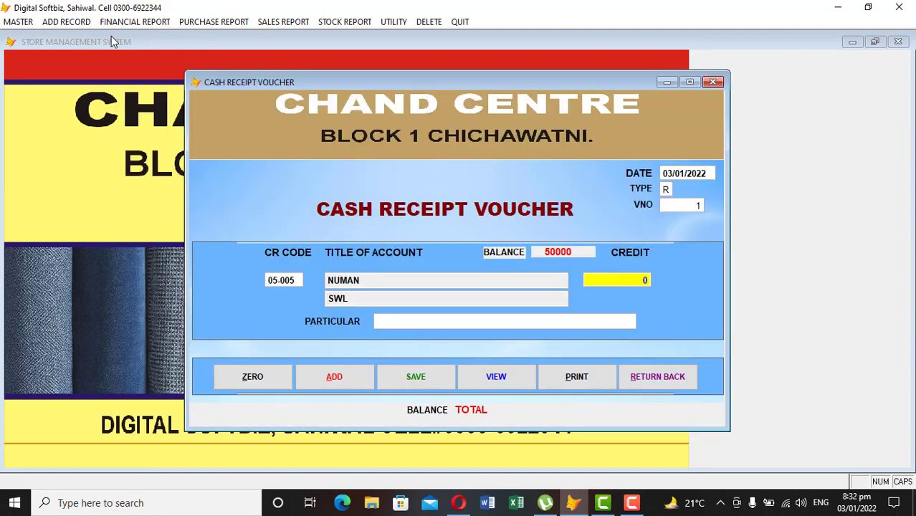
Step: Enter a credit of 20,000 with the particular CASH in the receipt voucher, save it, and leave the form
{"action": "type", "text": "20000"}
{"action": "key", "text": "Return"}
{"action": "type", "text": "CASH"}
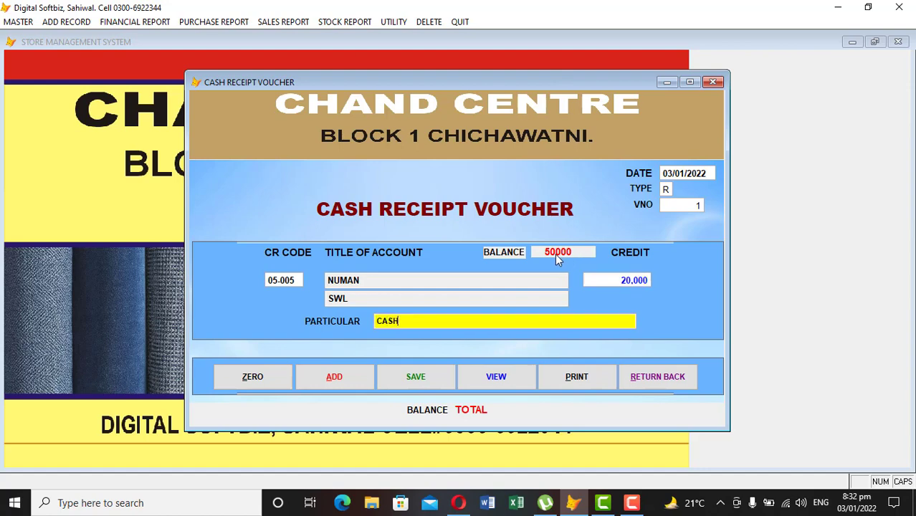
{"action": "key", "text": "Return"}
{"action": "key", "text": "Return"}
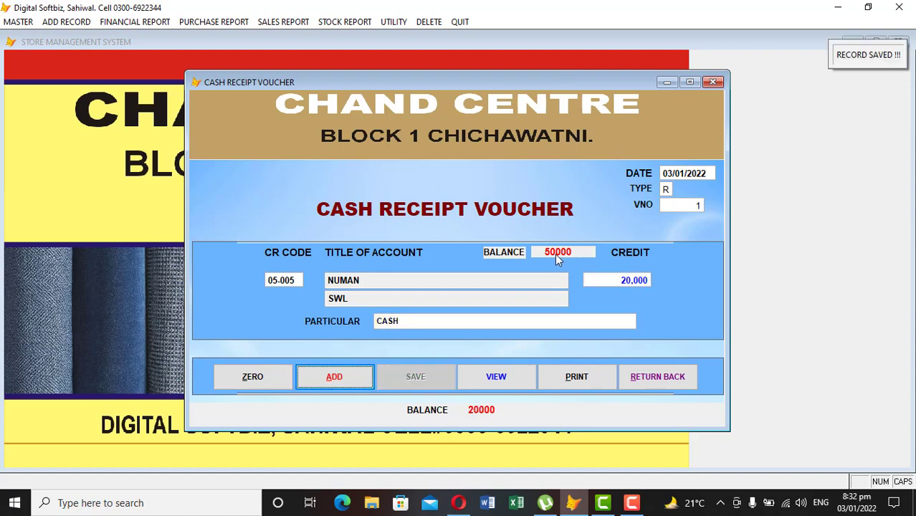
{"action": "left_click", "coordinate": [666, 377]}
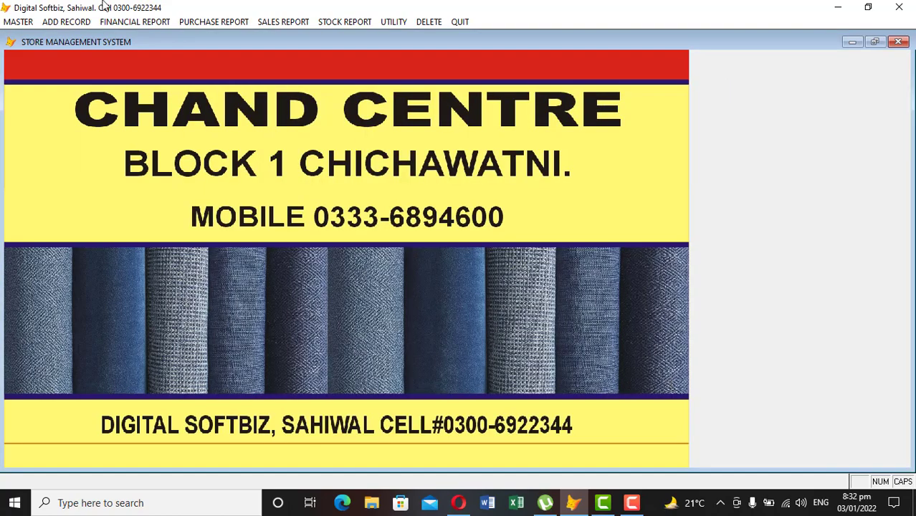
Step: Preview the cash book on screen to check the customer's cash receipt, and close the report
{"action": "left_click", "coordinate": [107, 23]}
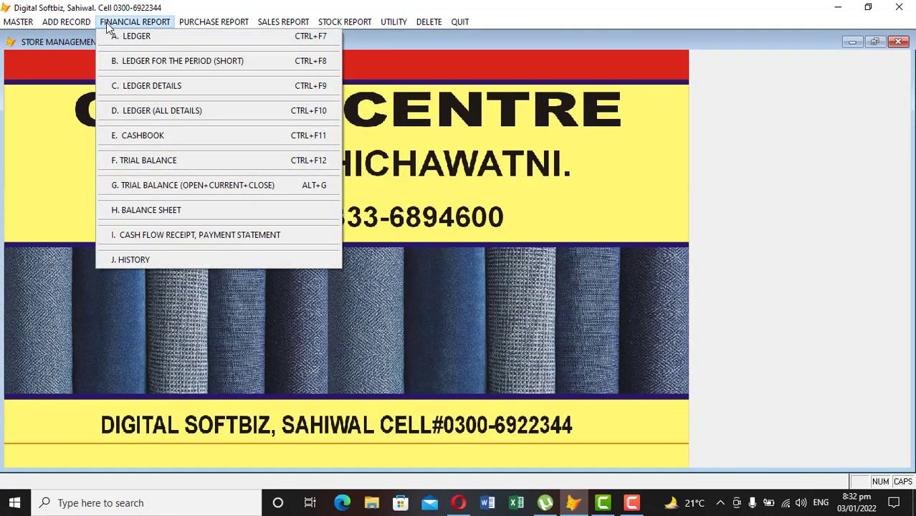
{"action": "left_click", "coordinate": [151, 137]}
{"action": "key", "text": "Return"}
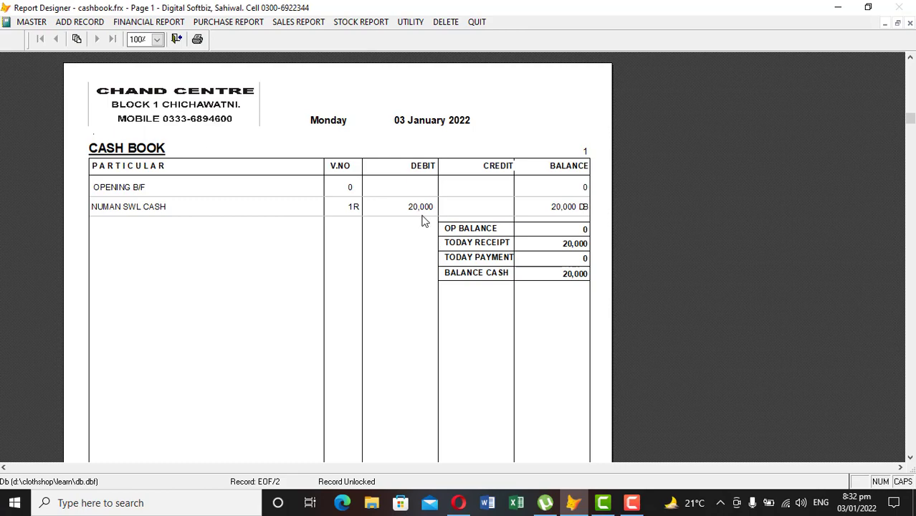
{"action": "key", "text": "Escape"}
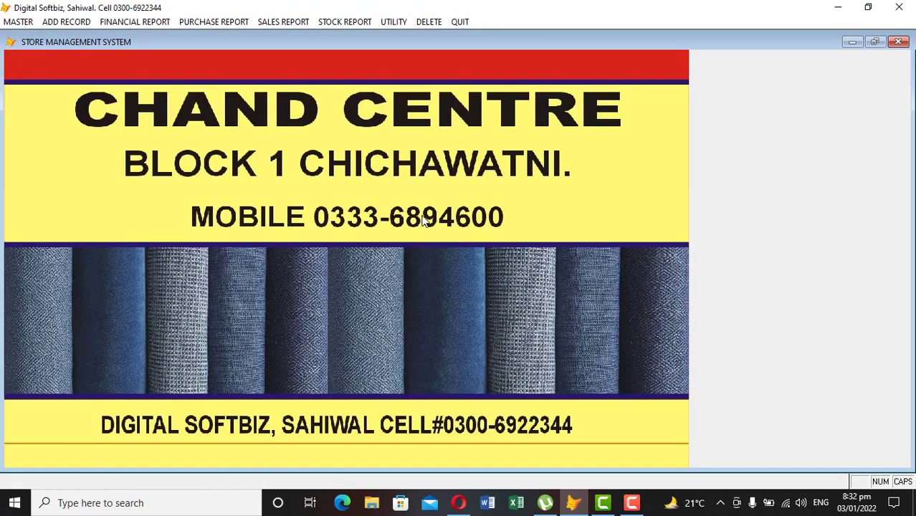
Step: Preview the ledger of customer account 05-005 on screen and close the report
{"action": "left_click", "coordinate": [139, 24]}
{"action": "left_click", "coordinate": [136, 34]}
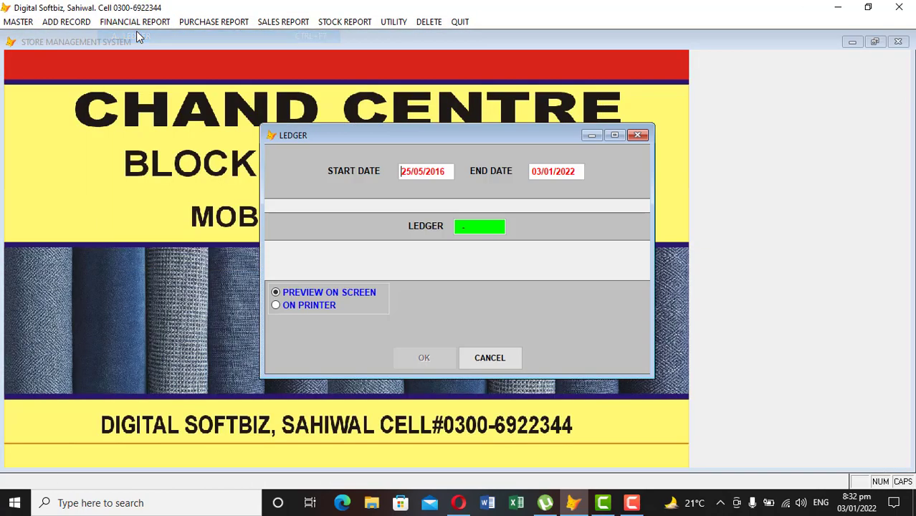
{"action": "key", "text": "Return"}
{"action": "type", "text": "NU"}
{"action": "key", "text": "Return"}
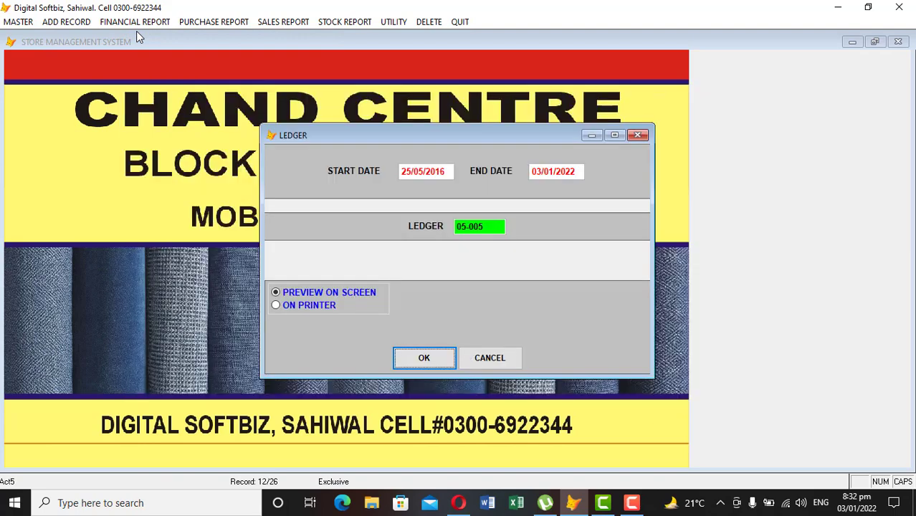
{"action": "key", "text": "Return"}
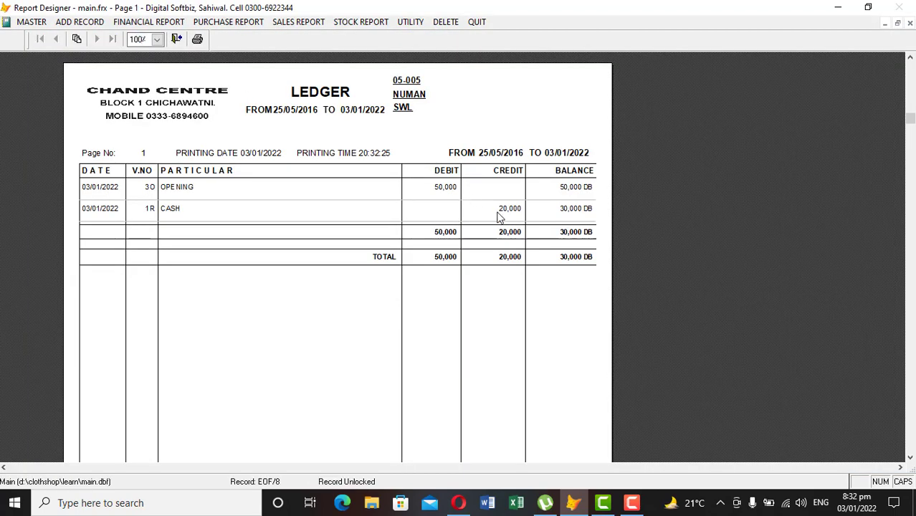
{"action": "key", "text": "Escape"}
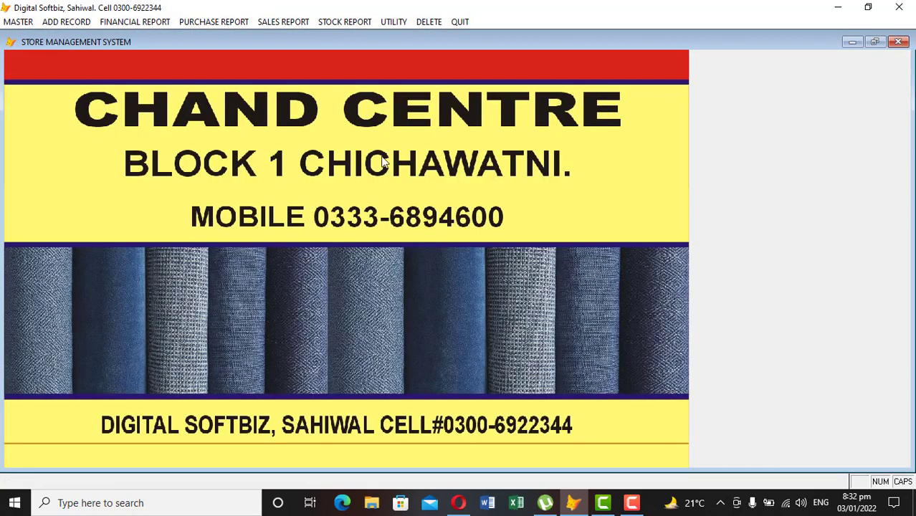
Step: Start a cash payment voucher dated 03/01/2022 and choose IMRAN CLOTH (04-001) as the debited account
{"action": "left_click", "coordinate": [76, 24]}
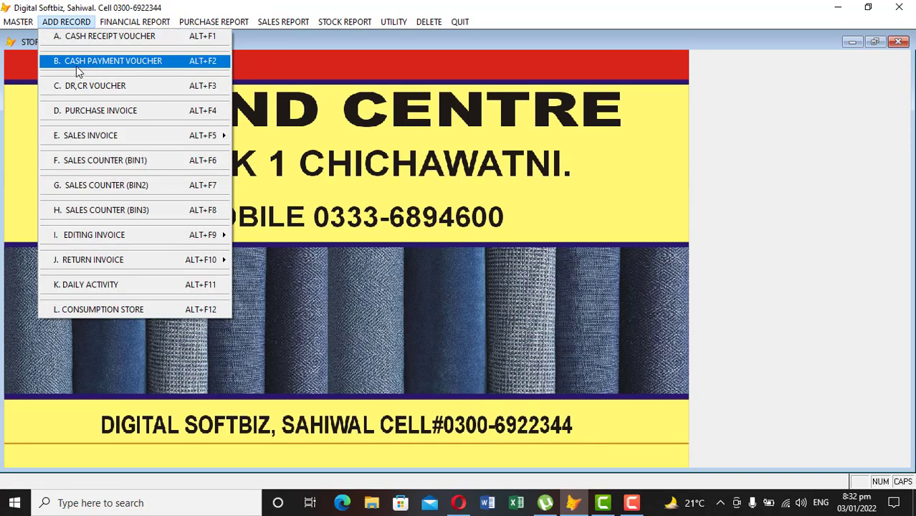
{"action": "left_click", "coordinate": [97, 63]}
{"action": "key", "text": "Return"}
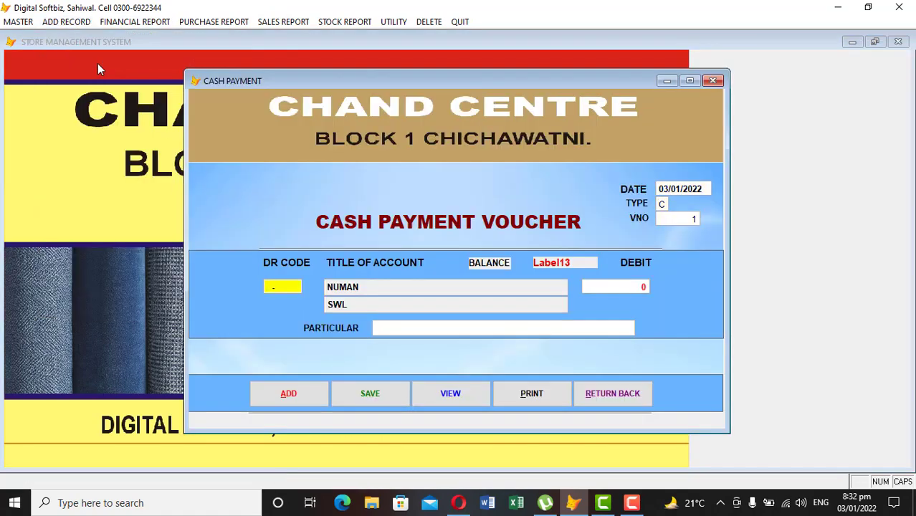
{"action": "type", "text": "IM"}
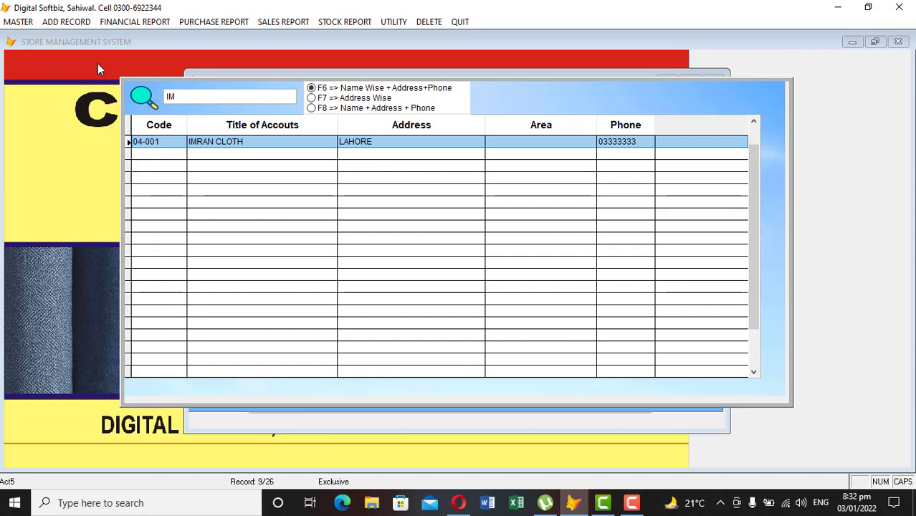
{"action": "key", "text": "Return"}
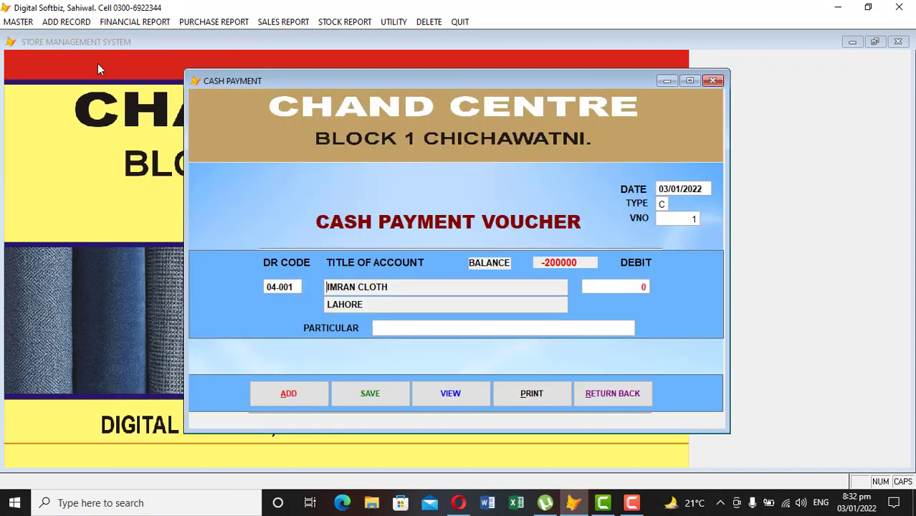
{"action": "key", "text": "Return"}
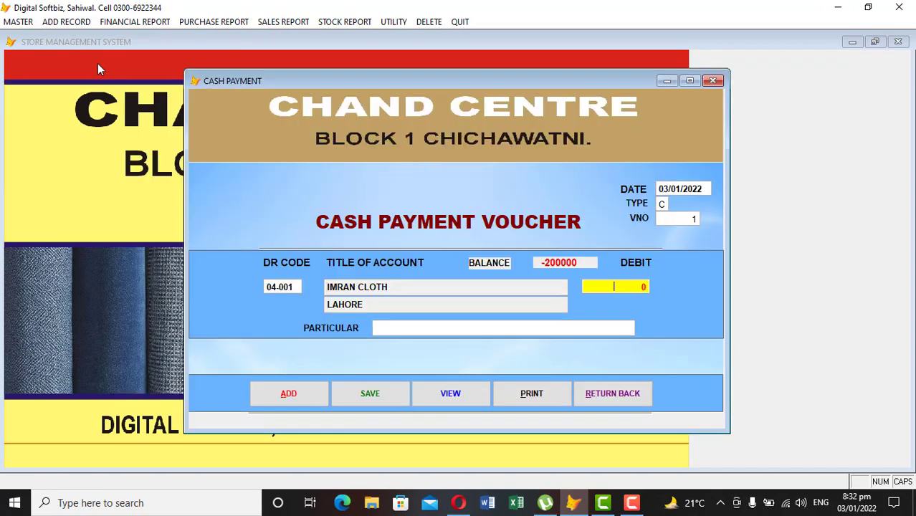
Step: Enter a debit of 10,000 with the particular CASH PAID in the payment voucher, save it, and leave the form
{"action": "type", "text": "100.00"}
{"action": "key", "text": "Return"}
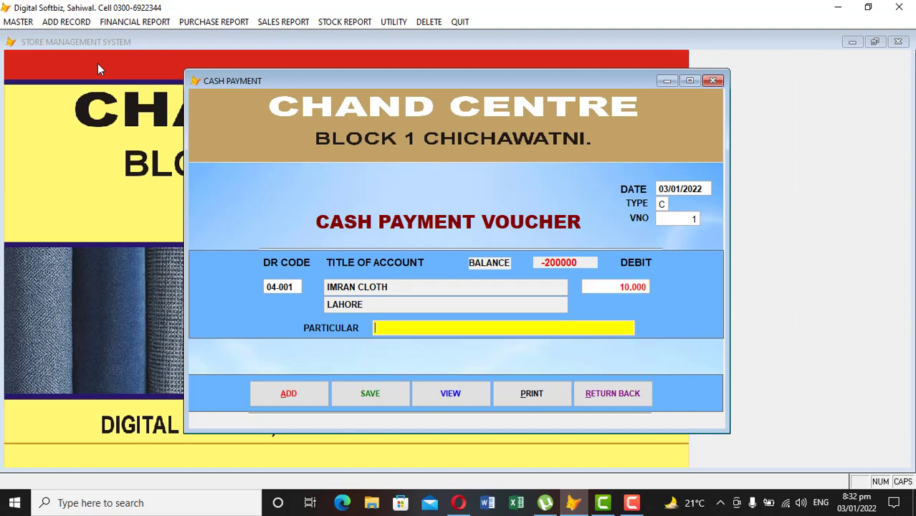
{"action": "type", "text": "CASH PAID"}
{"action": "key", "text": "Return"}
{"action": "key", "text": "Return"}
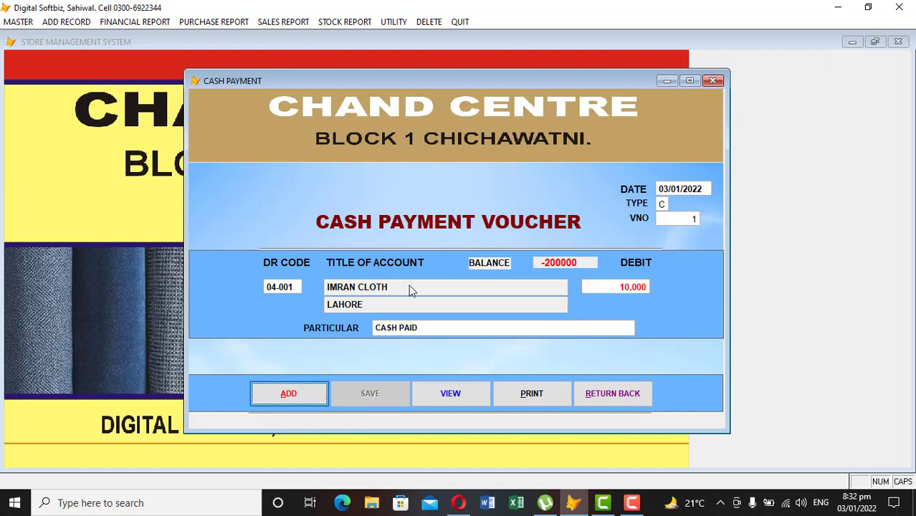
{"action": "left_click", "coordinate": [595, 393]}
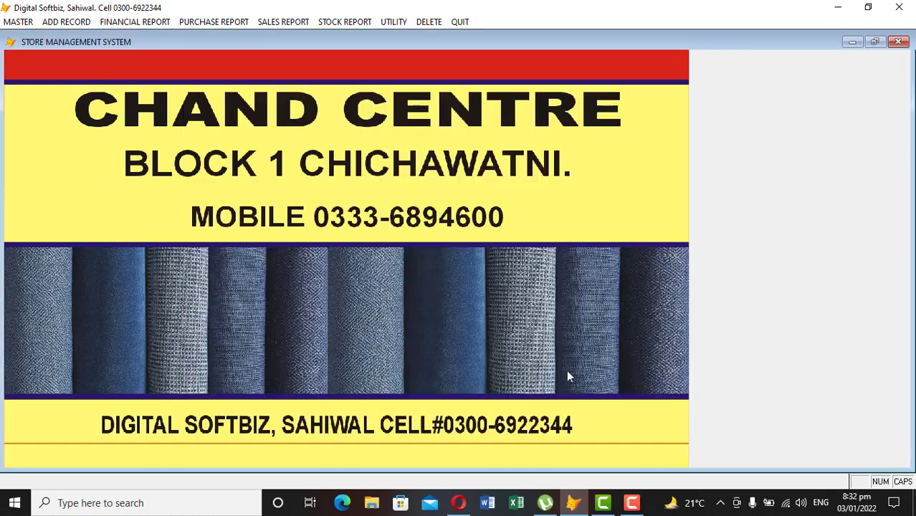
Step: Preview the cash book on screen to check the payment to IMRAN CLOTH, and close the report
{"action": "left_click", "coordinate": [135, 21]}
{"action": "left_click", "coordinate": [141, 136]}
{"action": "key", "text": "Return"}
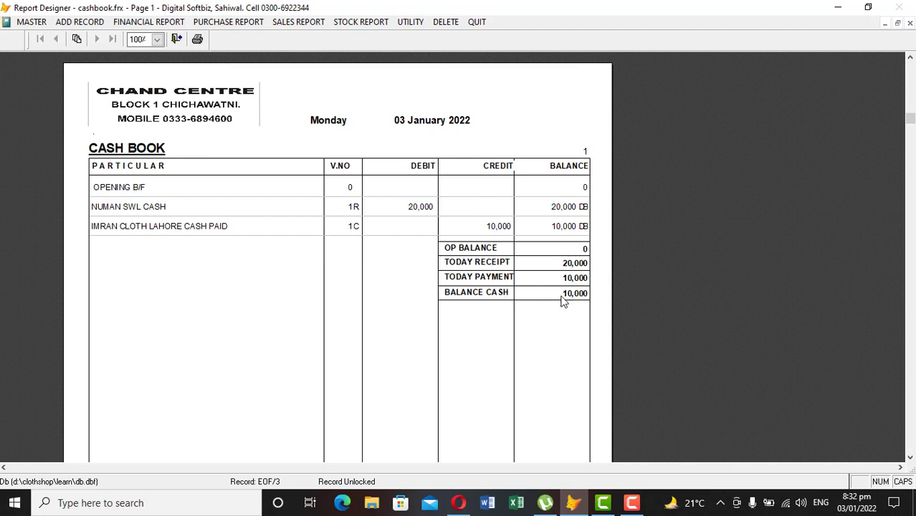
{"action": "key", "text": "Escape"}
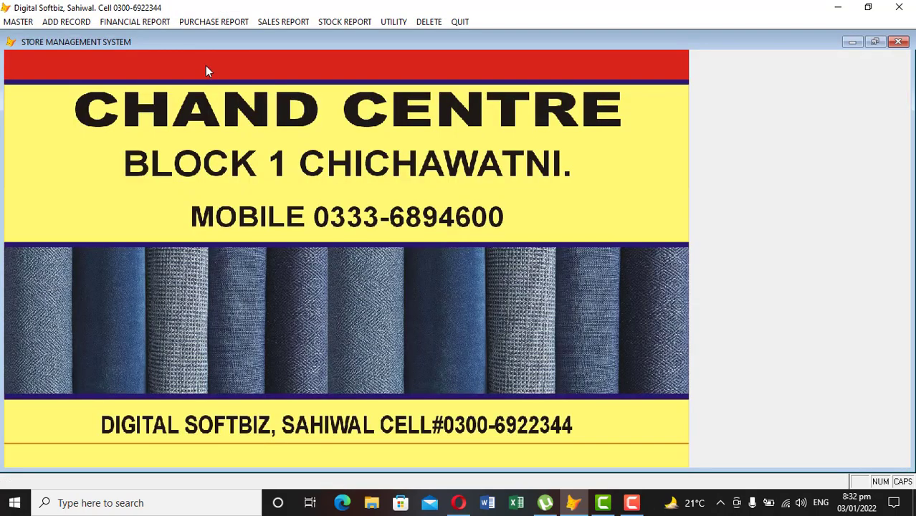
Step: Preview the ledger of the IMRAN CLOTH account on screen and close the report
{"action": "left_click", "coordinate": [158, 25]}
{"action": "left_click", "coordinate": [159, 38]}
{"action": "key", "text": "Return"}
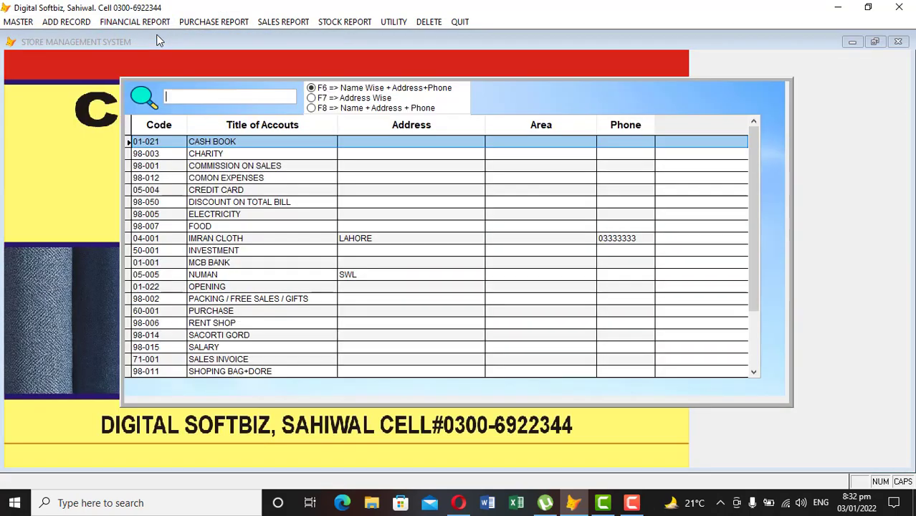
{"action": "type", "text": "IMRA"}
{"action": "key", "text": "Return"}
{"action": "key", "text": "Return"}
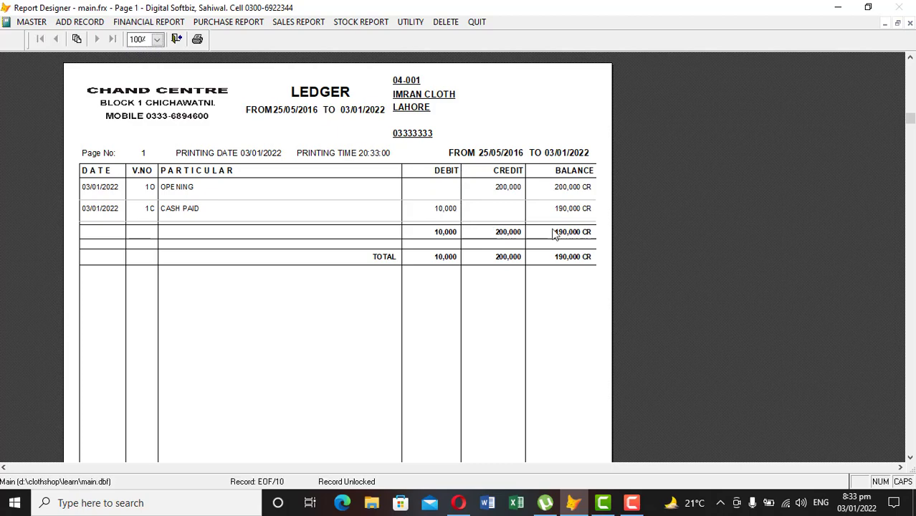
{"action": "key", "text": "Escape"}
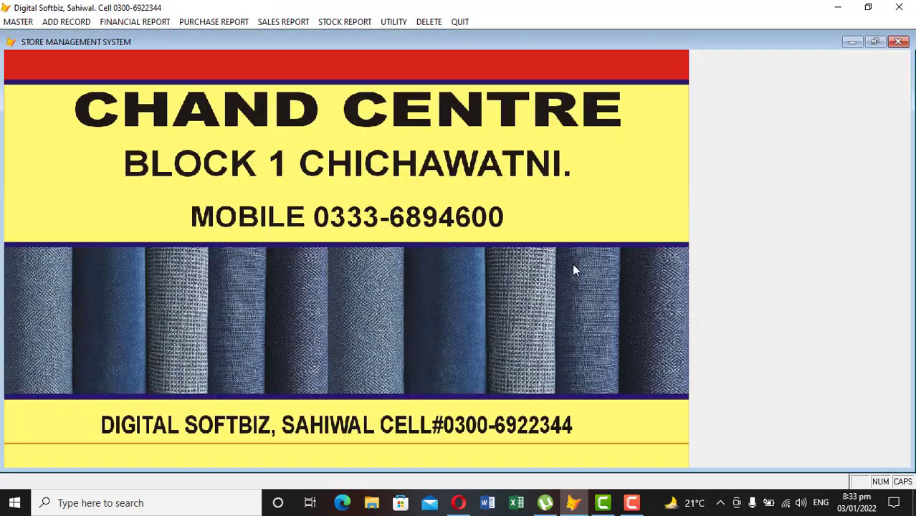
Step: Start a debit/credit voucher dated 03/01/2022 and choose IMRAN CLOTH (04-001) as the debited account
{"action": "left_click", "coordinate": [19, 22]}
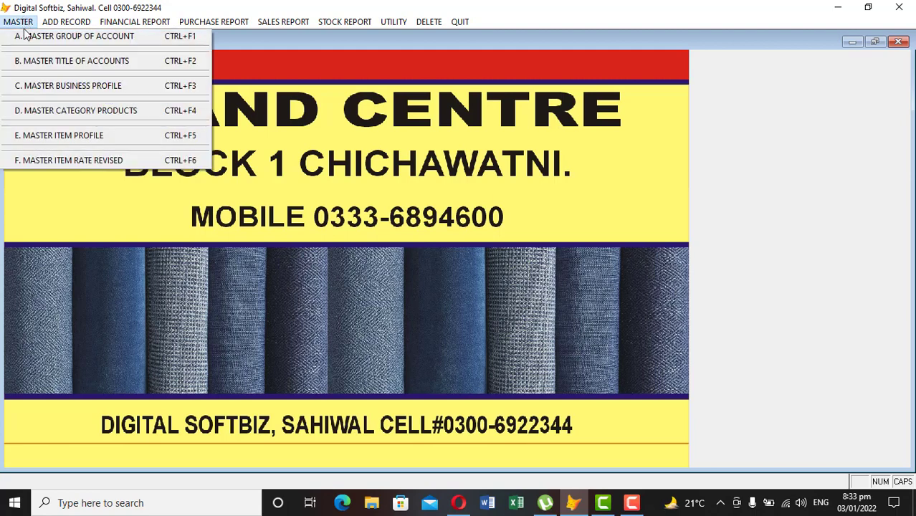
{"action": "mouse_move", "coordinate": [57, 23]}
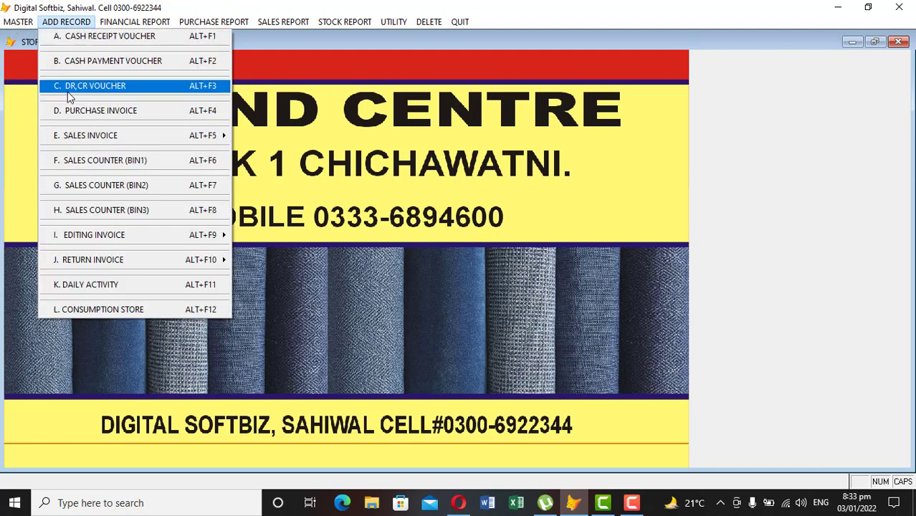
{"action": "left_click", "coordinate": [107, 85]}
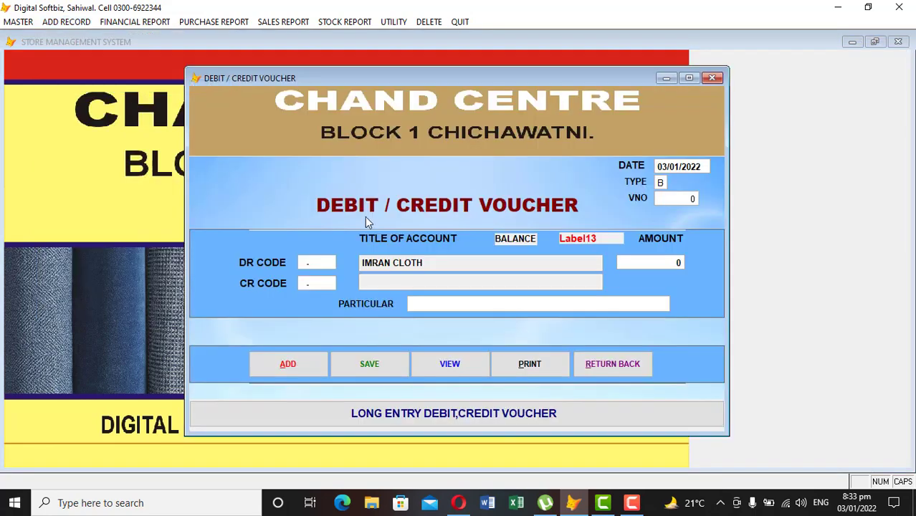
{"action": "key", "text": "Return"}
{"action": "key", "text": "Return"}
{"action": "key", "text": "Return"}
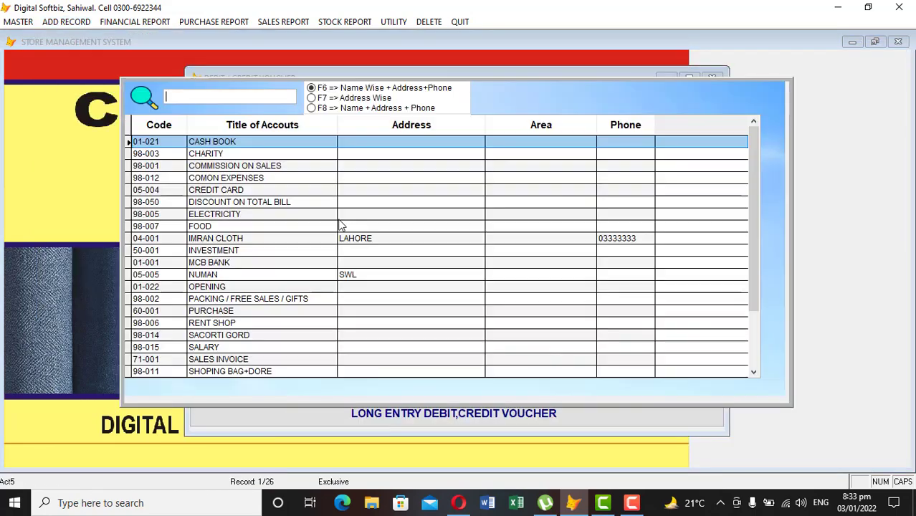
{"action": "type", "text": "IMRA"}
{"action": "key", "text": "Return"}
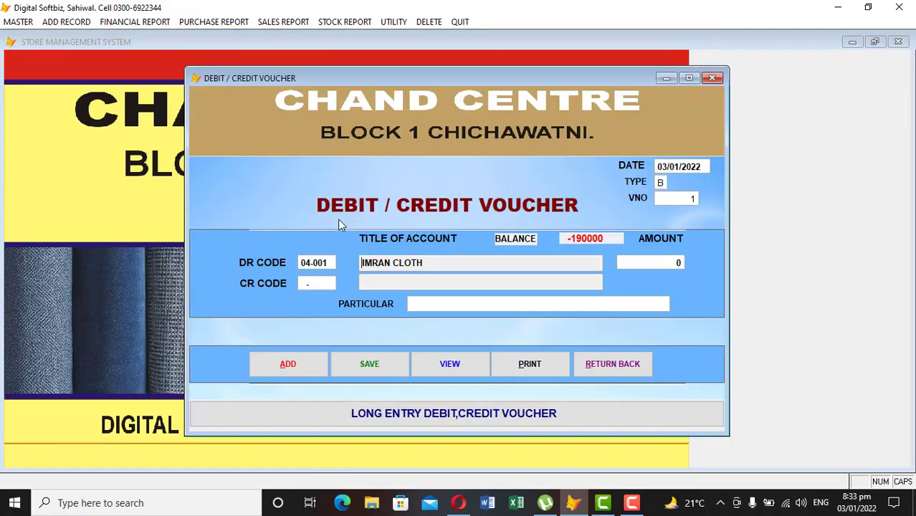
Step: Choose MCB BANK (01-001) as the credited account of the debit/credit voucher
{"action": "key", "text": "Return"}
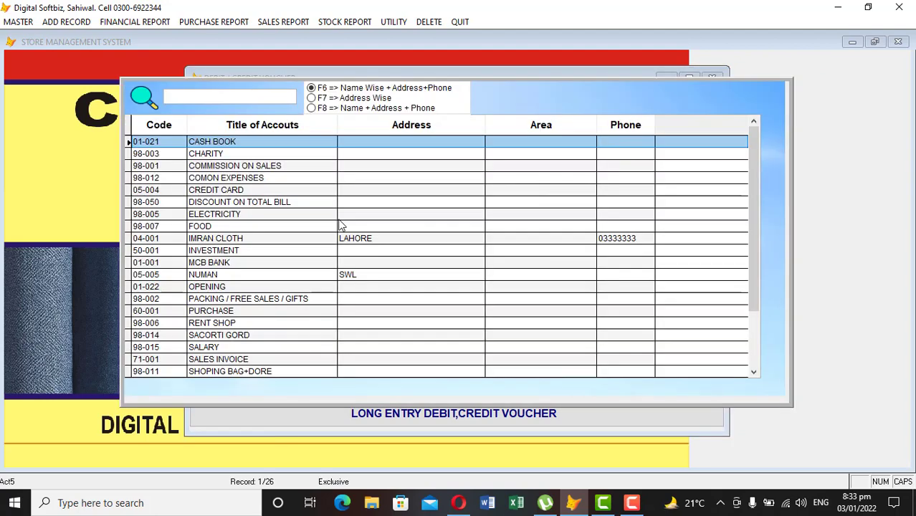
{"action": "type", "text": "MEE"}
{"action": "key", "text": "BackSpace"}
{"action": "key", "text": "BackSpace"}
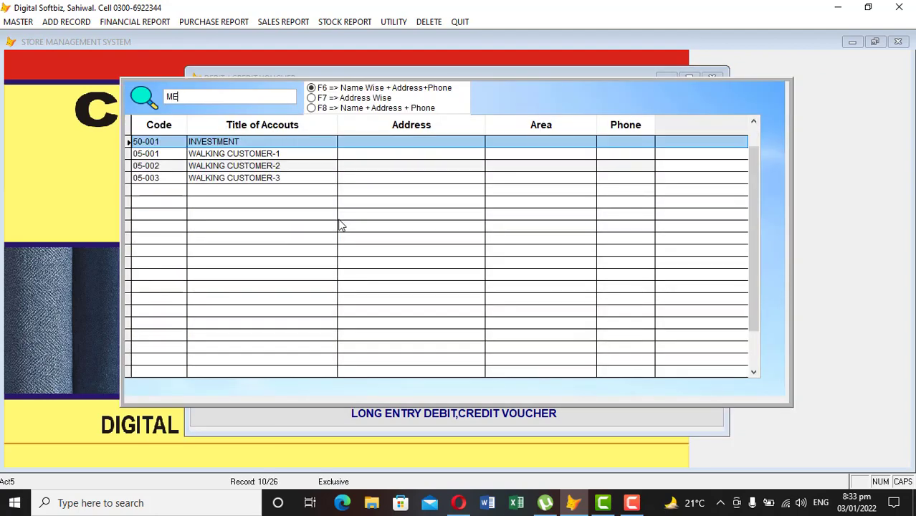
{"action": "type", "text": "C"}
{"action": "key", "text": "Return"}
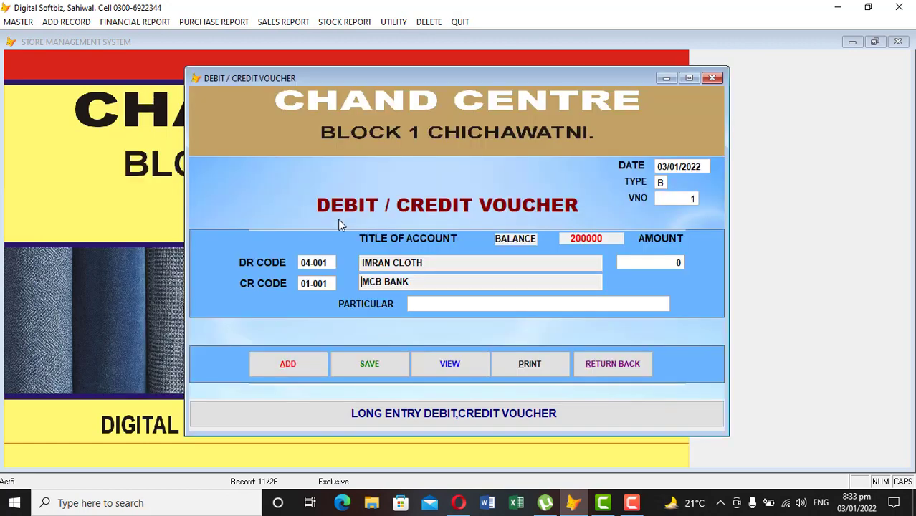
Step: Enter an amount of 20,000 with the particular ONLINE in the debit/credit voucher, save it, and leave the form
{"action": "type", "text": "20000"}
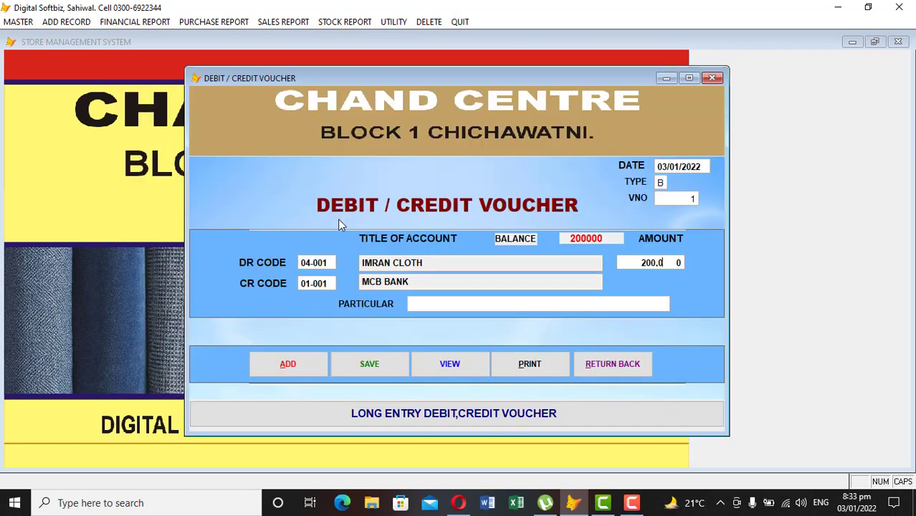
{"action": "key", "text": "Return"}
{"action": "type", "text": "CB BA"}
{"action": "key", "text": "BackSpace"}
{"action": "key", "text": "BackSpace"}
{"action": "type", "text": "ONLINE"}
{"action": "key", "text": "Return"}
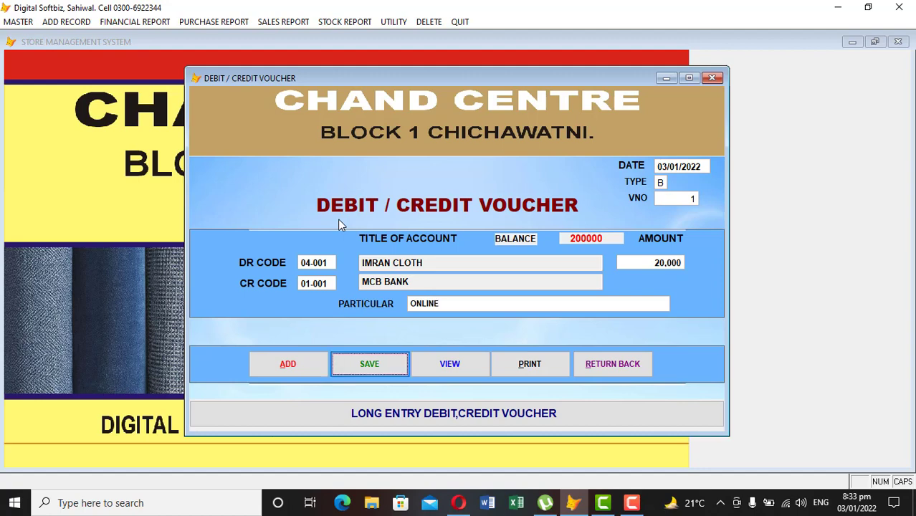
{"action": "key", "text": "Return"}
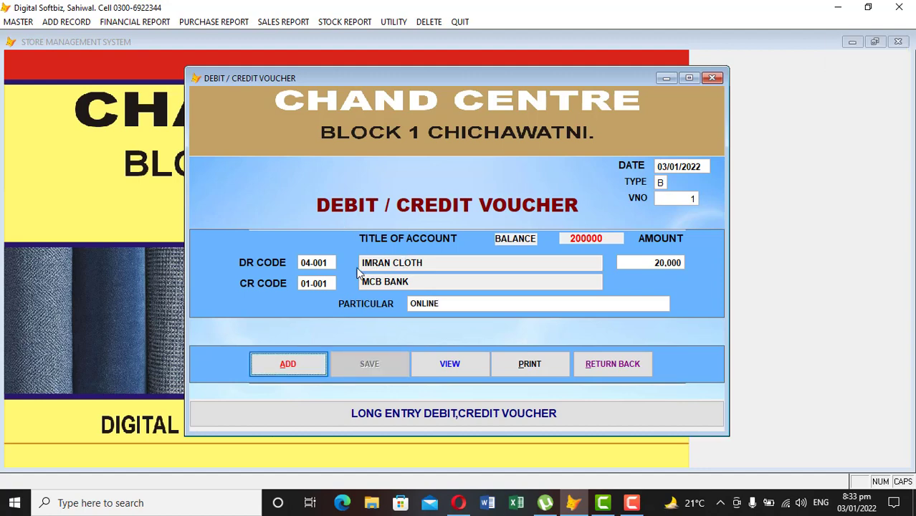
{"action": "left_click", "coordinate": [613, 363]}
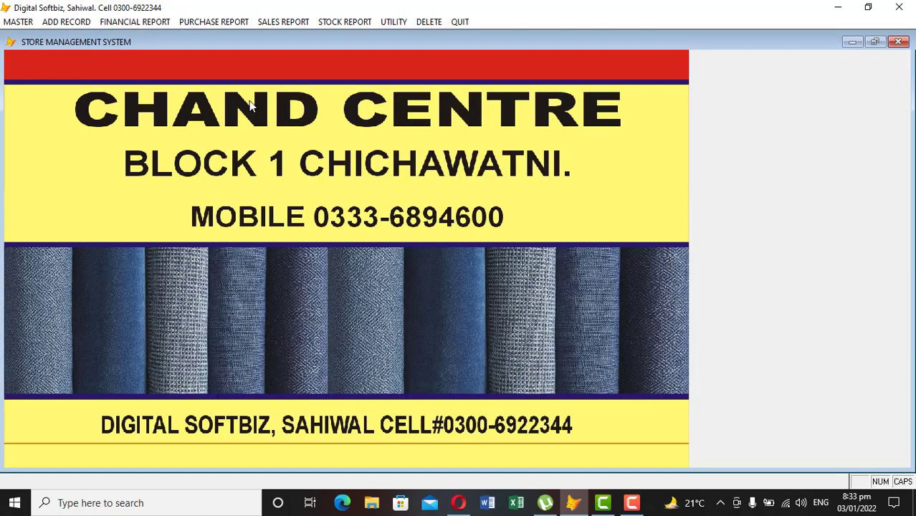
Step: Add a master group of accounts with code 06 and name EMPLOY, save it, and leave the form
{"action": "left_click", "coordinate": [29, 21]}
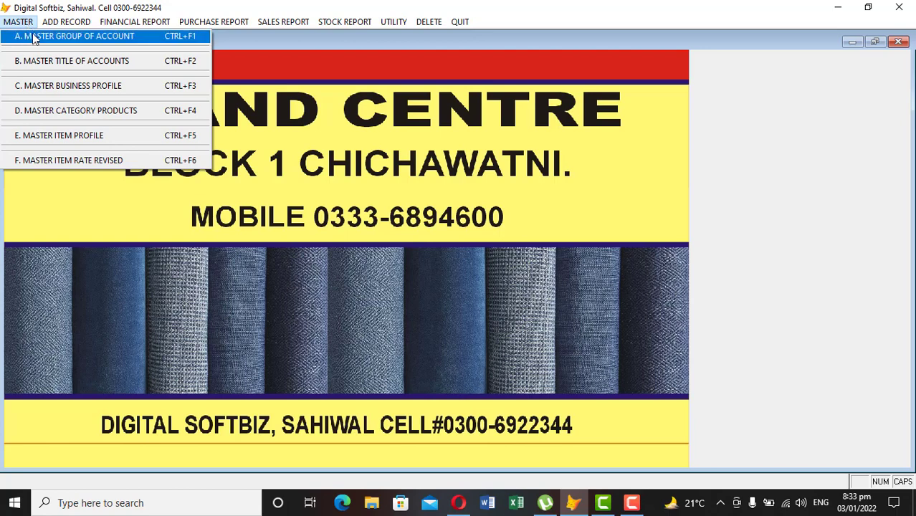
{"action": "left_click", "coordinate": [62, 36]}
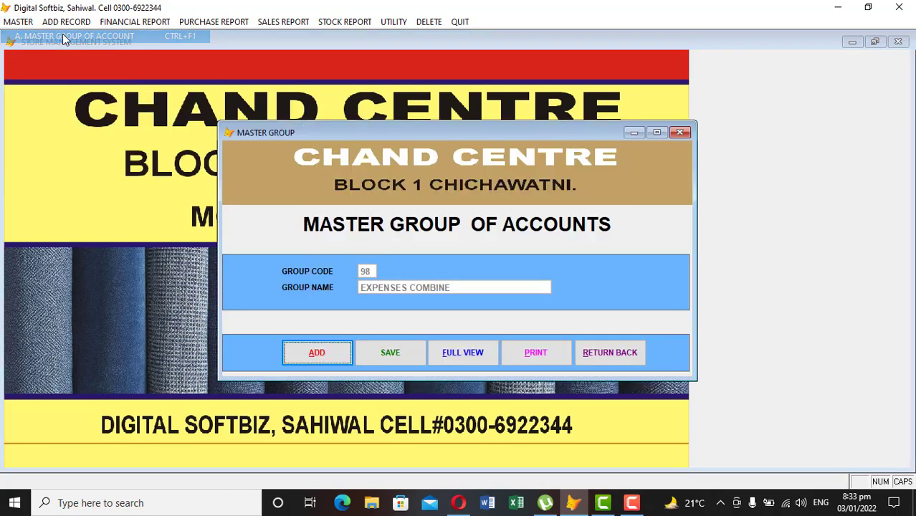
{"action": "left_click", "coordinate": [325, 353]}
{"action": "type", "text": "06"}
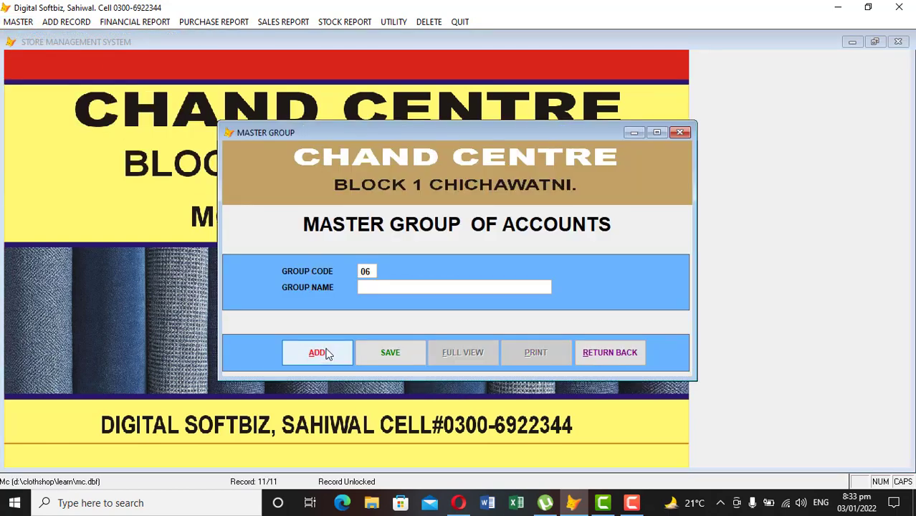
{"action": "key", "text": "Return"}
{"action": "type", "text": "EMPLOY"}
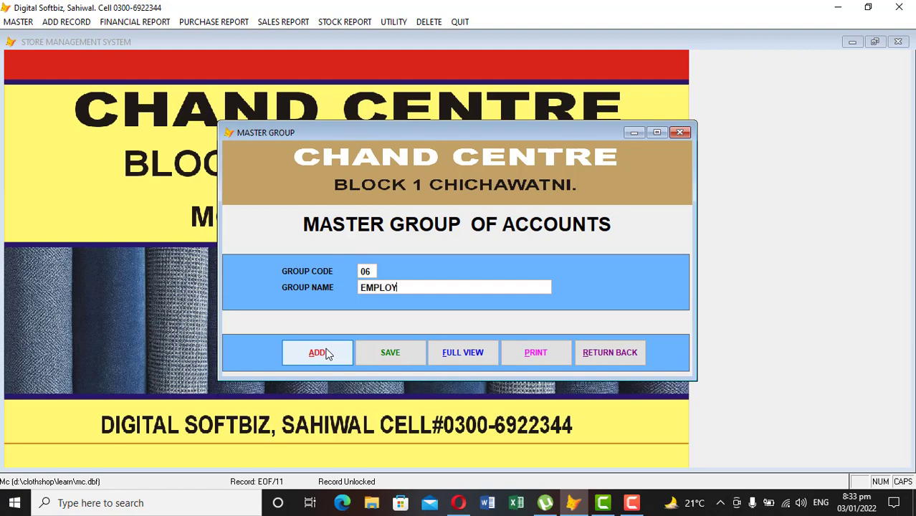
{"action": "key", "text": "Return"}
{"action": "key", "text": "Return"}
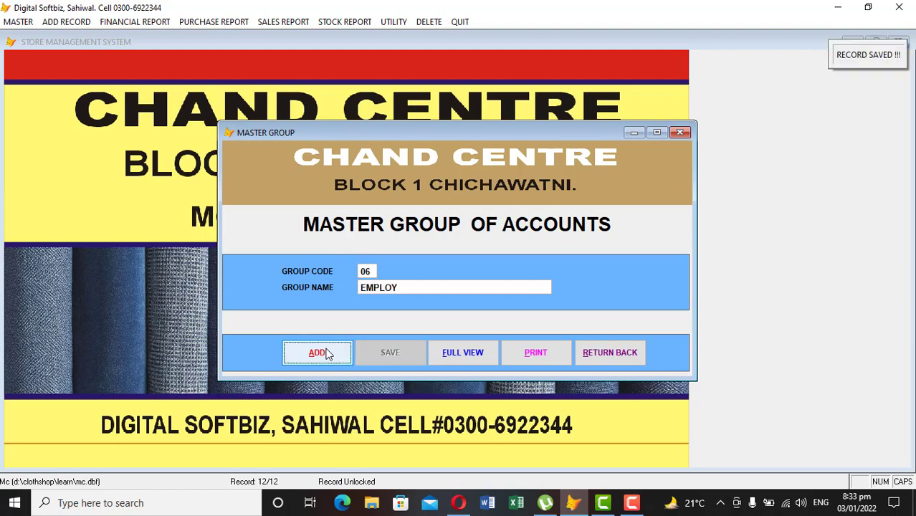
{"action": "left_click", "coordinate": [614, 356]}
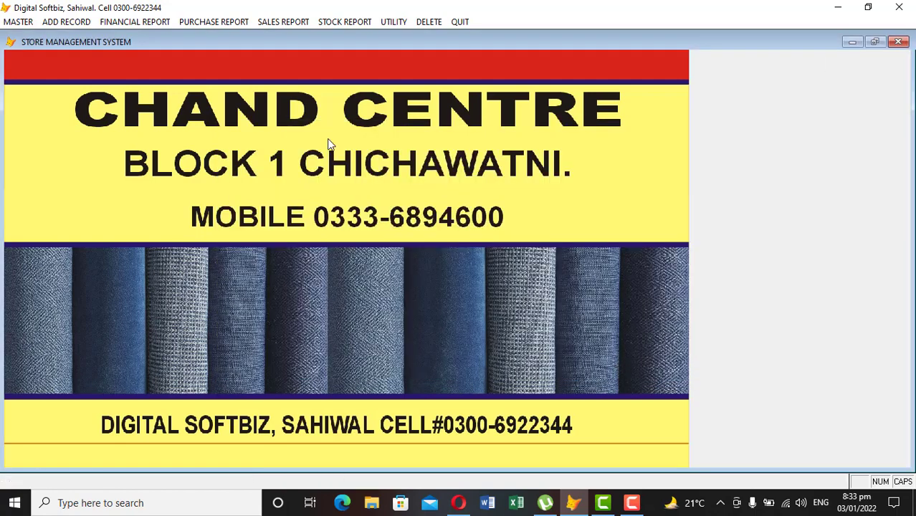
Step: Add an account title with code 06-001 and the employee's name, save it without an opening balance, and leave the form
{"action": "left_click", "coordinate": [28, 21]}
{"action": "left_click", "coordinate": [44, 61]}
{"action": "key", "text": "Return"}
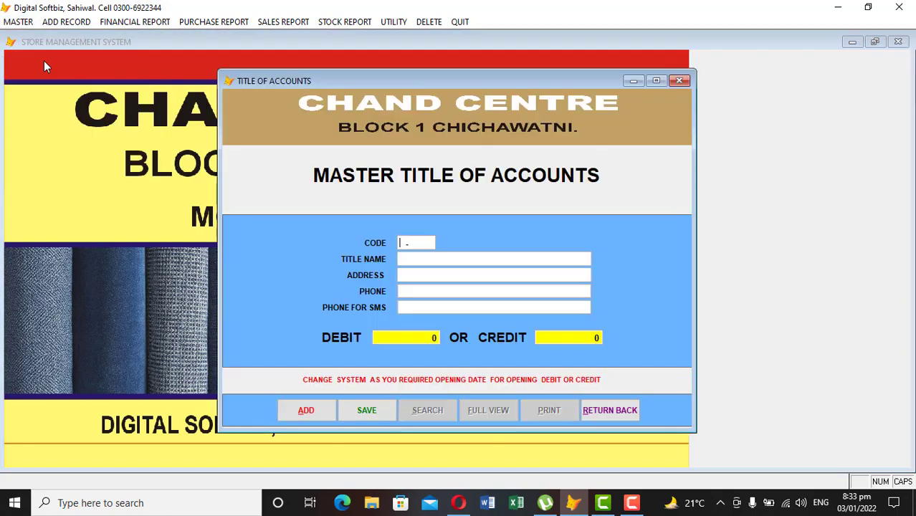
{"action": "type", "text": "06001"}
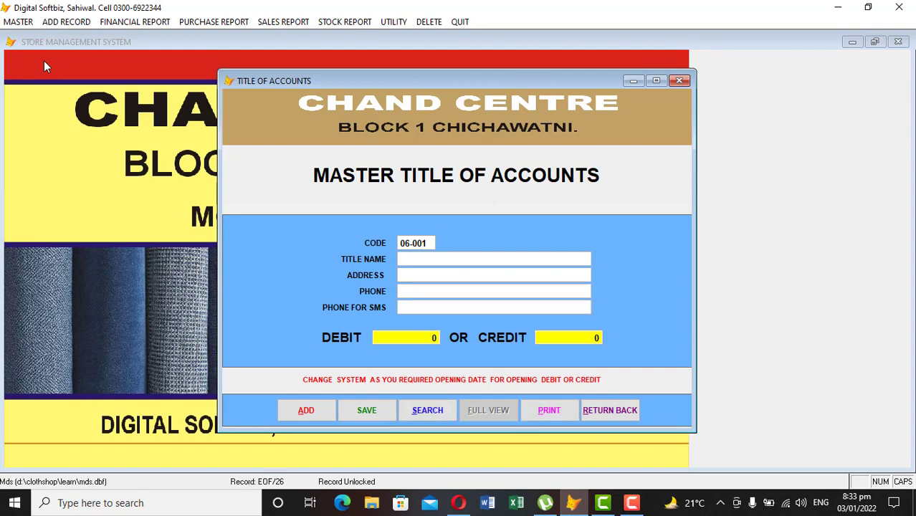
{"action": "type", "text": "IKRAM"}
{"action": "key", "text": "Return"}
{"action": "key", "text": "Return"}
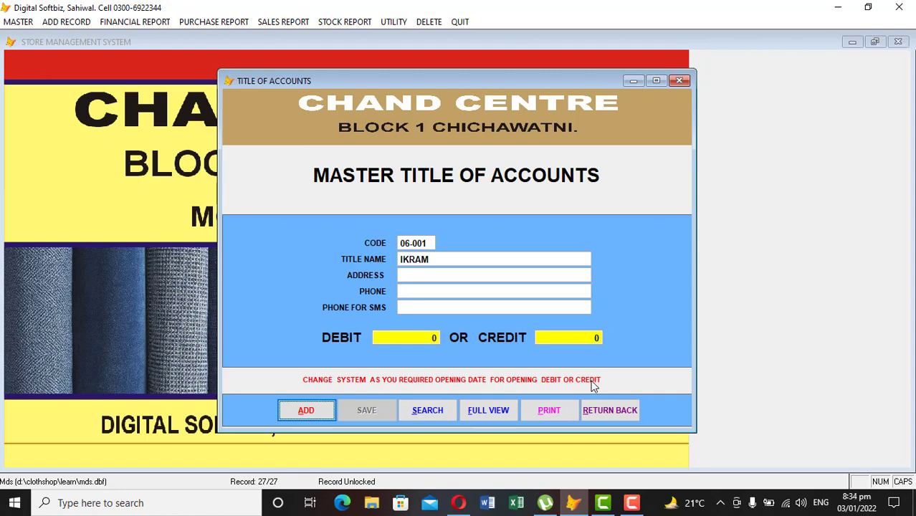
{"action": "left_click", "coordinate": [602, 410]}
Step: Add a master business profile named CHAND CENTER, save it, and leave the form
{"action": "left_click", "coordinate": [14, 22]}
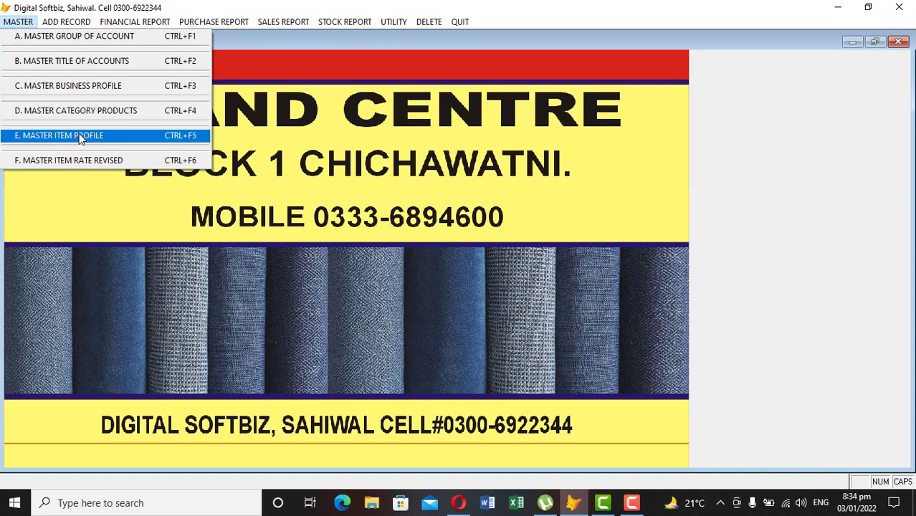
{"action": "left_click", "coordinate": [81, 88]}
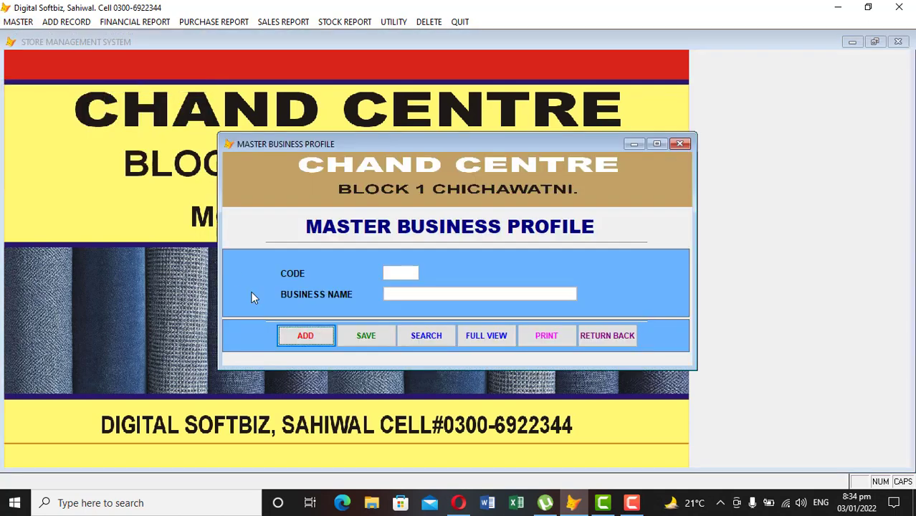
{"action": "left_click", "coordinate": [323, 335]}
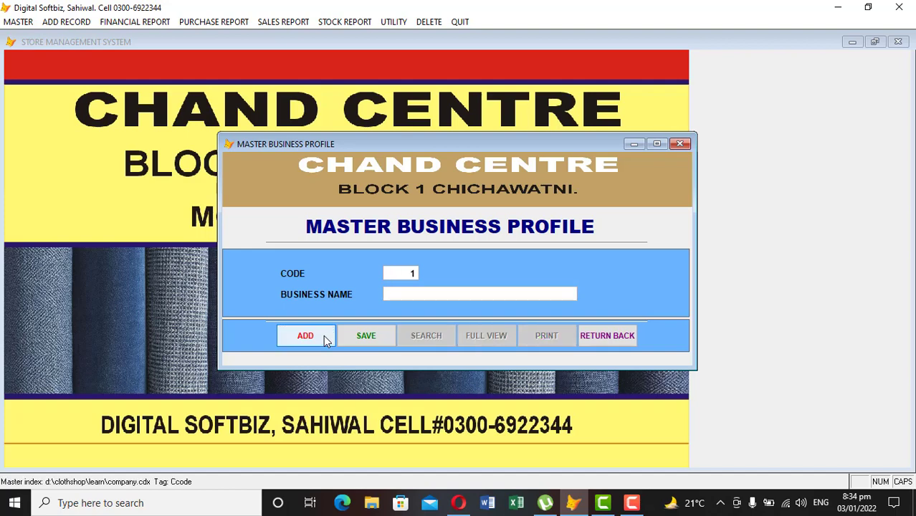
{"action": "type", "text": "CHAND CENTER"}
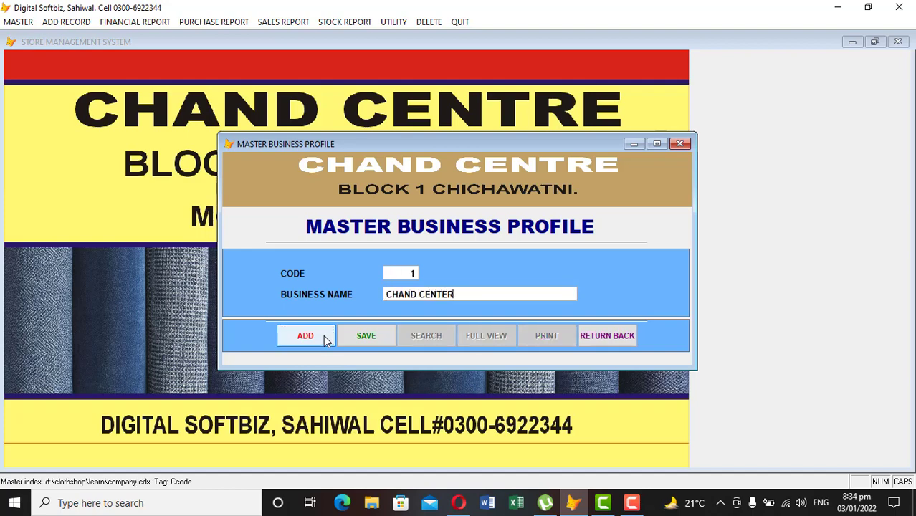
{"action": "key", "text": "Return"}
{"action": "key", "text": "Return"}
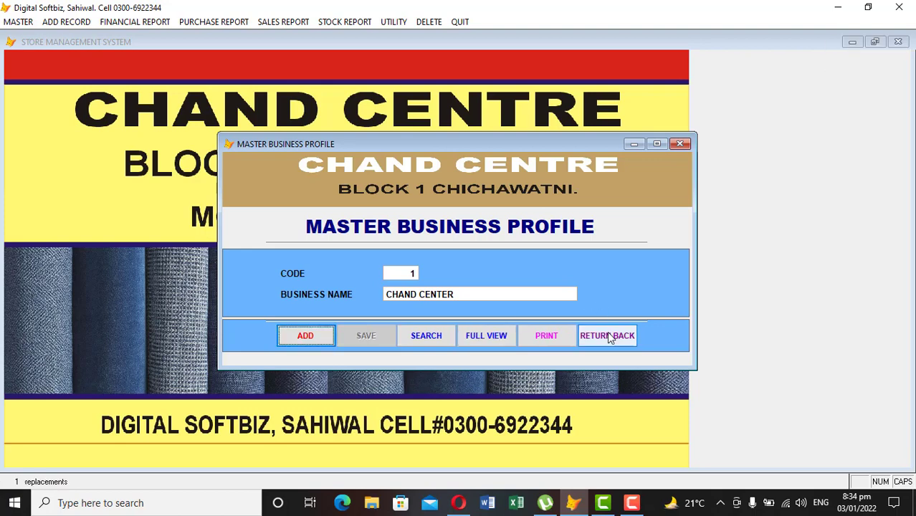
{"action": "left_click", "coordinate": [611, 334]}
Step: Open the product category profile and add and save a category named LAWN
{"action": "left_click", "coordinate": [18, 21]}
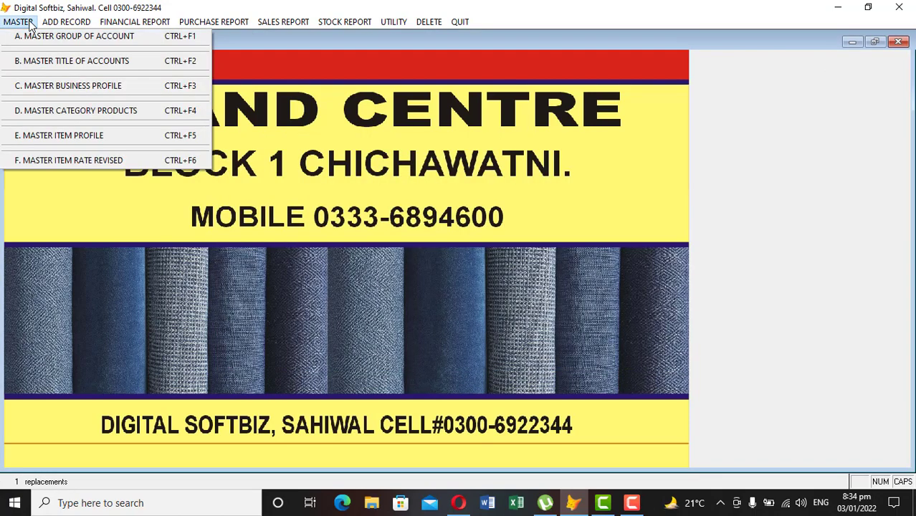
{"action": "left_click", "coordinate": [56, 113]}
{"action": "left_click", "coordinate": [280, 358]}
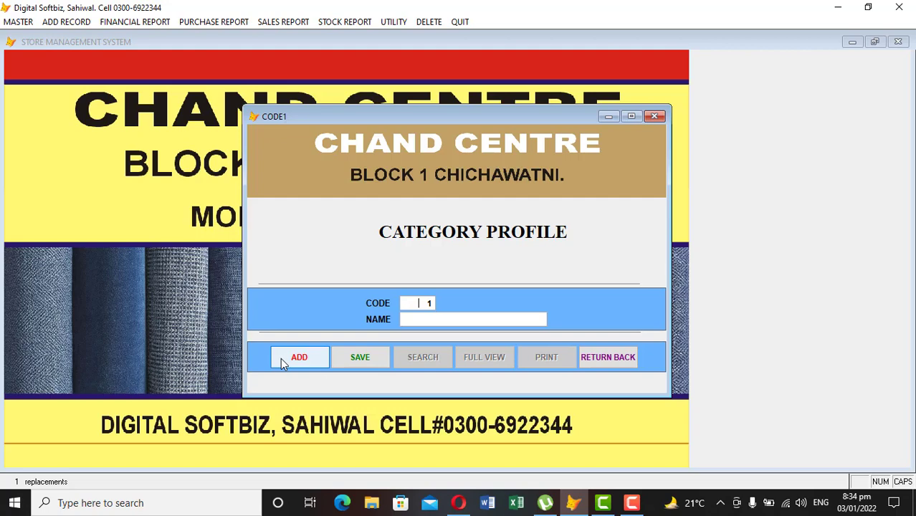
{"action": "key", "text": "Return"}
{"action": "type", "text": "LAW"}
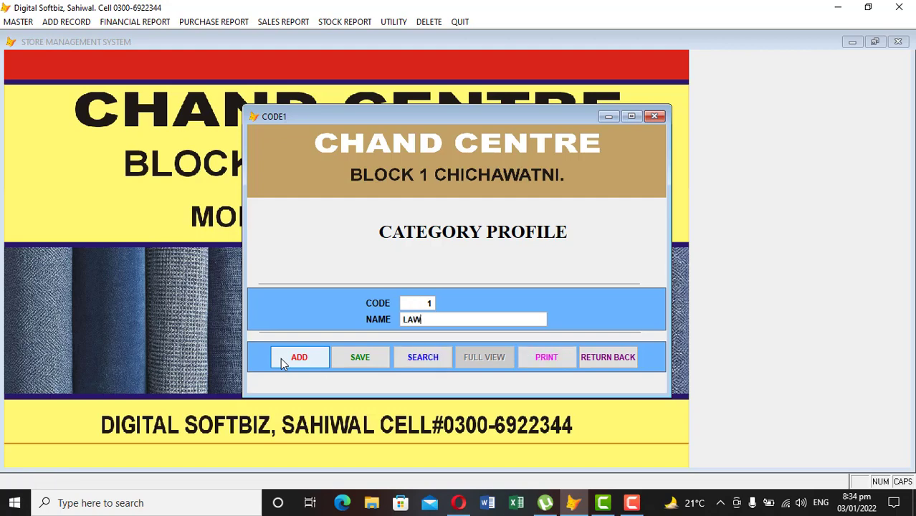
{"action": "type", "text": "N"}
{"action": "key", "text": "Return"}
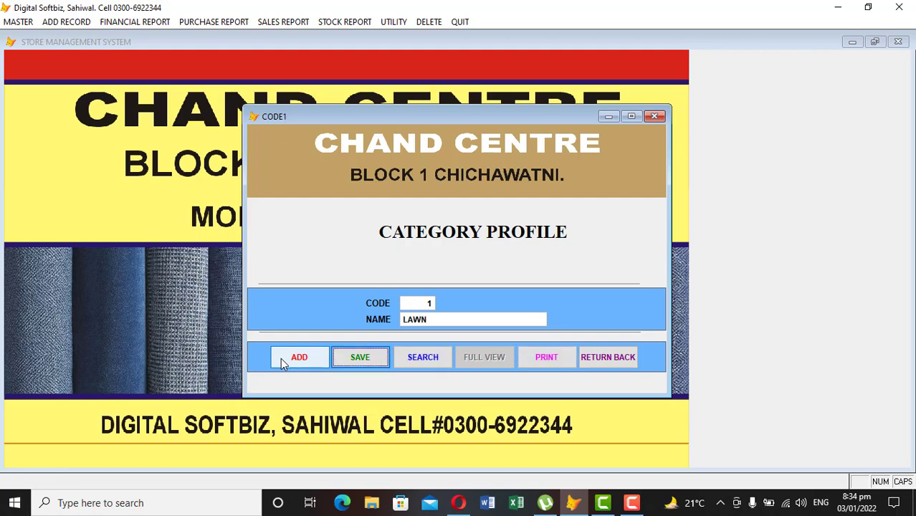
{"action": "key", "text": "Return"}
Step: Add and save a second product category named SWISS
{"action": "left_click", "coordinate": [280, 357]}
{"action": "key", "text": "Return"}
{"action": "type", "text": "SW"}
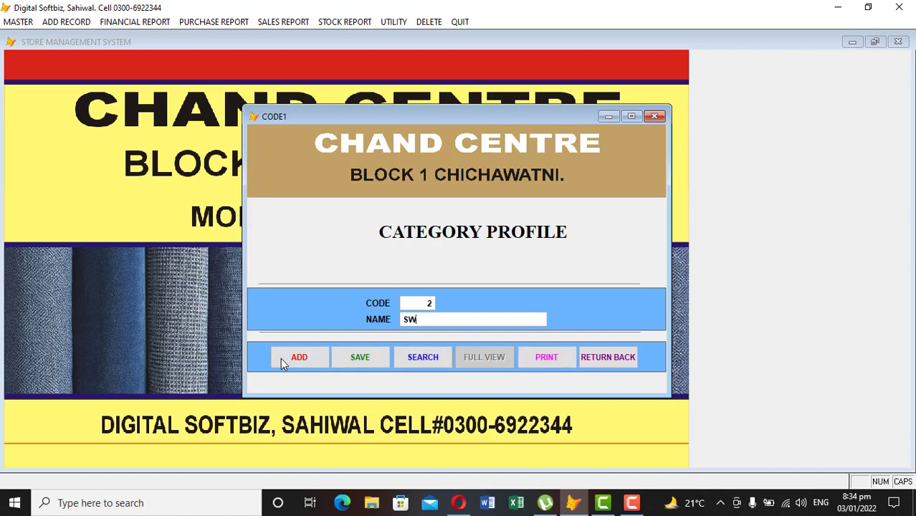
{"action": "type", "text": "ISS"}
{"action": "key", "text": "Return"}
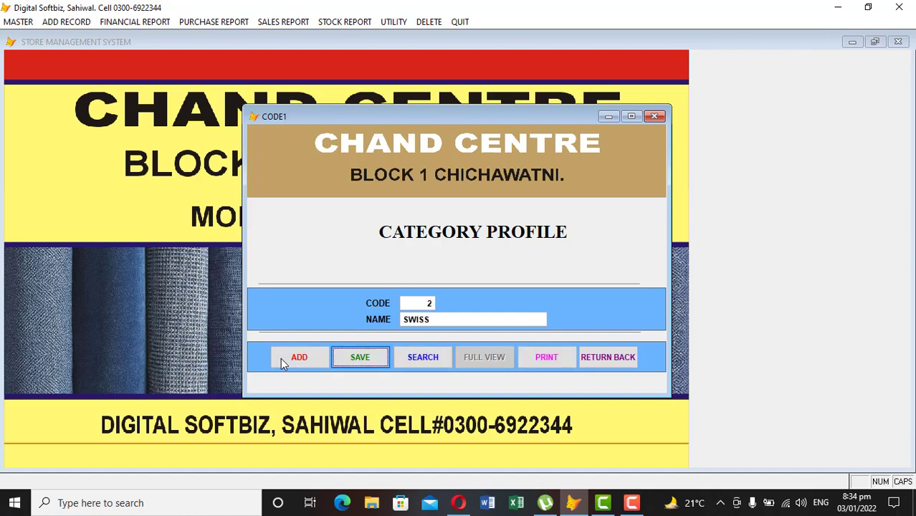
{"action": "key", "text": "Return"}
Step: Add and save a third product category named COTTON, and leave the category form
{"action": "key", "text": "Return"}
{"action": "left_click", "coordinate": [280, 357]}
{"action": "type", "text": "K"}
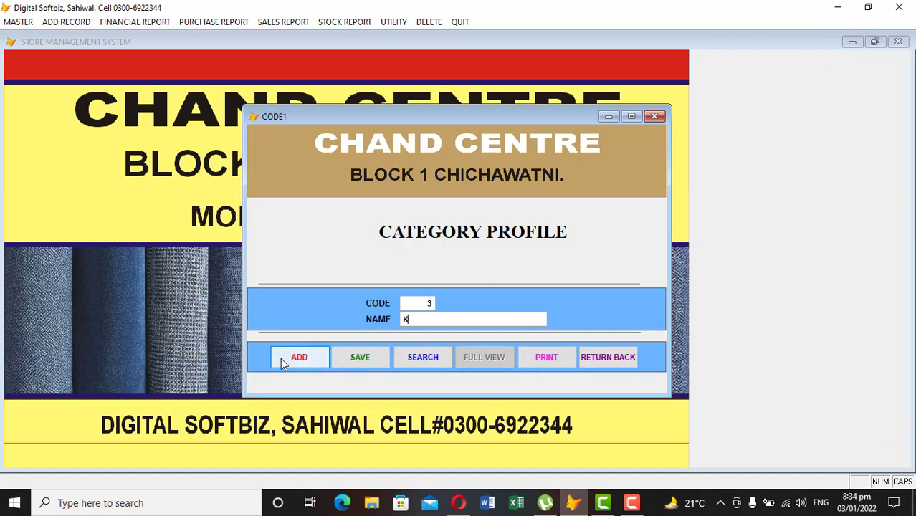
{"action": "key", "text": "BackSpace"}
{"action": "type", "text": "COTTON"}
{"action": "key", "text": "Return"}
{"action": "key", "text": "Return"}
{"action": "key", "text": "Return"}
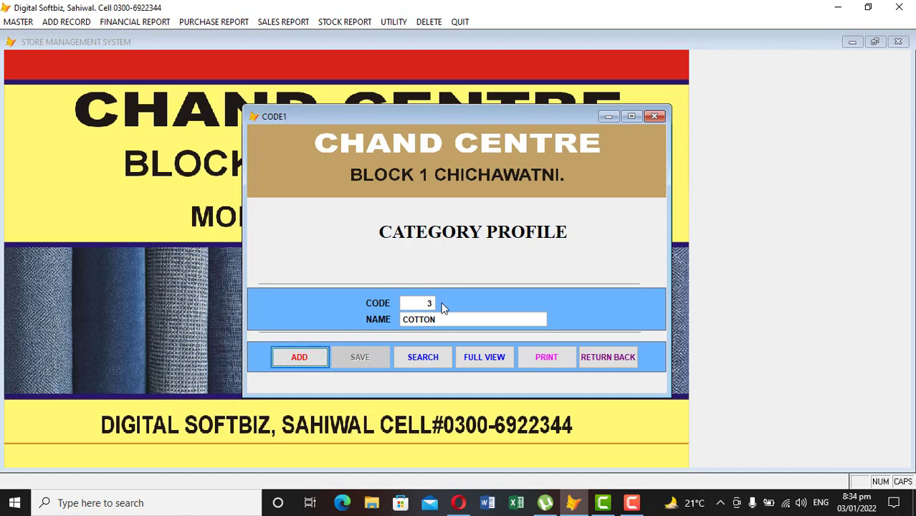
{"action": "left_click", "coordinate": [602, 356]}
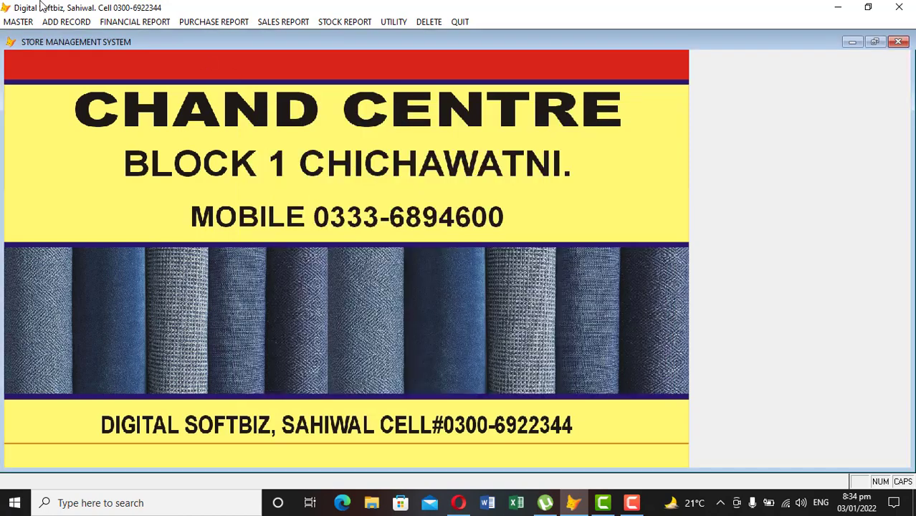
Step: Open the master item profile and start a new item record
{"action": "left_click", "coordinate": [14, 21]}
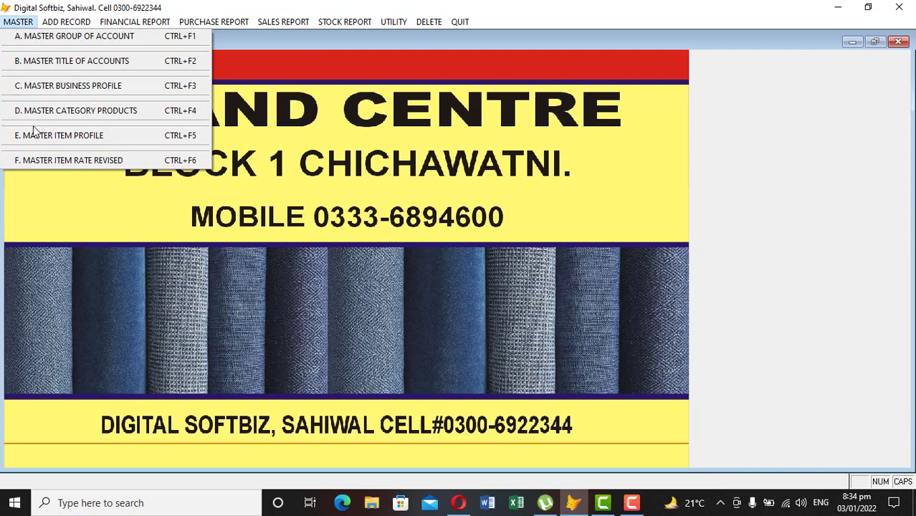
{"action": "left_click", "coordinate": [94, 136]}
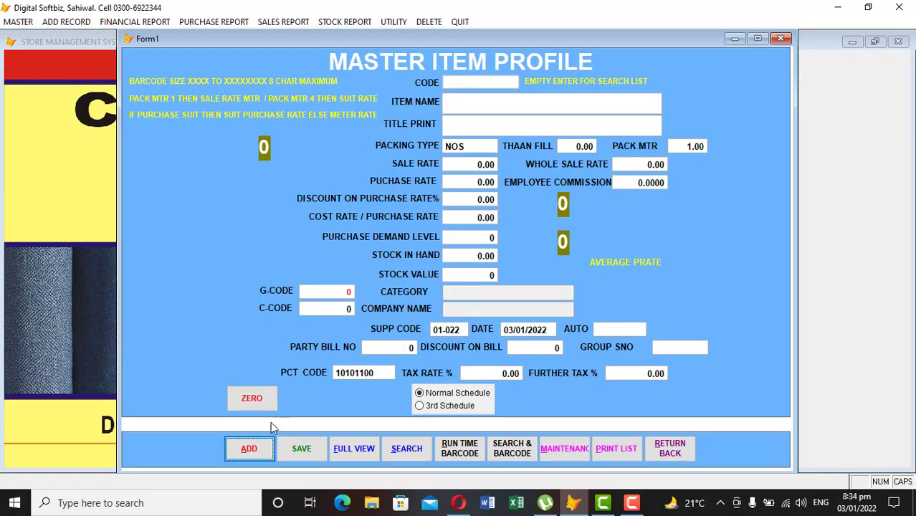
{"action": "left_click", "coordinate": [248, 447]}
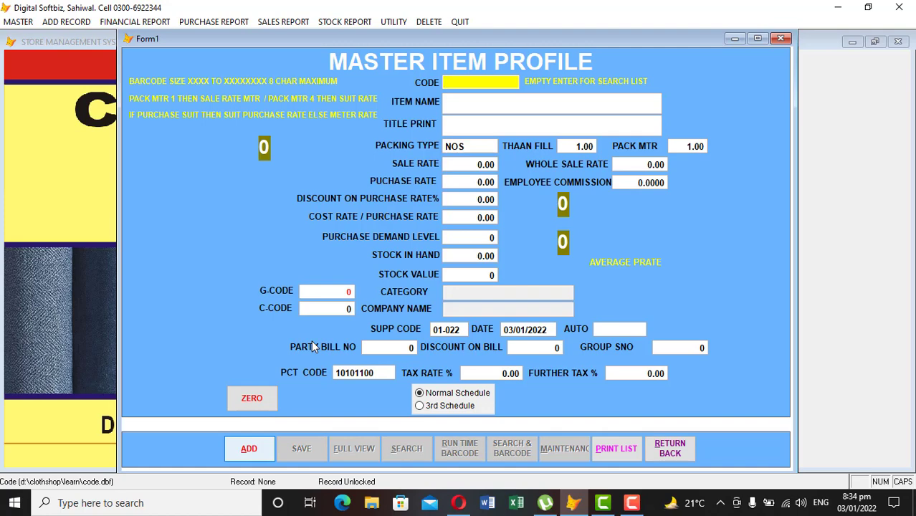
{"action": "type", "text": "0001"}
{"action": "key", "text": "BackSpace"}
{"action": "type", "text": "2"}
{"action": "key", "text": "BackSpace"}
{"action": "key", "text": "BackSpace"}
{"action": "key", "text": "BackSpace"}
{"action": "key", "text": "BackSpace"}
{"action": "type", "text": "9999"}
{"action": "key", "text": "BackSpace"}
{"action": "key", "text": "BackSpace"}
{"action": "key", "text": "BackSpace"}
{"action": "key", "text": "BackSpace"}
Step: Give the new item the code 0001 and the name GENTS CLOTH, leaving its print title blank
{"action": "type", "text": "0001"}
{"action": "key", "text": "Return"}
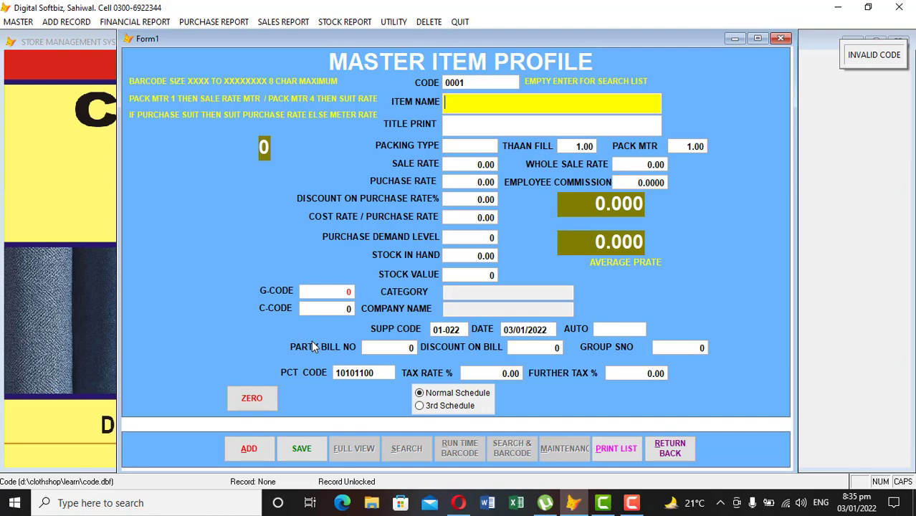
{"action": "type", "text": "GENTS C"}
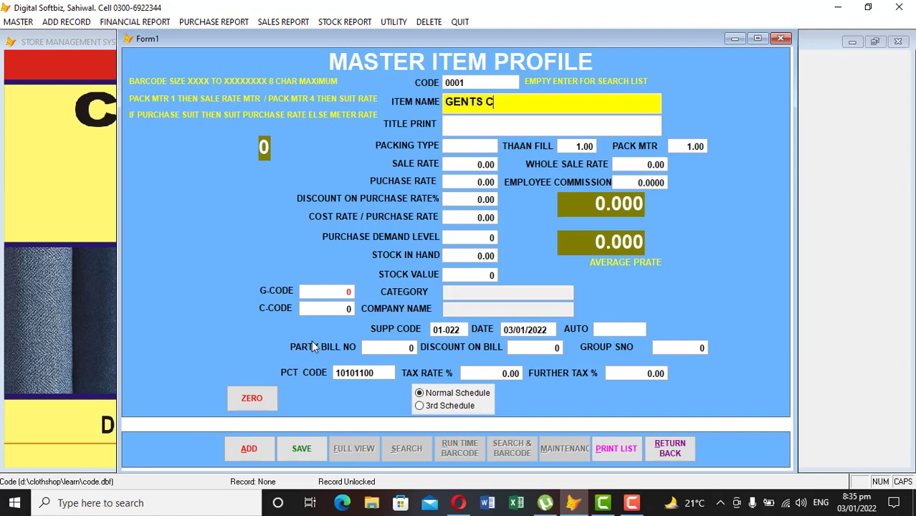
{"action": "type", "text": "LOTH"}
{"action": "key", "text": "Return"}
{"action": "key", "text": "Return"}
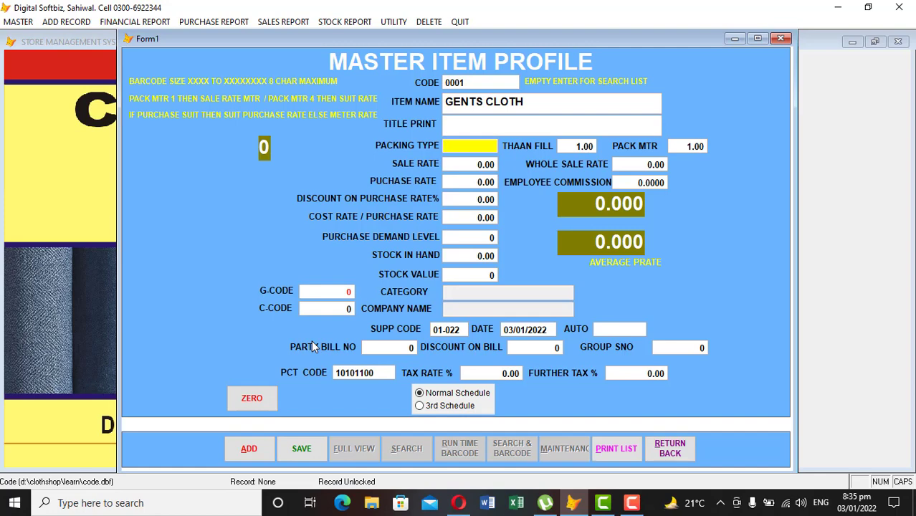
Step: Set the item's packing type to 1X4, thaan fill to 16 and pack metres to 4
{"action": "type", "text": "1X4"}
{"action": "key", "text": "Return"}
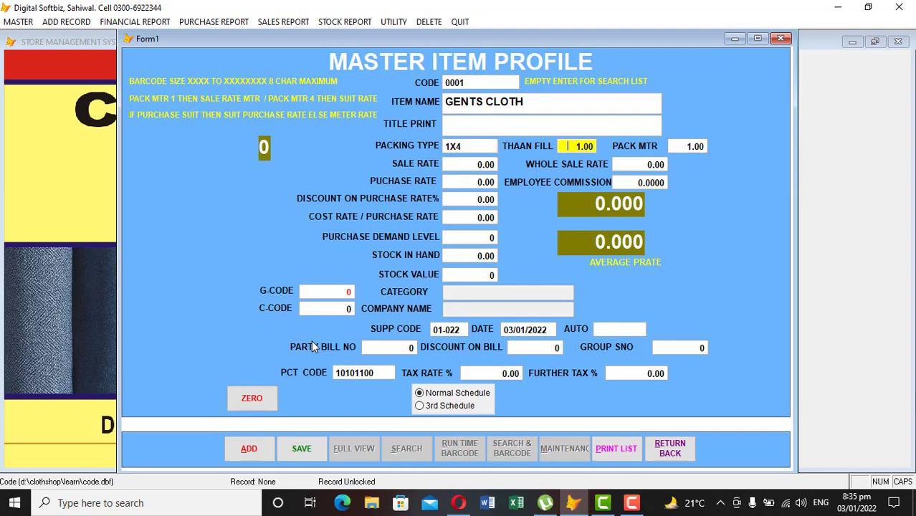
{"action": "type", "text": "16"}
{"action": "key", "text": "Return"}
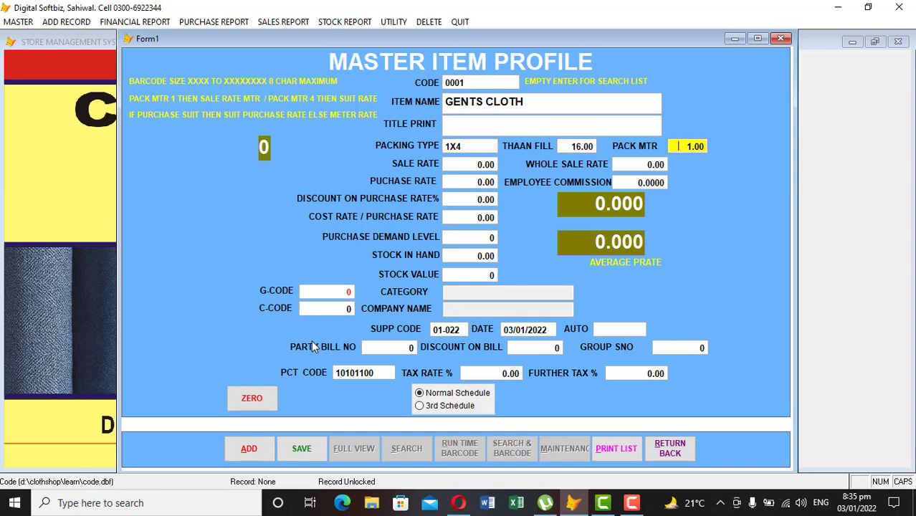
{"action": "type", "text": "4"}
{"action": "key", "text": "Return"}
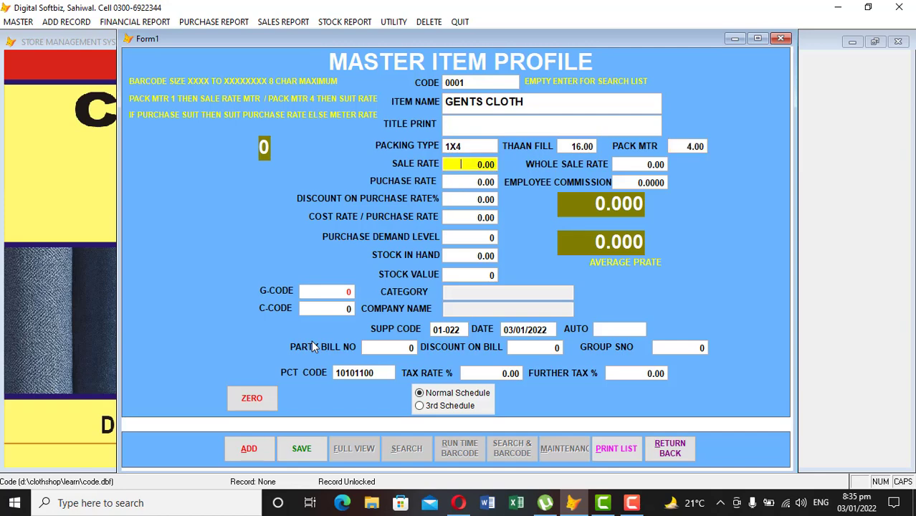
Step: Enter a sale rate of 3000, wholesale rate of 2900, purchase rate of 2600 and employee commission of 1 for GENTS CLOTH
{"action": "type", "text": "3000"}
{"action": "key", "text": "Return"}
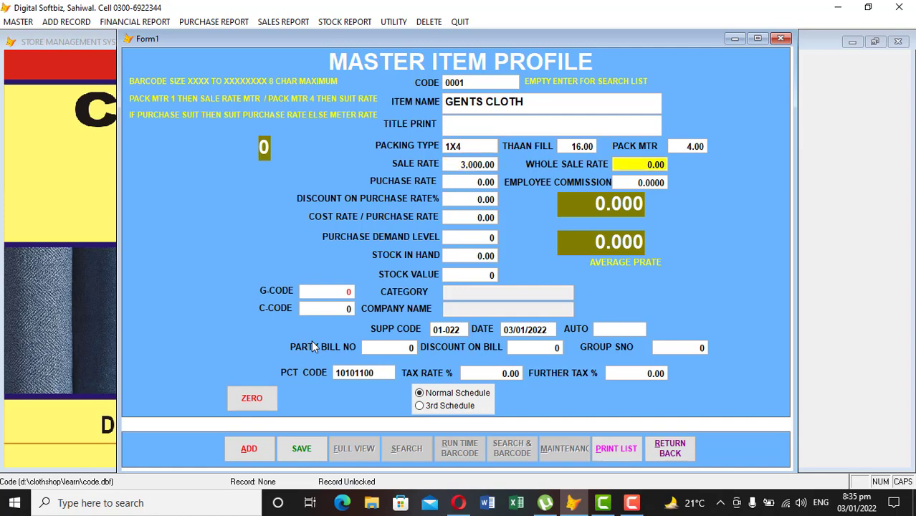
{"action": "type", "text": "32900"}
{"action": "key", "text": "Return"}
{"action": "type", "text": "2"}
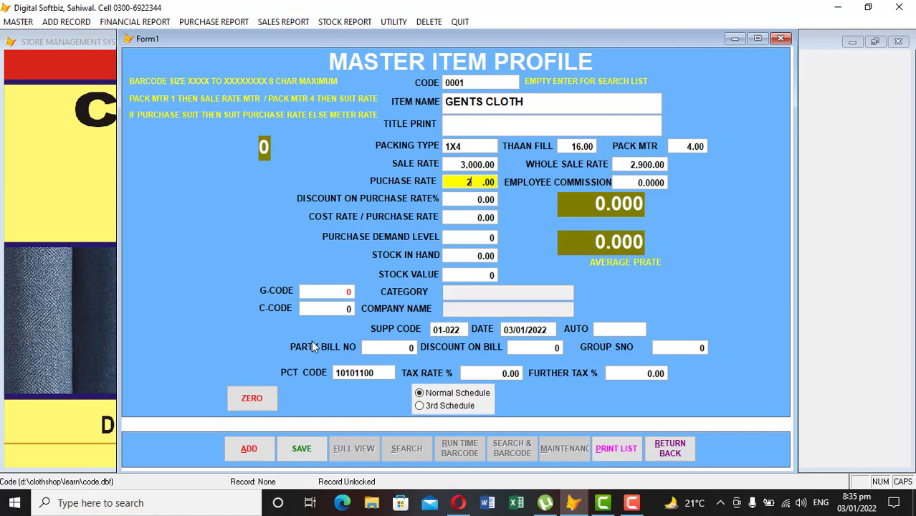
{"action": "type", "text": "600"}
{"action": "key", "text": "Return"}
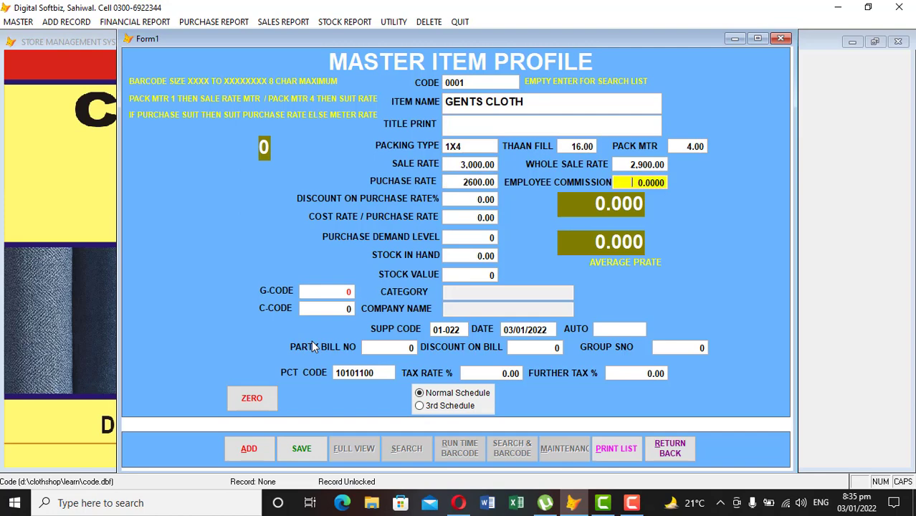
{"action": "type", "text": "1"}
{"action": "key", "text": "Return"}
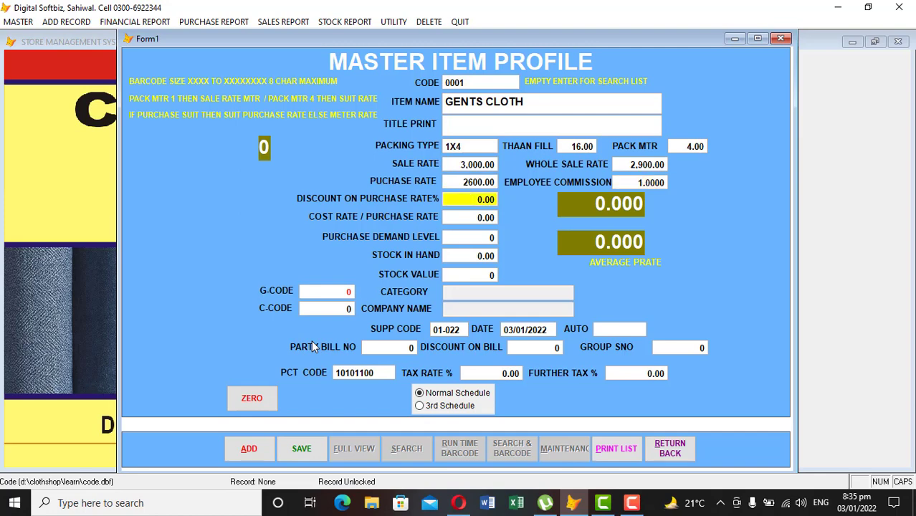
Step: Leave the purchase discount at zero, and set the purchase demand level to 100 and the stock in hand to 500
{"action": "key", "text": "Return"}
{"action": "key", "text": "Return"}
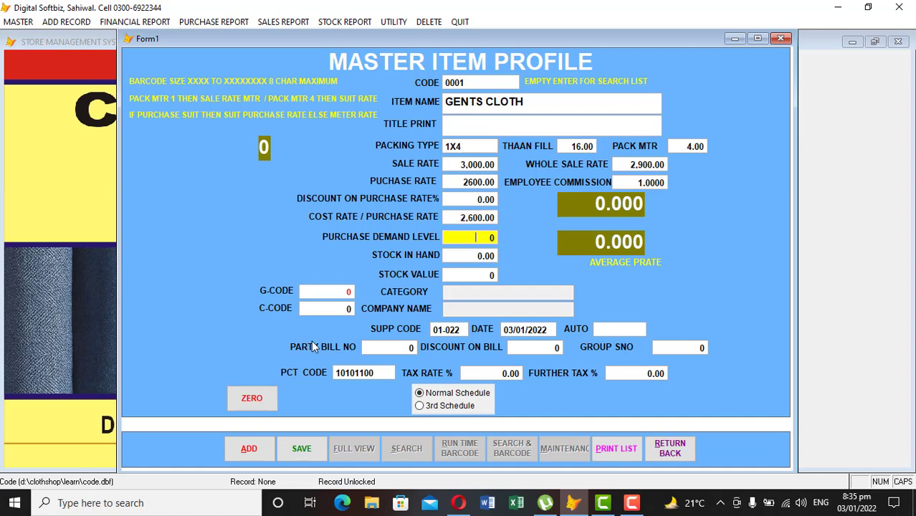
{"action": "type", "text": "100"}
{"action": "key", "text": "Return"}
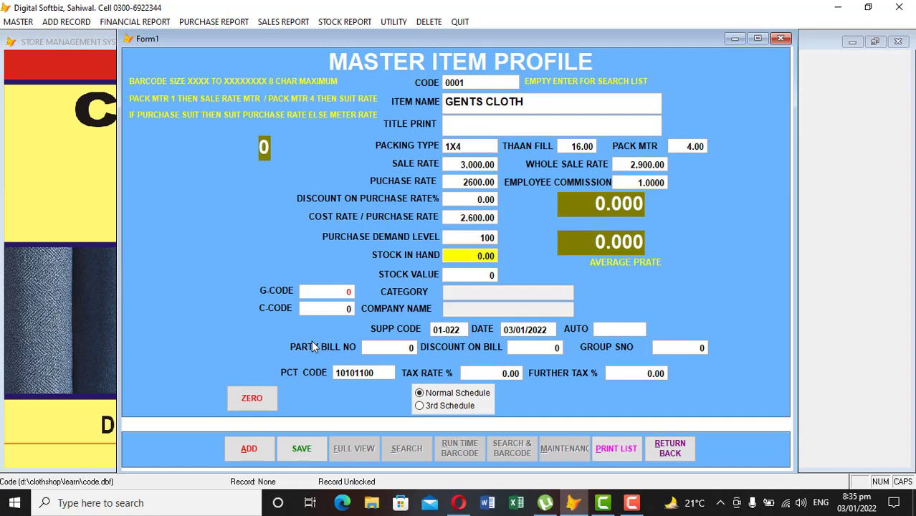
{"action": "type", "text": "500"}
{"action": "key", "text": "Return"}
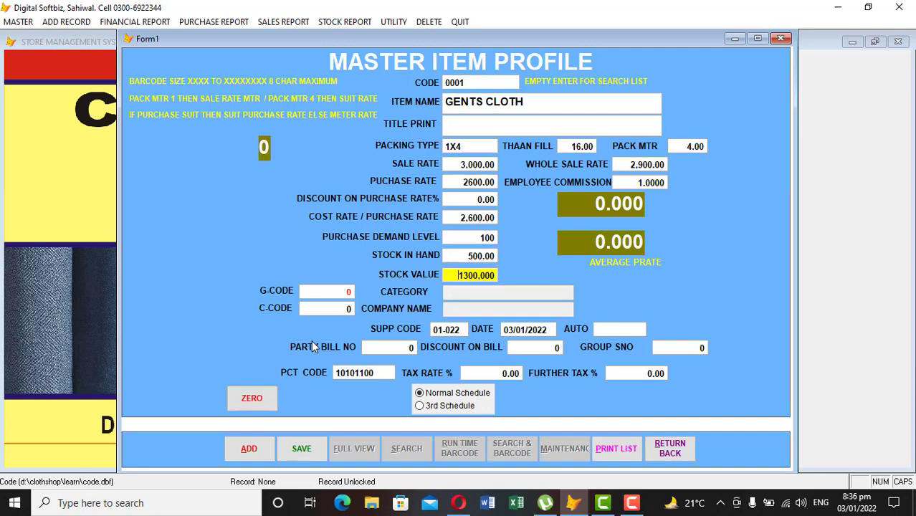
{"action": "key", "text": "Return"}
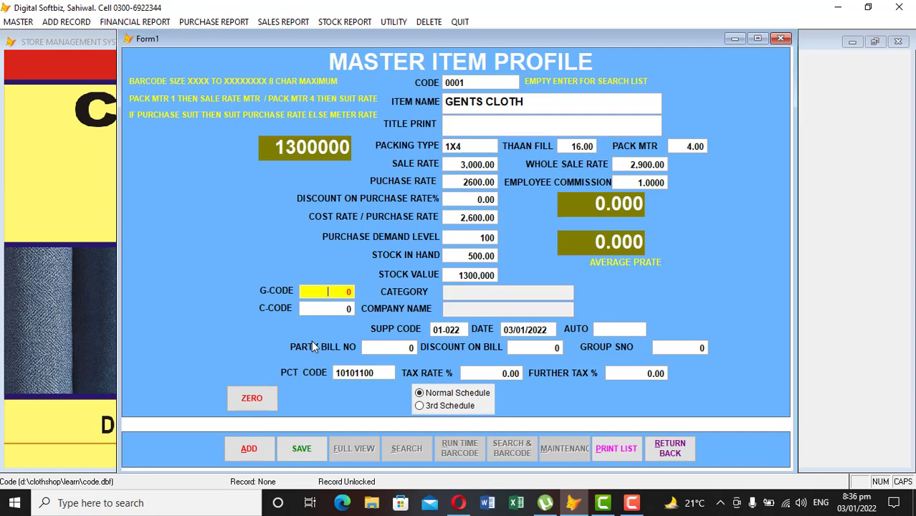
Step: Assign the item to the LAWN category and the CHAND CENTER company
{"action": "key", "text": "Return"}
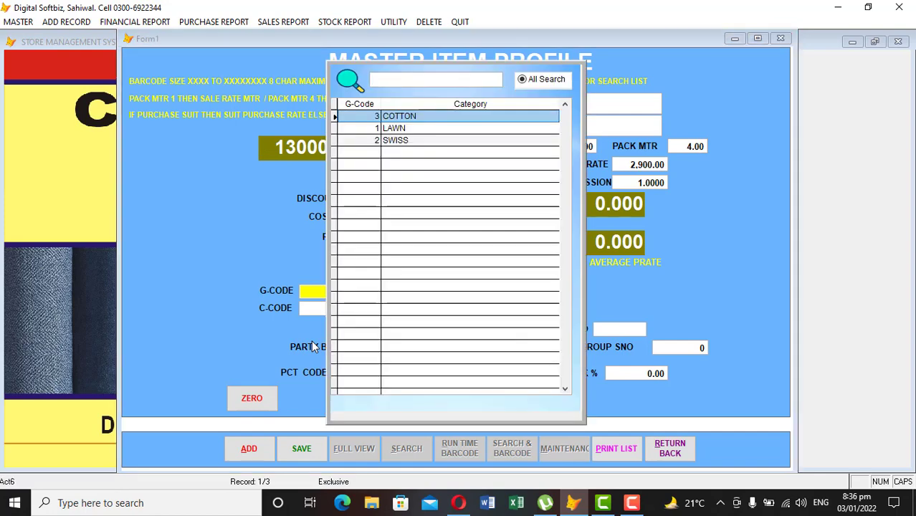
{"action": "key", "text": "Down"}
{"action": "key", "text": "Down"}
{"action": "key", "text": "Up"}
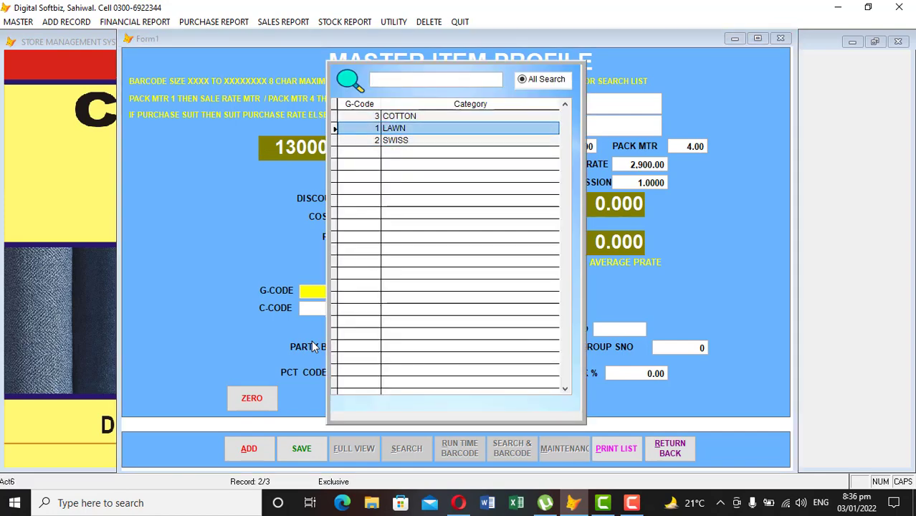
{"action": "key", "text": "Return"}
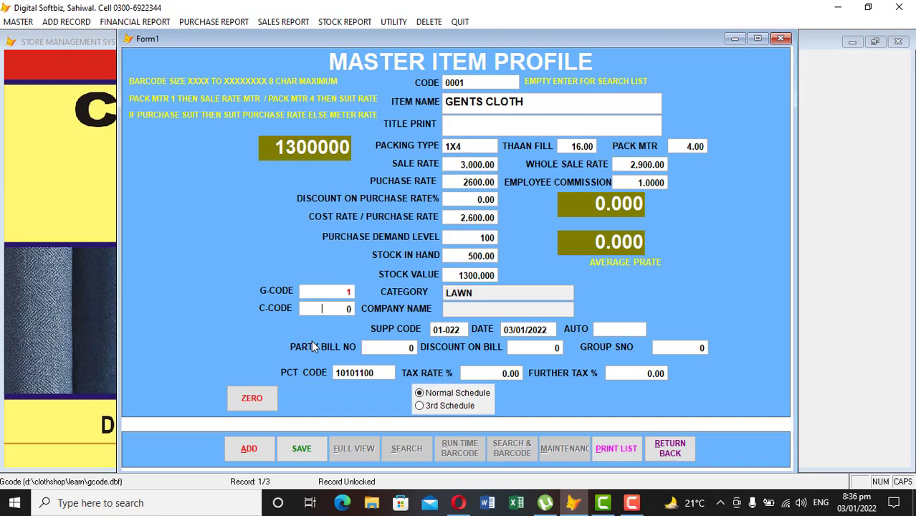
{"action": "key", "text": "Return"}
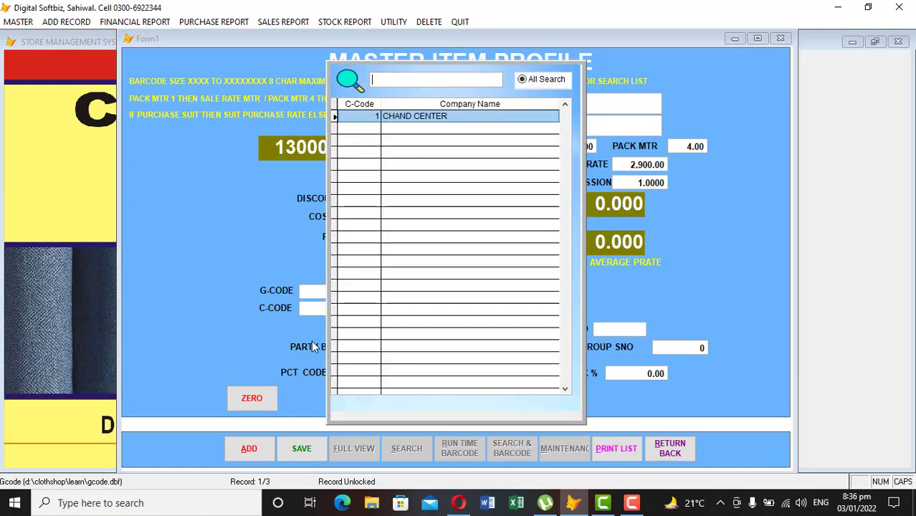
{"action": "key", "text": "Return"}
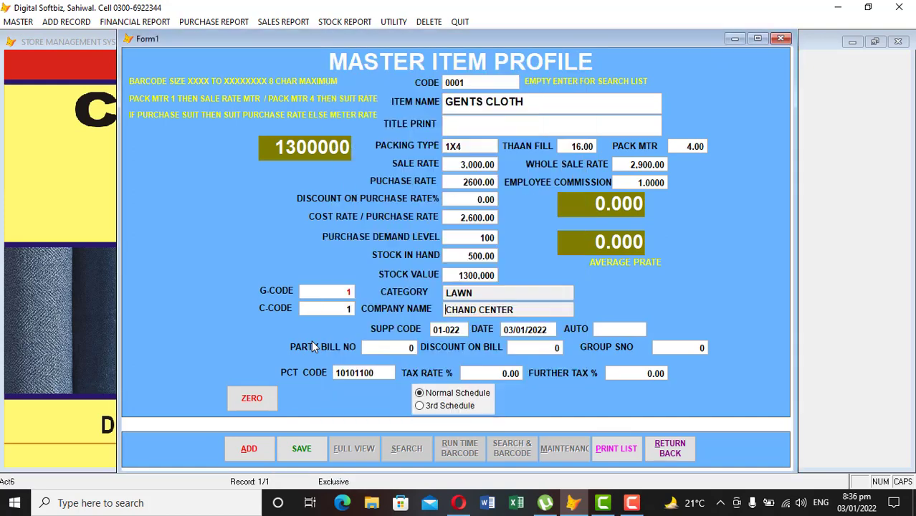
{"action": "key", "text": "Return"}
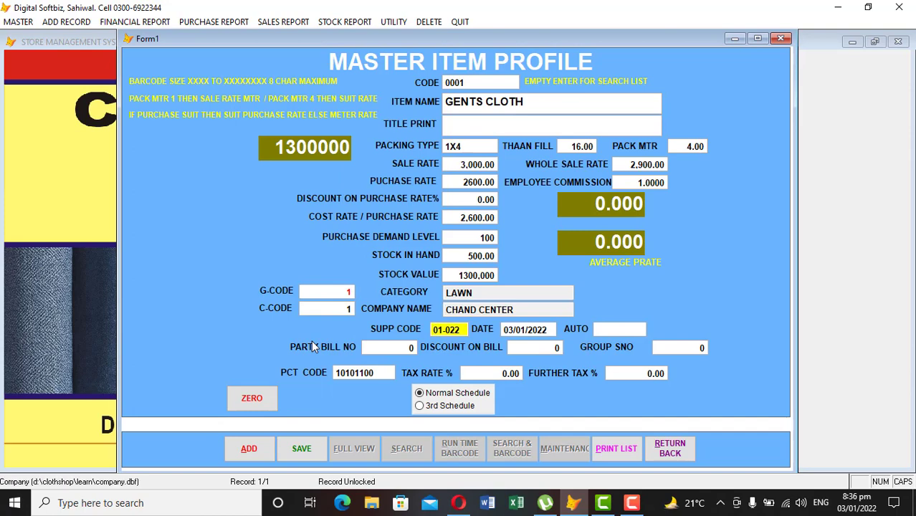
Step: Keep the default supplier and bill details, set the tax rate to 17% with 3rd Schedule, and save the item
{"action": "key", "text": "Return"}
{"action": "key", "text": "Return"}
{"action": "key", "text": "Return"}
{"action": "key", "text": "Return"}
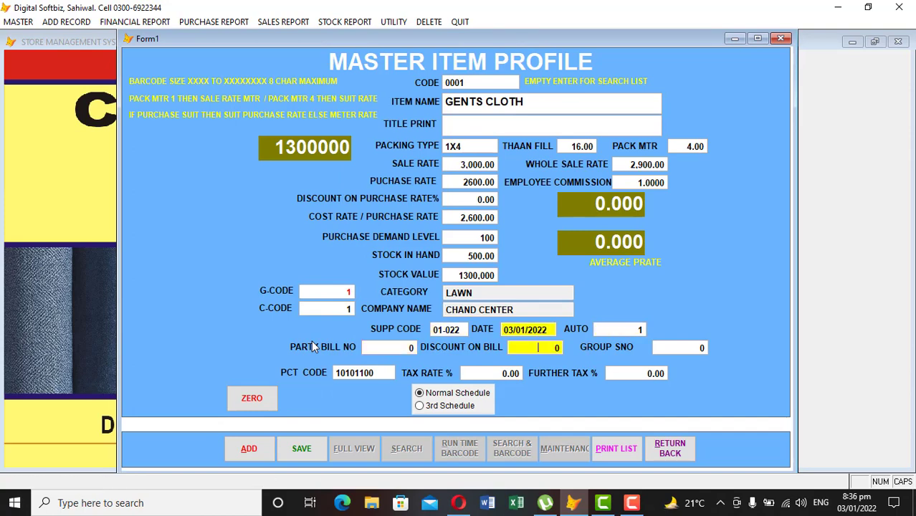
{"action": "key", "text": "Return"}
{"action": "key", "text": "Return"}
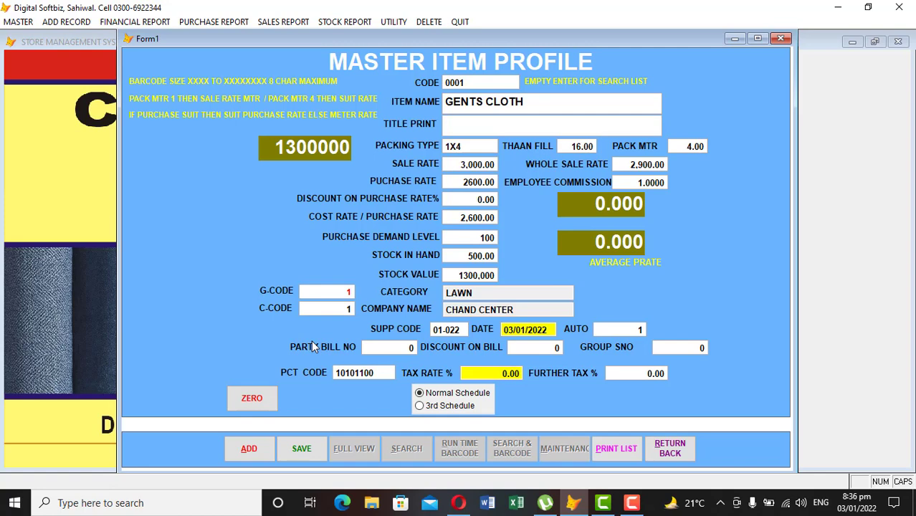
{"action": "type", "text": "17"}
{"action": "key", "text": "Return"}
{"action": "key", "text": "Return"}
{"action": "key", "text": "Down"}
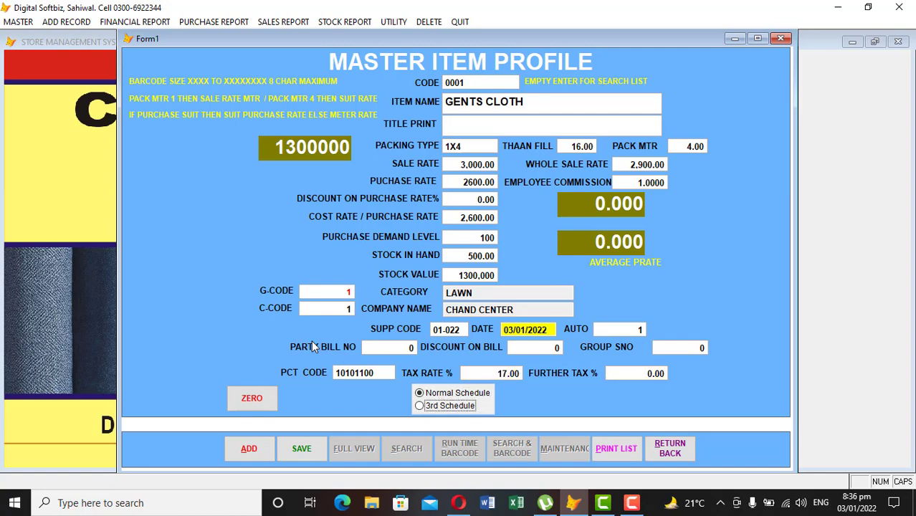
{"action": "key", "text": "Return"}
{"action": "key", "text": "Return"}
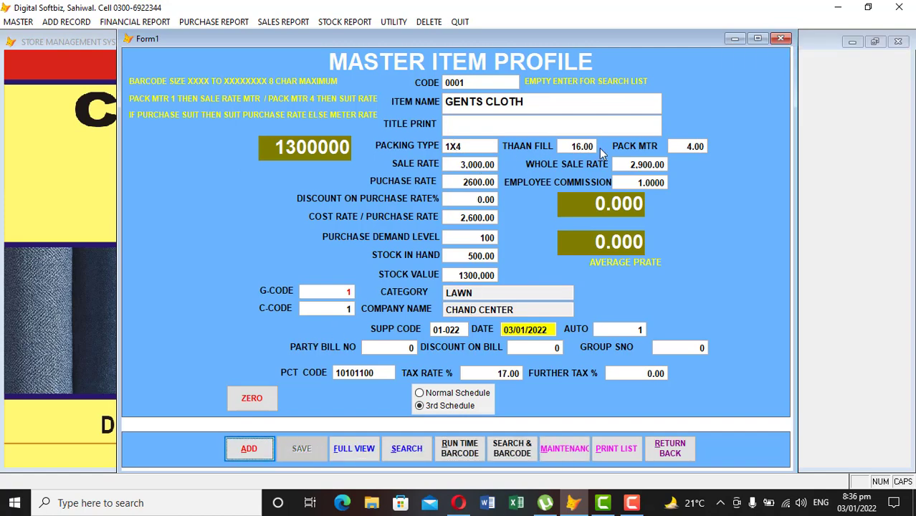
Step: Start a second item with code 0002 and the name GUL AHMAD MENS GRAY, leaving its print title blank
{"action": "left_click", "coordinate": [244, 452]}
{"action": "type", "text": "0002"}
{"action": "key", "text": "Return"}
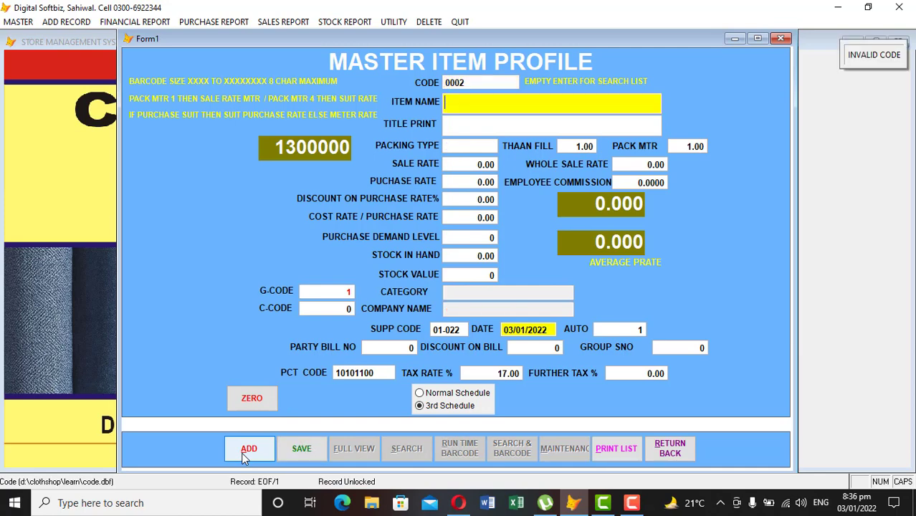
{"action": "type", "text": "GUL AHMAD"}
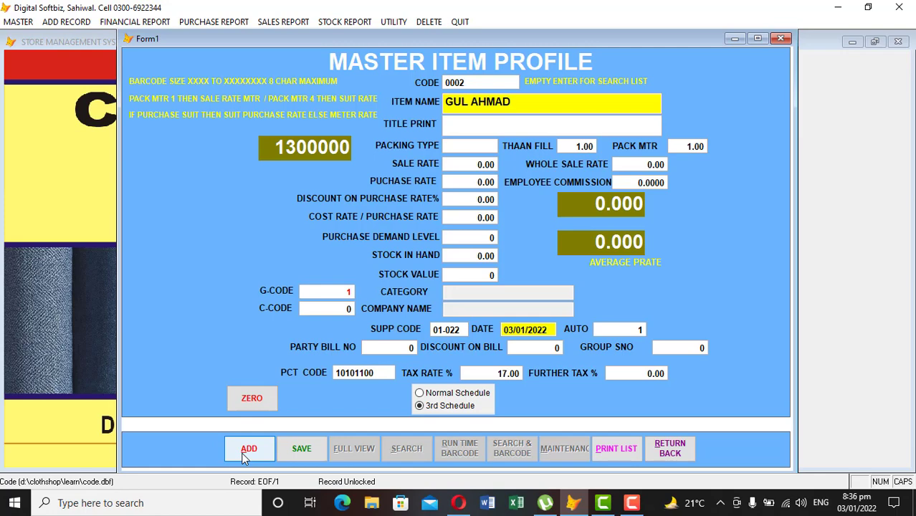
{"action": "type", "text": " MENS GRAY"}
{"action": "key", "text": "Return"}
{"action": "key", "text": "Return"}
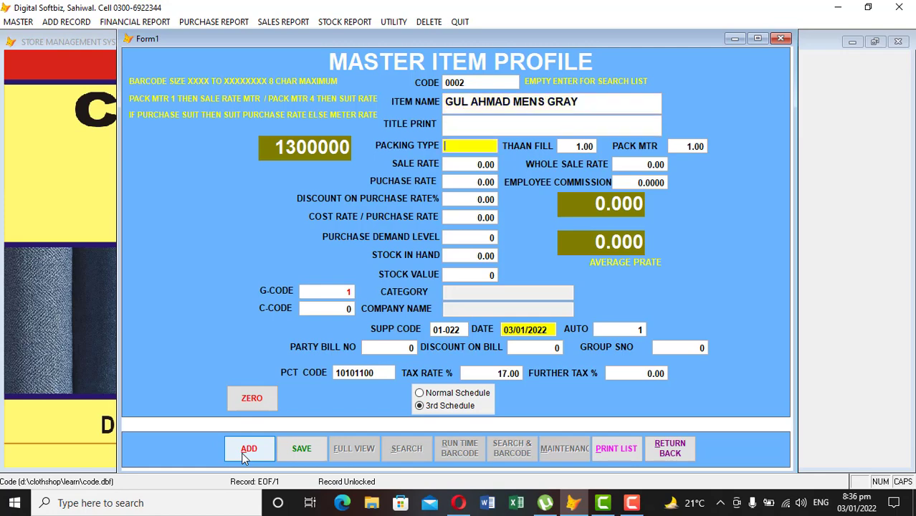
Step: Set the second item's packing type to 1X1, keeping thaan fill and pack metres at 1
{"action": "type", "text": "1X1"}
{"action": "key", "text": "Return"}
{"action": "key", "text": "Return"}
{"action": "key", "text": "Return"}
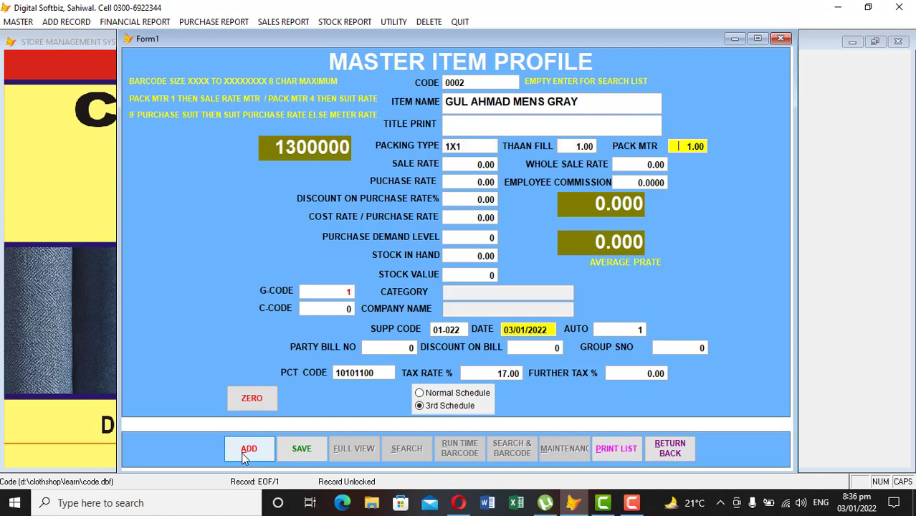
Step: Enter a sale rate of 3500, wholesale rate of 3400 and purchase rate of 3000 for GUL AHMAD MENS GRAY
{"action": "type", "text": "3,"}
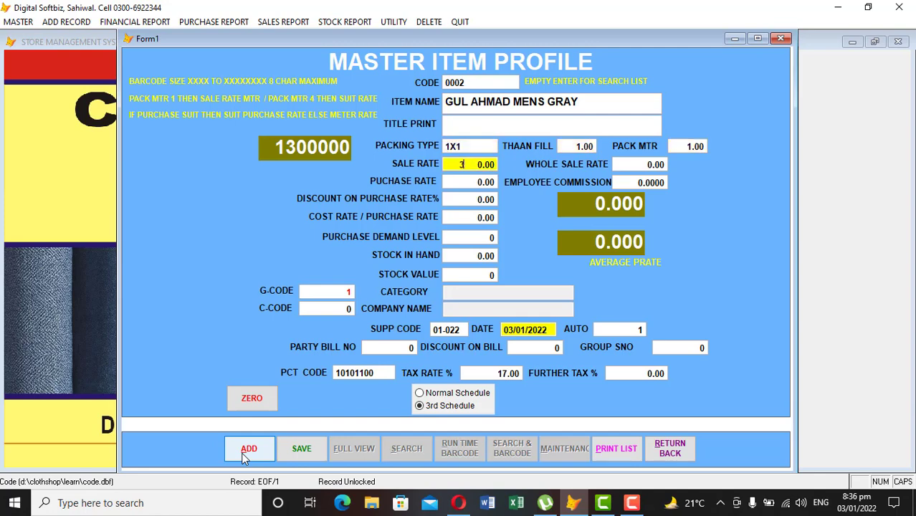
{"action": "type", "text": "500"}
{"action": "key", "text": "Return"}
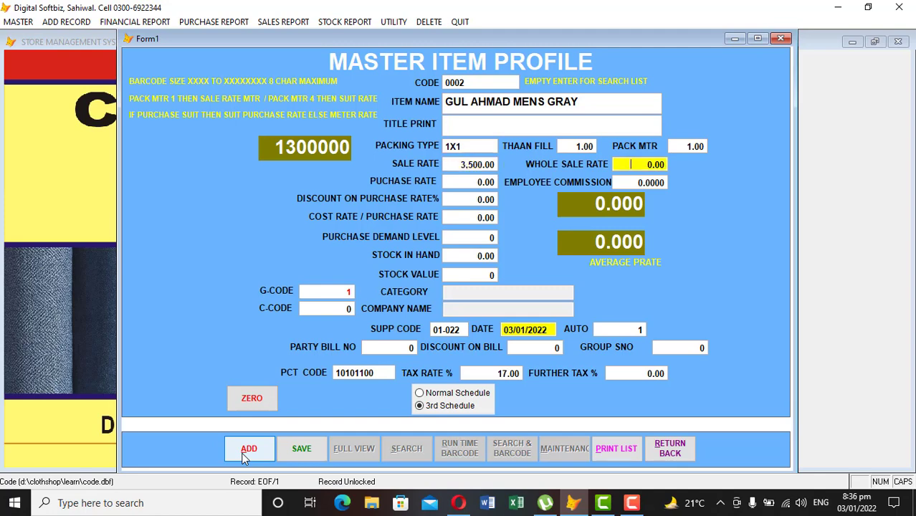
{"action": "type", "text": "3400"}
{"action": "key", "text": "Return"}
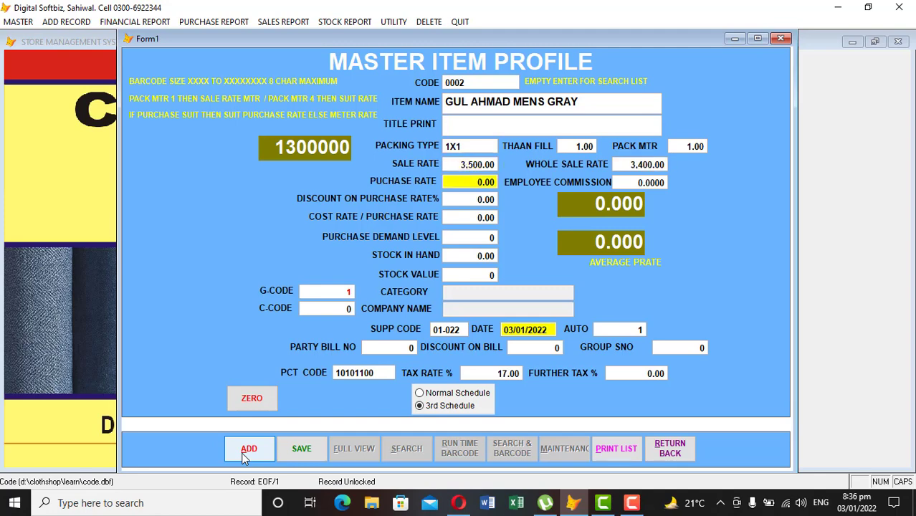
{"action": "type", "text": "3000"}
{"action": "key", "text": "Return"}
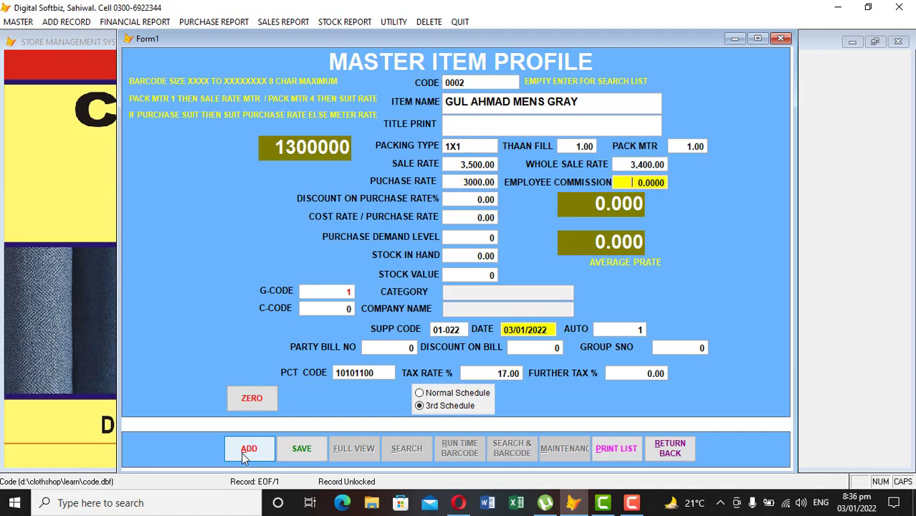
Step: Set the employee commission to 1, leaving the purchase discount at 0 and accepting the 3000 cost rate
{"action": "type", "text": "1"}
{"action": "key", "text": "Return"}
{"action": "key", "text": "Return"}
{"action": "key", "text": "Return"}
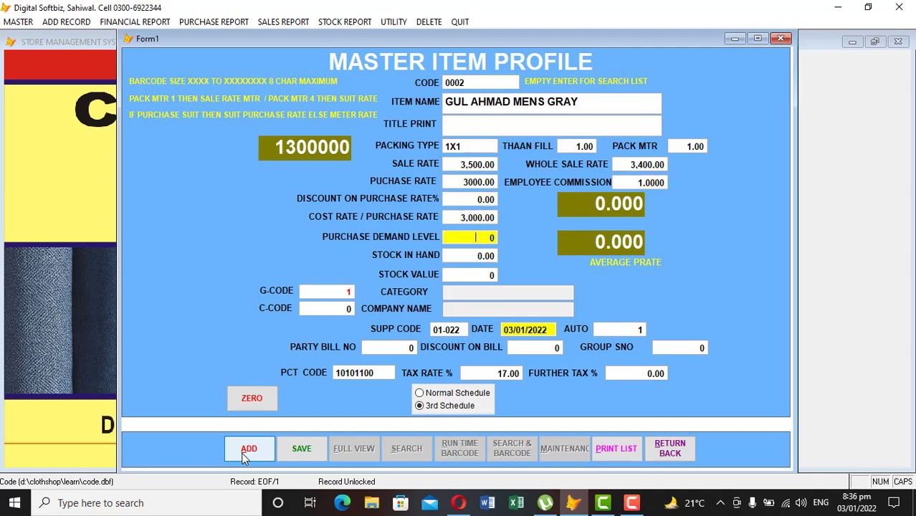
Step: Set the purchase demand level to 10 and the stock in hand to 50, accepting the calculated stock value
{"action": "type", "text": "10"}
{"action": "key", "text": "Return"}
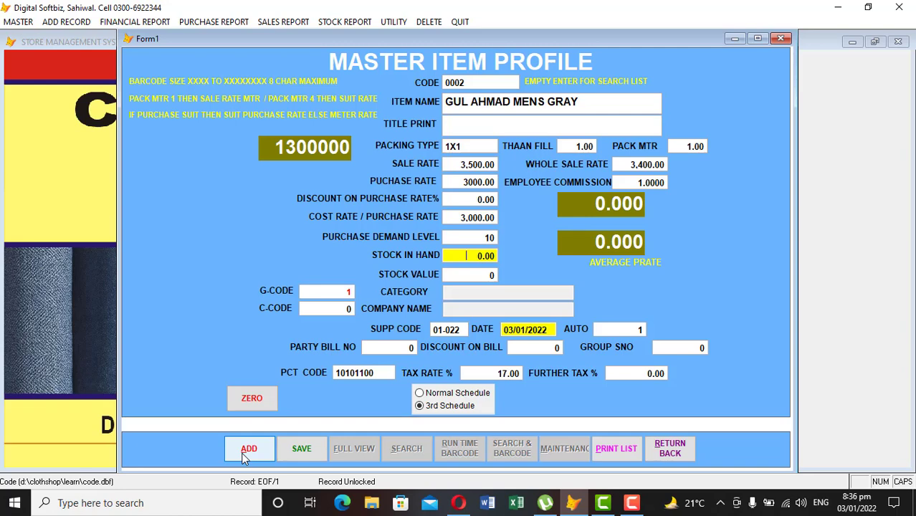
{"action": "type", "text": "50"}
{"action": "key", "text": "Return"}
{"action": "key", "text": "Return"}
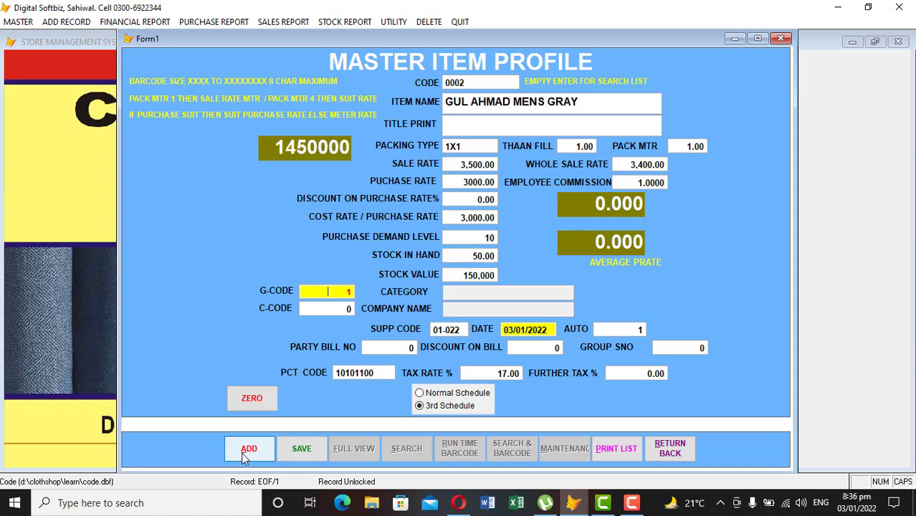
Step: Assign the item to the LAWN category with group code 1 and to CHAND CENTER with company code 1
{"action": "key", "text": "Return"}
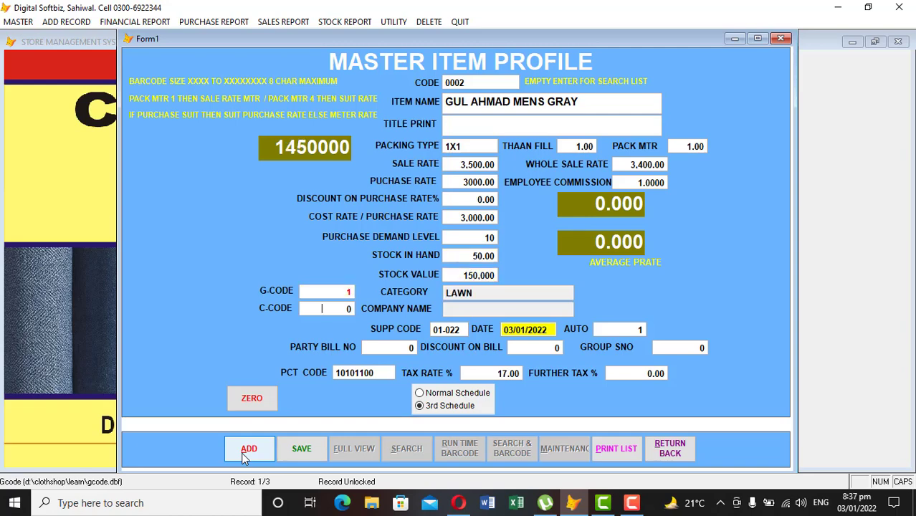
{"action": "key", "text": "Return"}
{"action": "key", "text": "Return"}
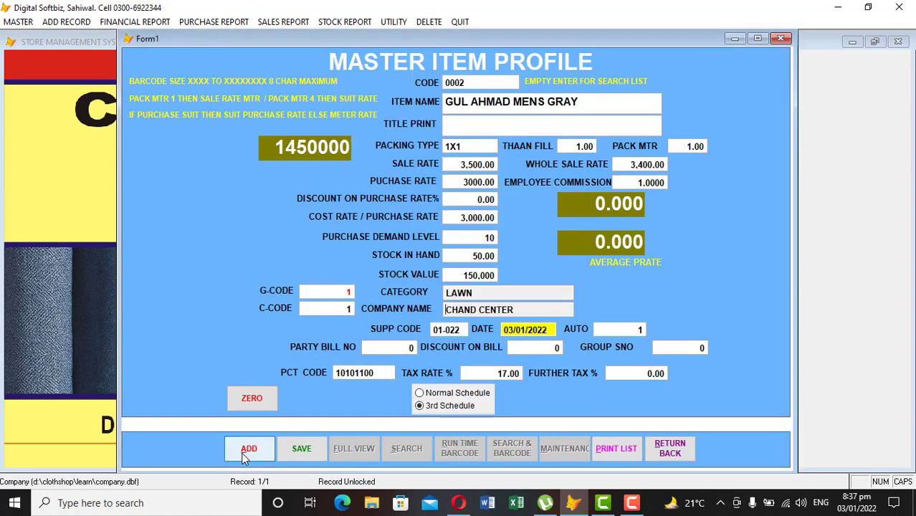
Step: Keep the default supplier, bill, PCT code and tax details, save GUL AHMAD MENS GRAY and close the item profile
{"action": "key", "text": "Return"}
{"action": "key", "text": "Return"}
{"action": "key", "text": "Return"}
{"action": "key", "text": "Return"}
{"action": "key", "text": "Return"}
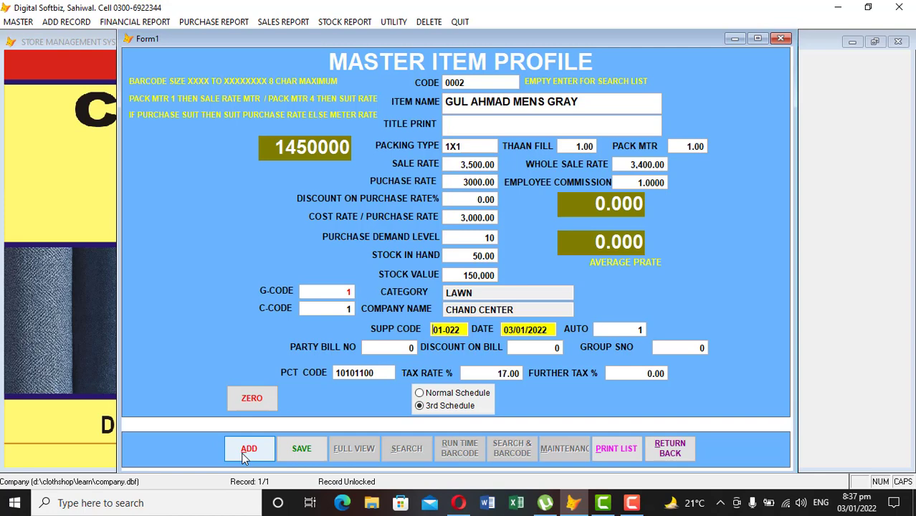
{"action": "key", "text": "Return"}
{"action": "key", "text": "Return"}
{"action": "key", "text": "Return"}
{"action": "key", "text": "Return"}
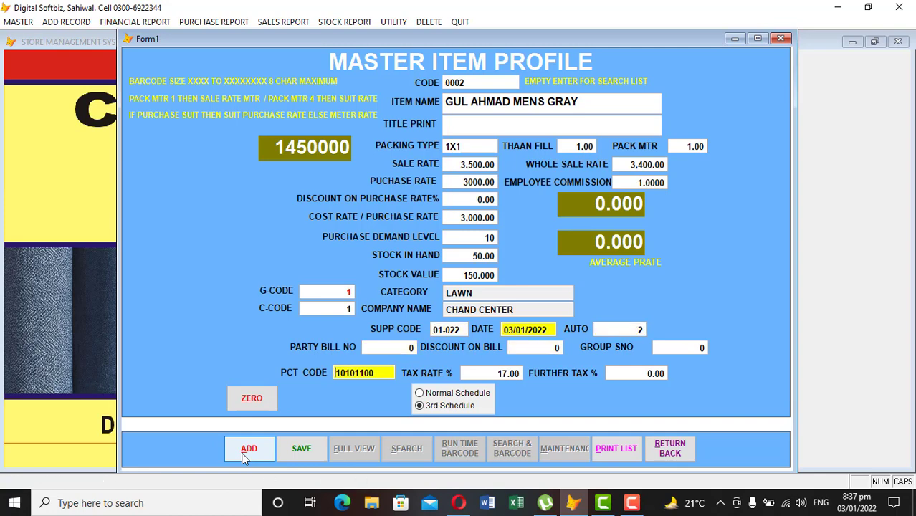
{"action": "key", "text": "Return"}
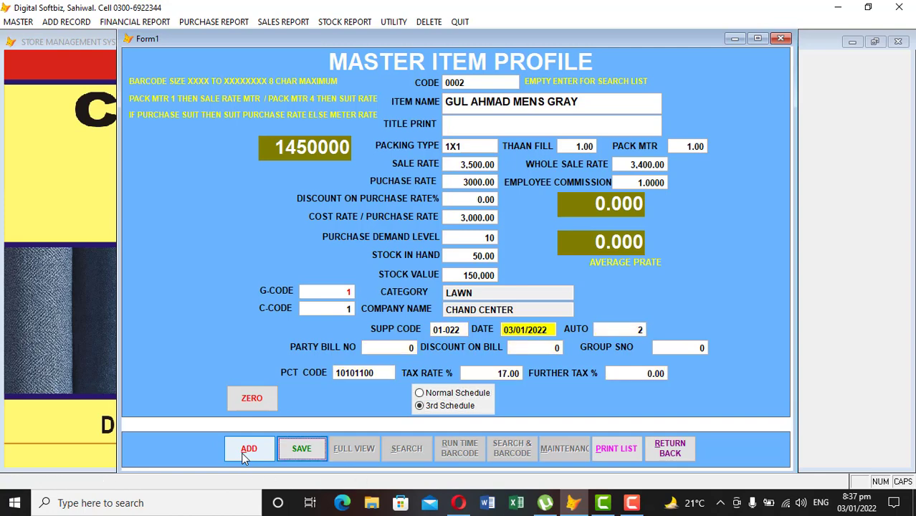
{"action": "key", "text": "Return"}
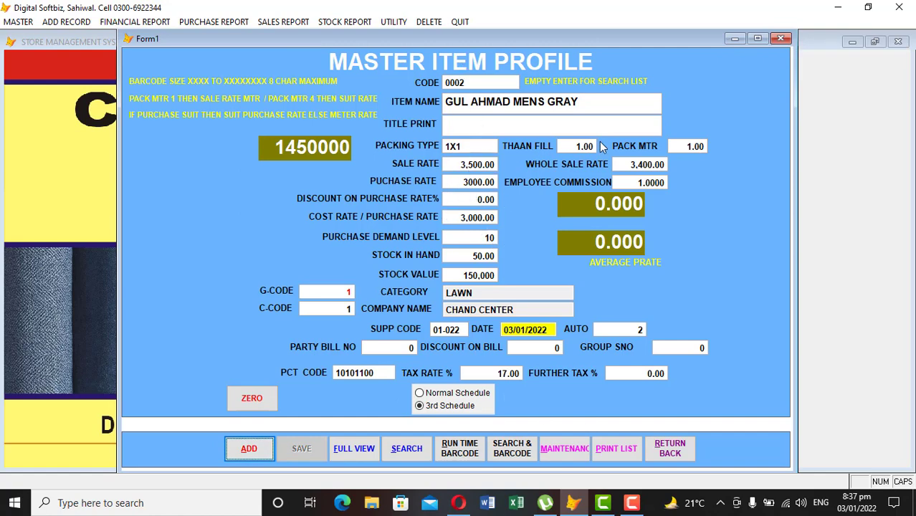
{"action": "left_click", "coordinate": [670, 447]}
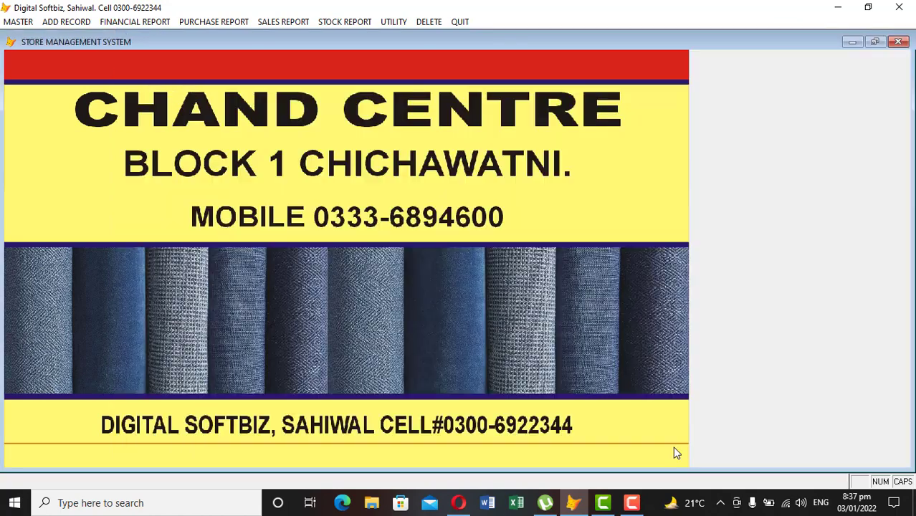
Step: View the stock in hand report to check both items' quantities, average rates and amounts, and close it
{"action": "left_click", "coordinate": [19, 22]}
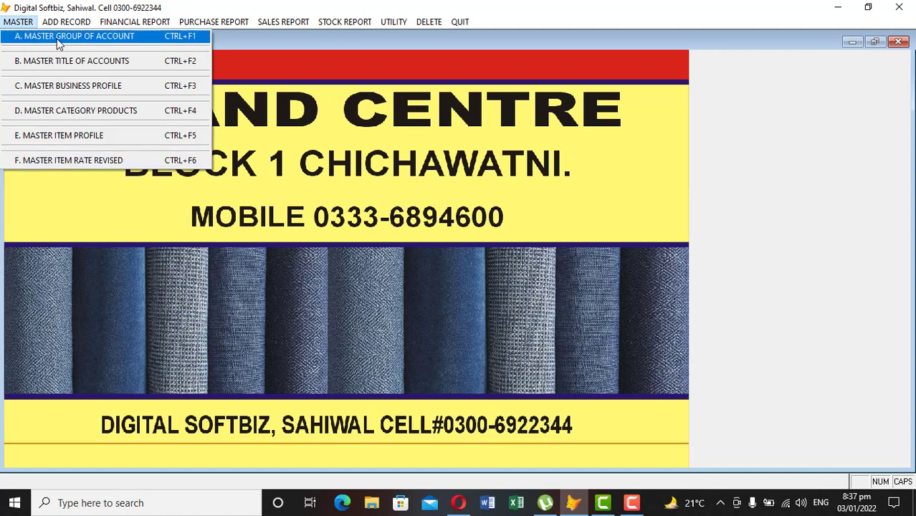
{"action": "mouse_move", "coordinate": [338, 24]}
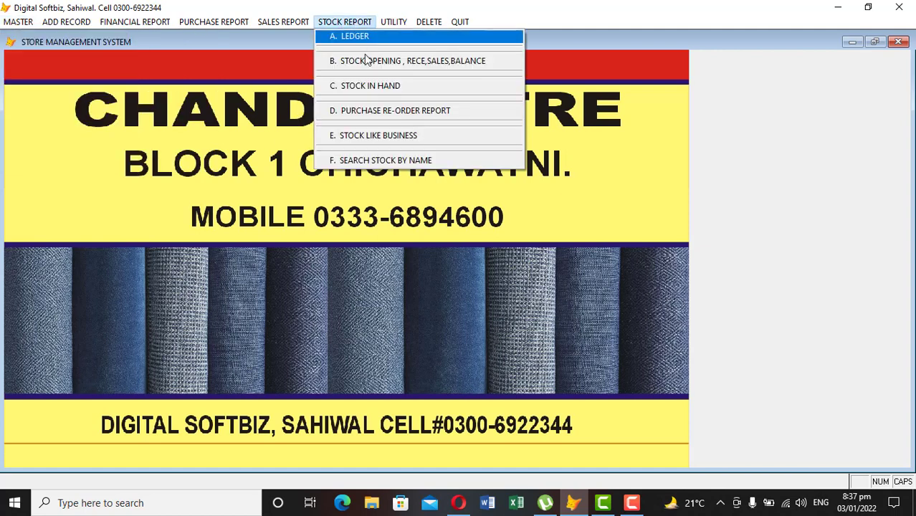
{"action": "left_click", "coordinate": [354, 89]}
{"action": "key", "text": "Return"}
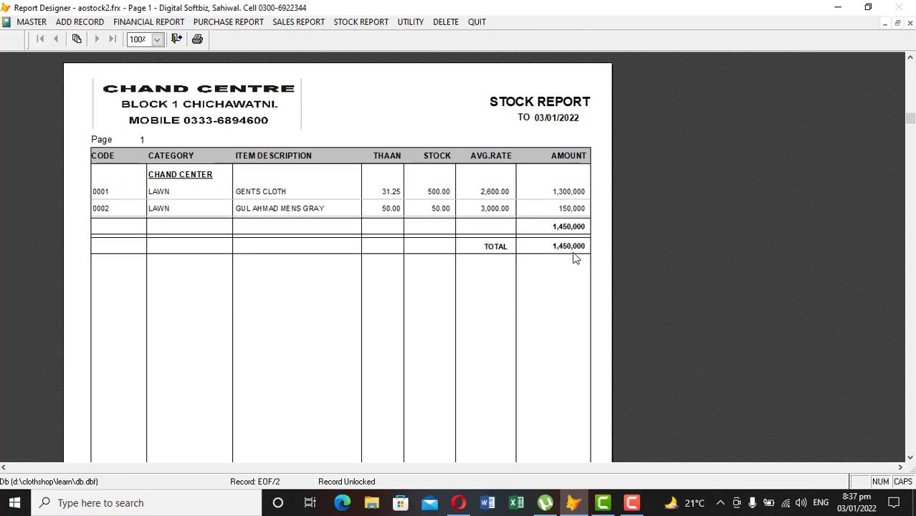
{"action": "key", "text": "Escape"}
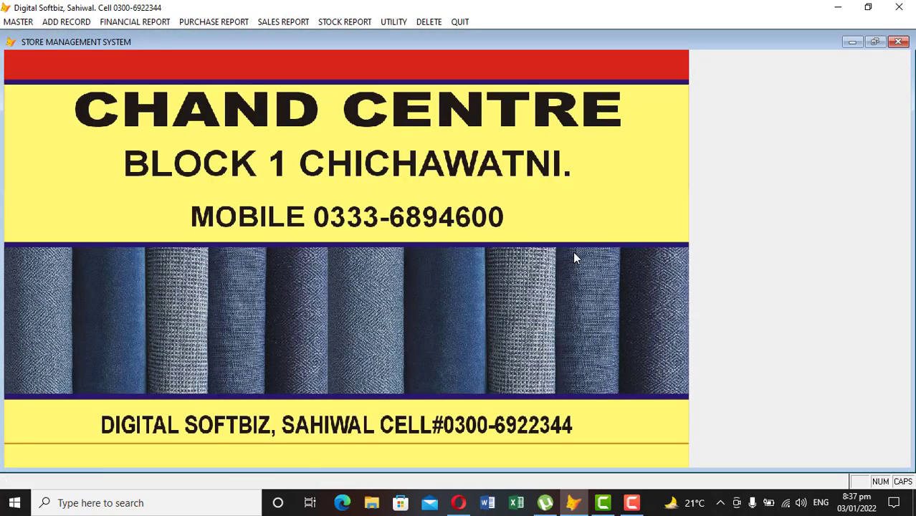
{"action": "left_click", "coordinate": [76, 23]}
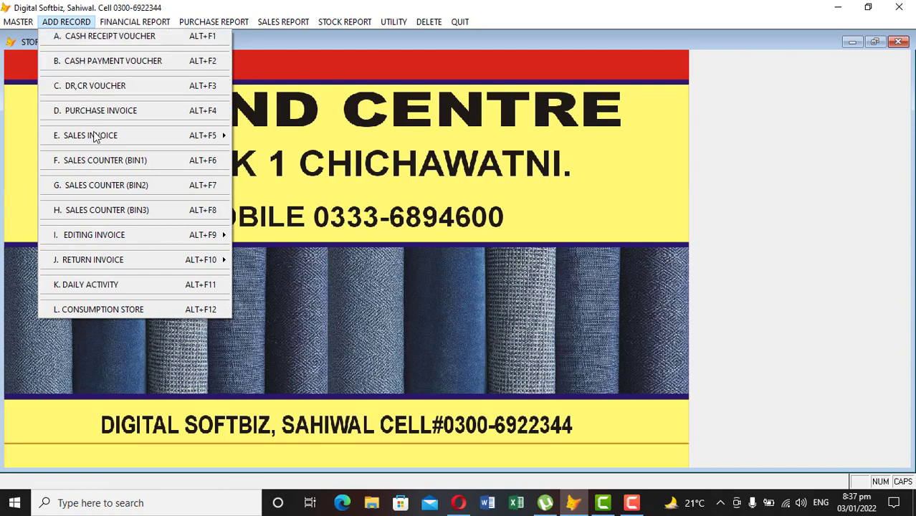
{"action": "mouse_move", "coordinate": [94, 136]}
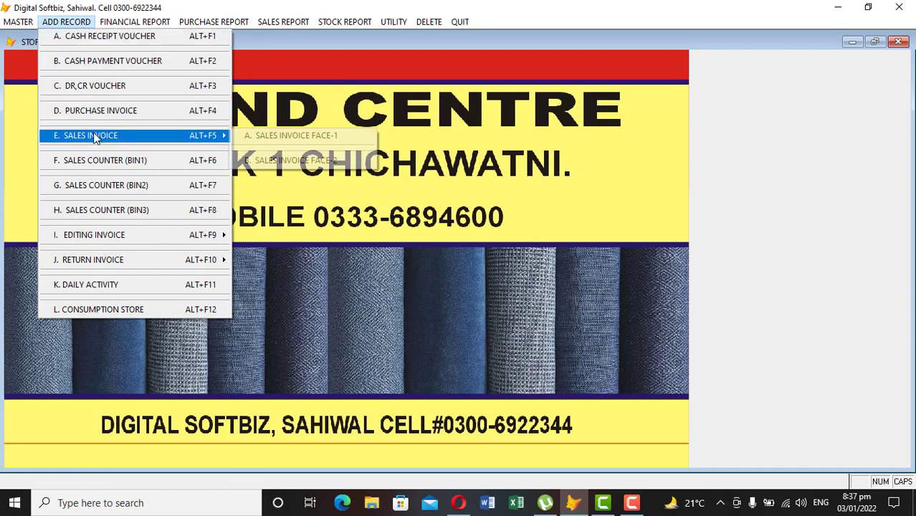
{"action": "left_click", "coordinate": [239, 138]}
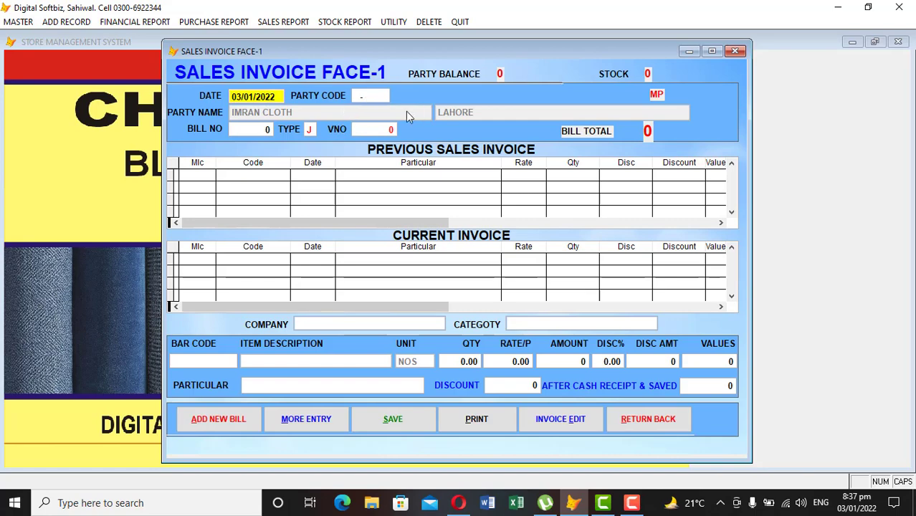
{"action": "left_click", "coordinate": [644, 420]}
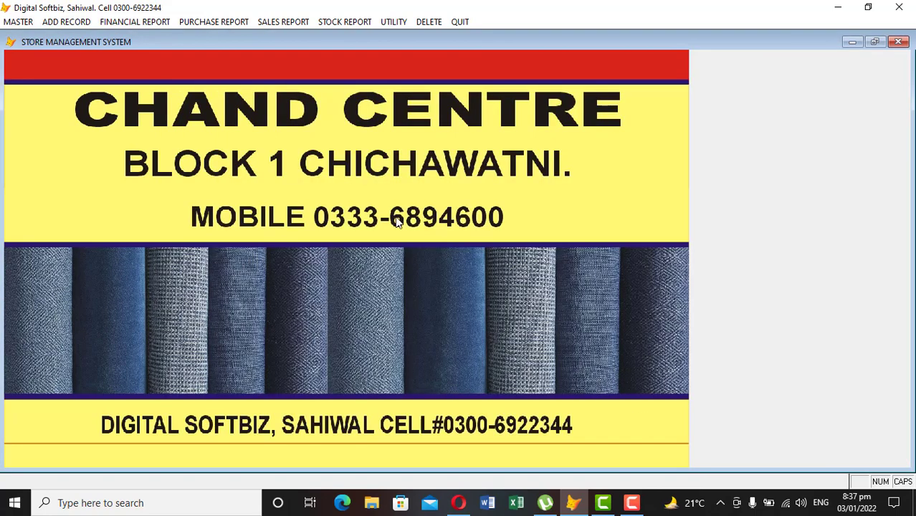
Step: Open the Sales Counter (BIN1) form, start a new bill and select the salesman from the account list
{"action": "left_click", "coordinate": [82, 23]}
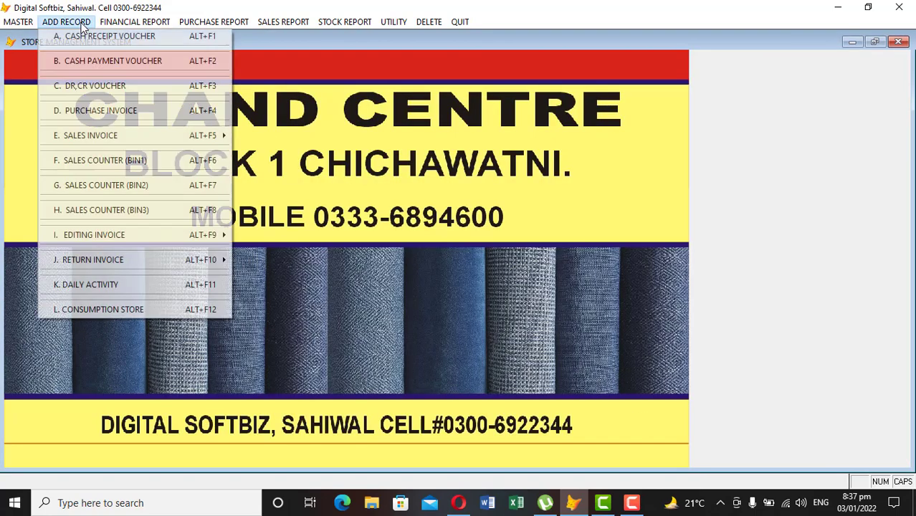
{"action": "left_click", "coordinate": [128, 160]}
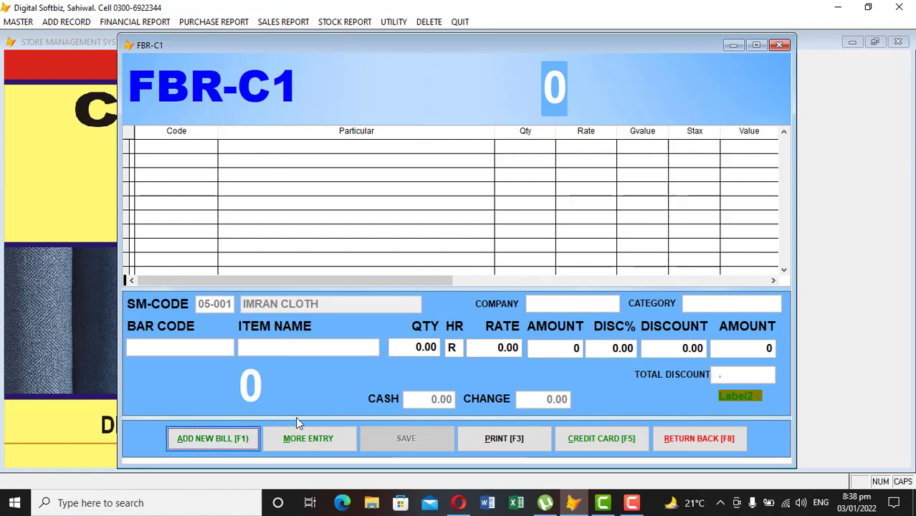
{"action": "left_click", "coordinate": [242, 444]}
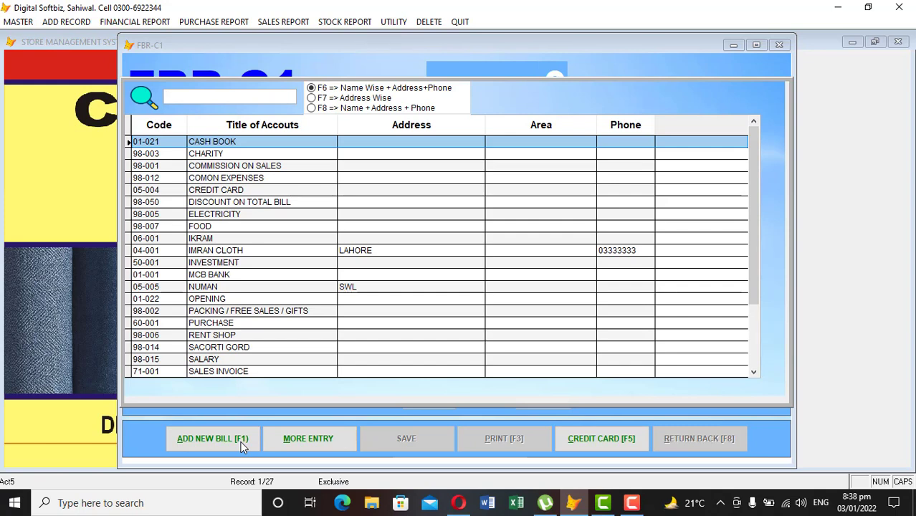
{"action": "type", "text": "ik"}
{"action": "key", "text": "Return"}
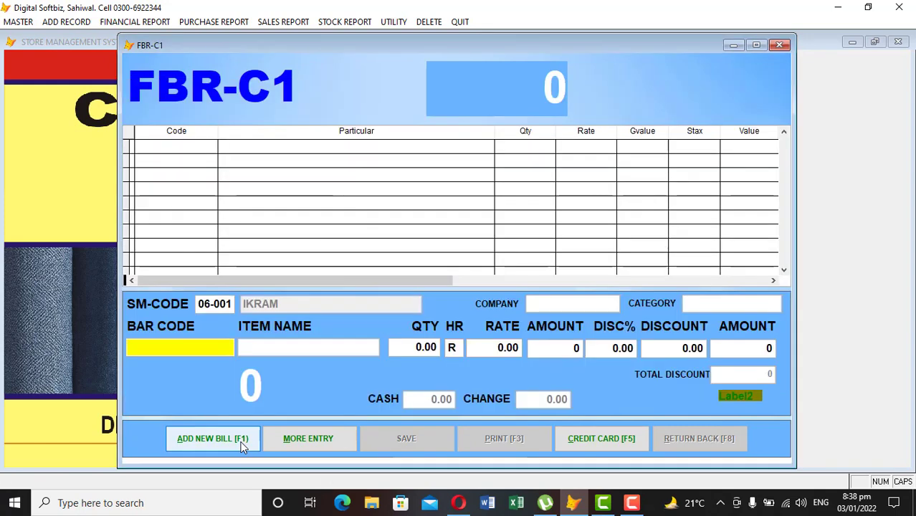
Step: Add GENTS CLOTH to the bill with an entered quantity of 1, rate 3000 and no discount, and save the line
{"action": "key", "text": "Return"}
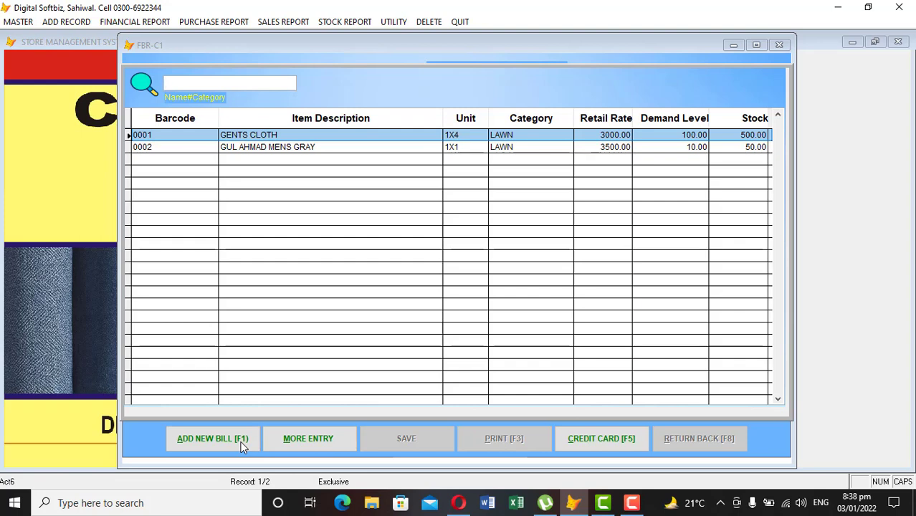
{"action": "key", "text": "Return"}
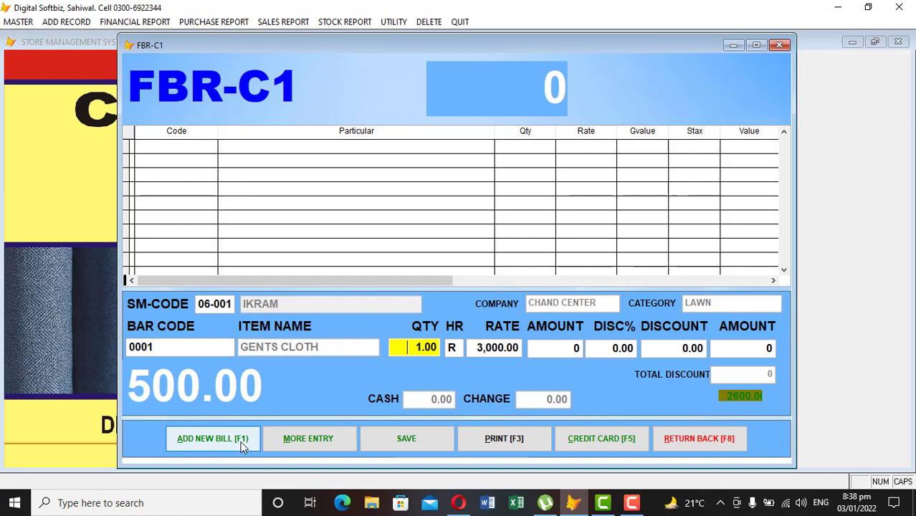
{"action": "key", "text": "Return"}
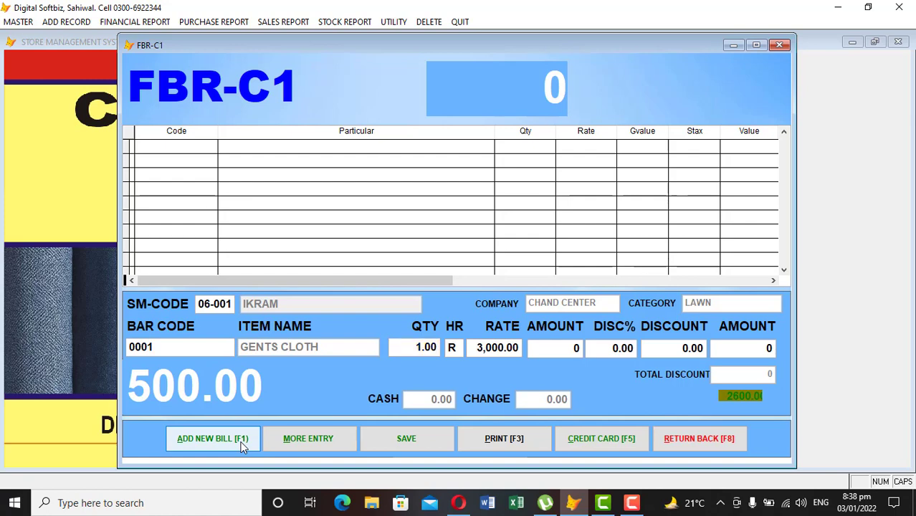
{"action": "key", "text": "Return"}
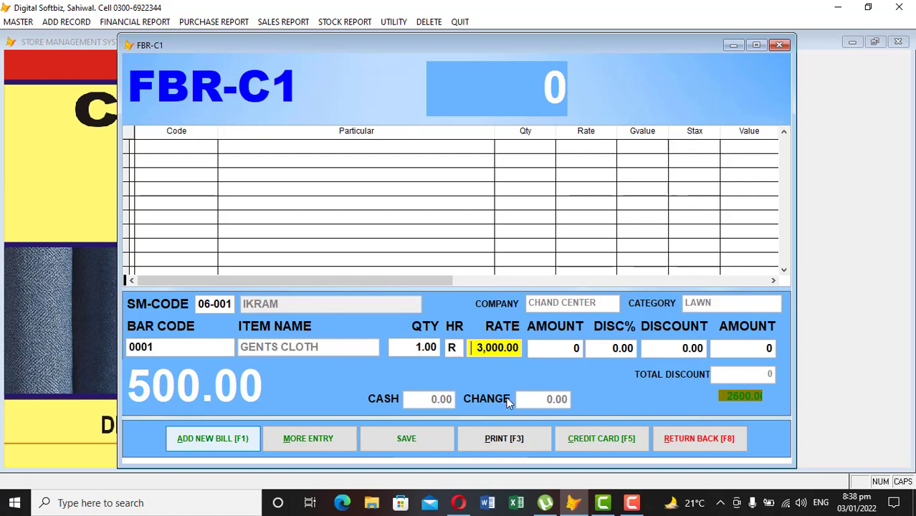
{"action": "key", "text": "Return"}
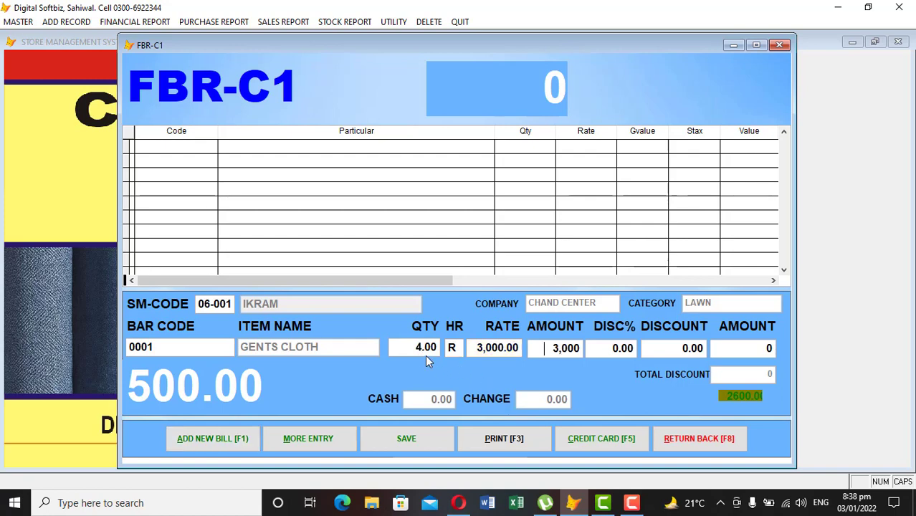
{"action": "key", "text": "Return"}
{"action": "key", "text": "Return"}
{"action": "key", "text": "Return"}
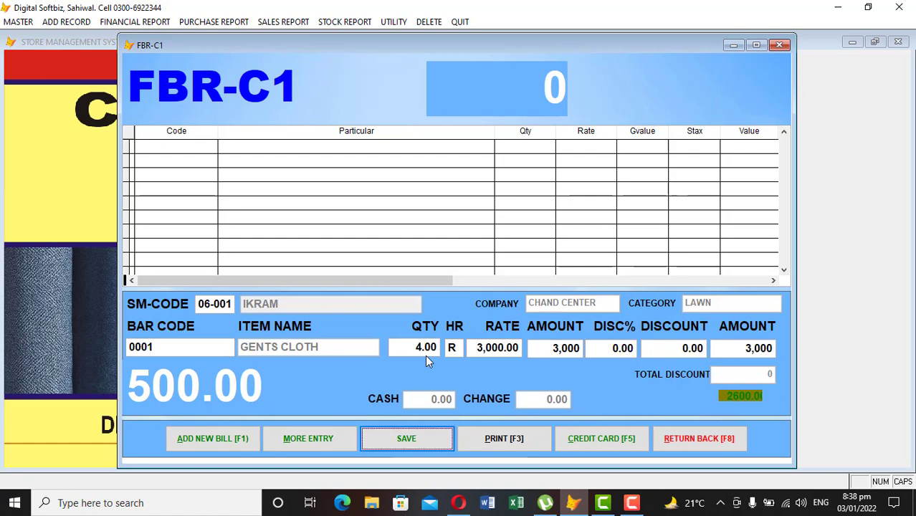
{"action": "key", "text": "Return"}
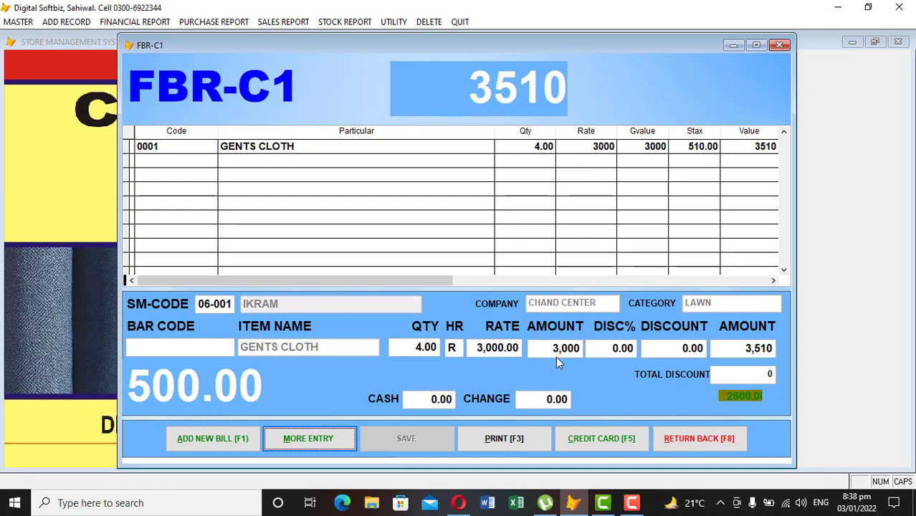
Step: Start another line on the same bill for GUL AHMAD MENS GRAY with a quantity of 2
{"action": "left_click", "coordinate": [327, 440]}
{"action": "key", "text": "Return"}
{"action": "key", "text": "Return"}
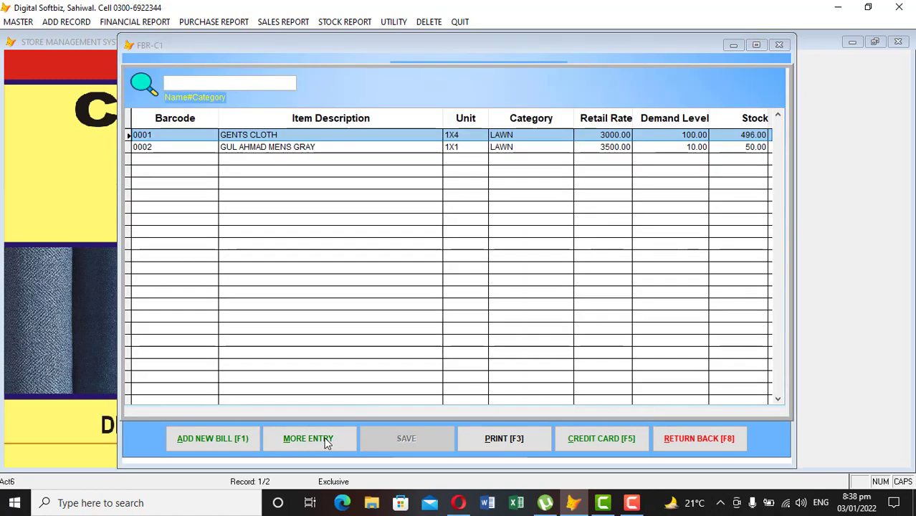
{"action": "key", "text": "Down"}
{"action": "key", "text": "Return"}
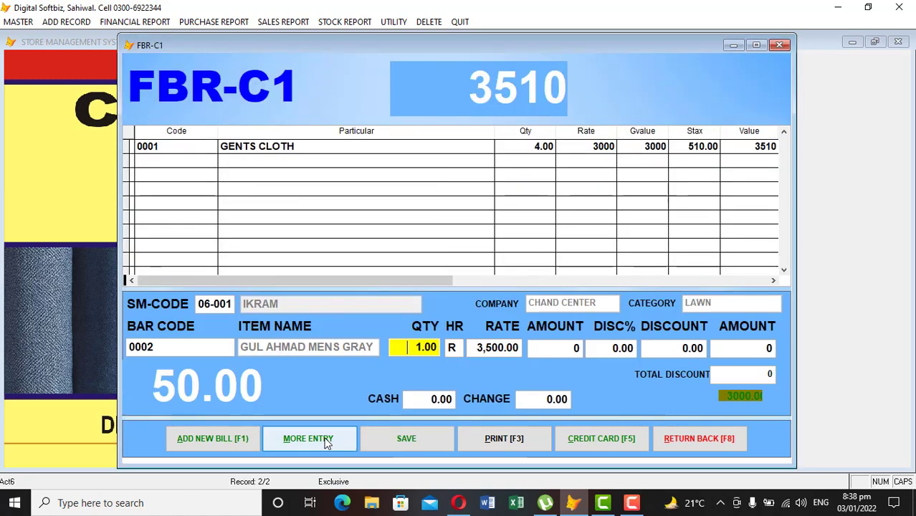
{"action": "type", "text": "2"}
{"action": "key", "text": "Return"}
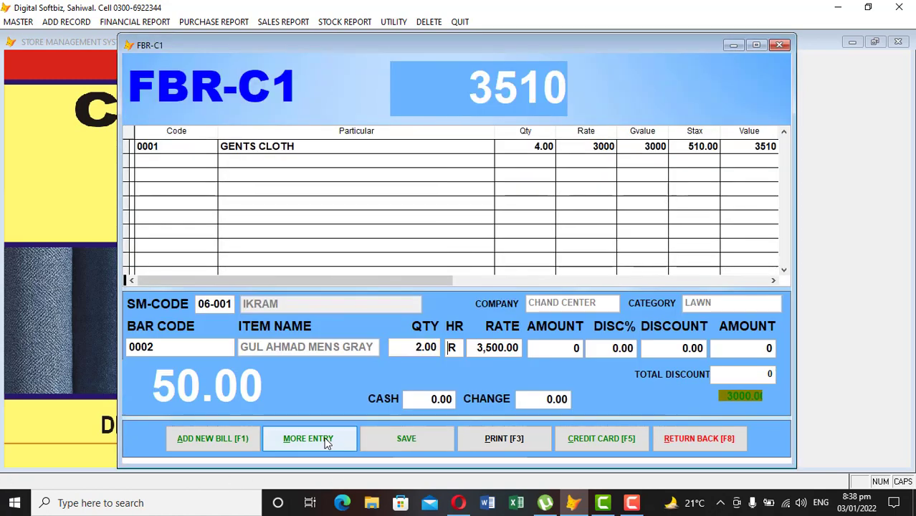
Step: Accept the 3500 rate with no discount for GUL AHMAD MENS GRAY and save the line
{"action": "key", "text": "Return"}
{"action": "key", "text": "Return"}
{"action": "key", "text": "Return"}
{"action": "key", "text": "Return"}
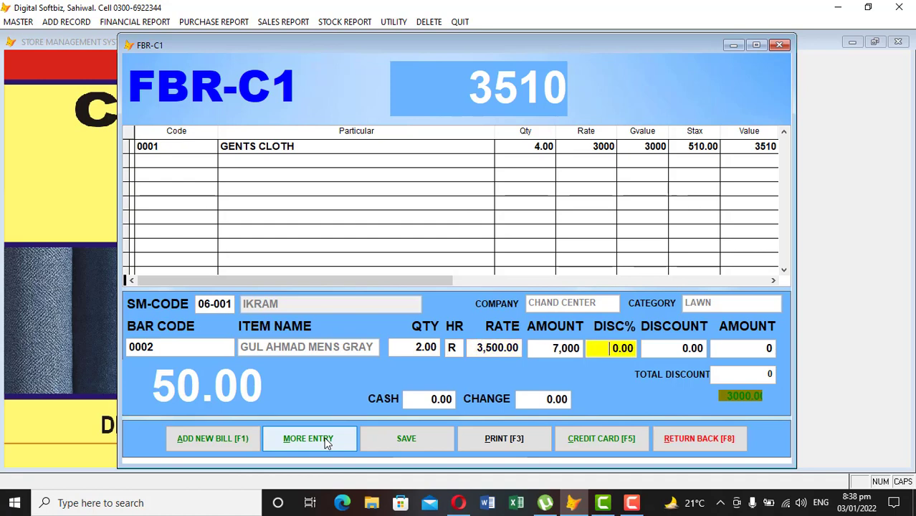
{"action": "key", "text": "Return"}
{"action": "key", "text": "Return"}
{"action": "key", "text": "Return"}
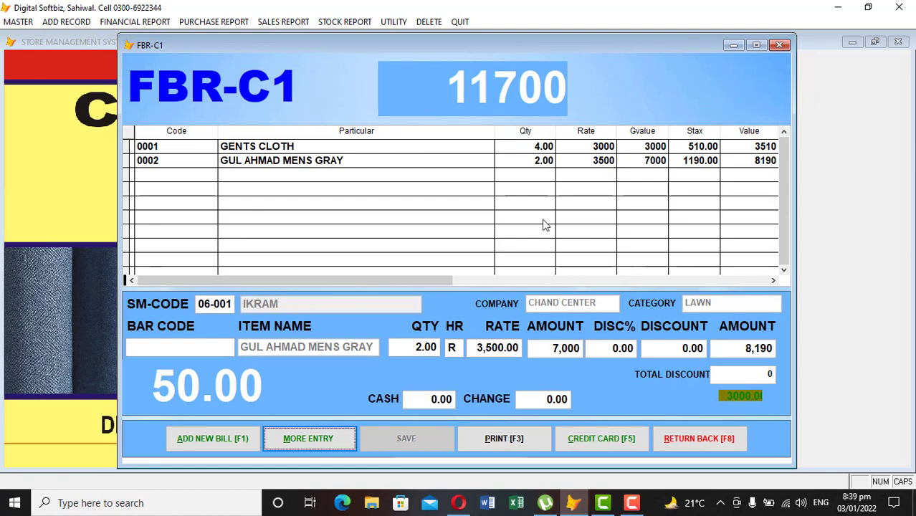
Step: Finish the bill for printing and record 15,000 as the cash received in the cash register
{"action": "left_click", "coordinate": [505, 438]}
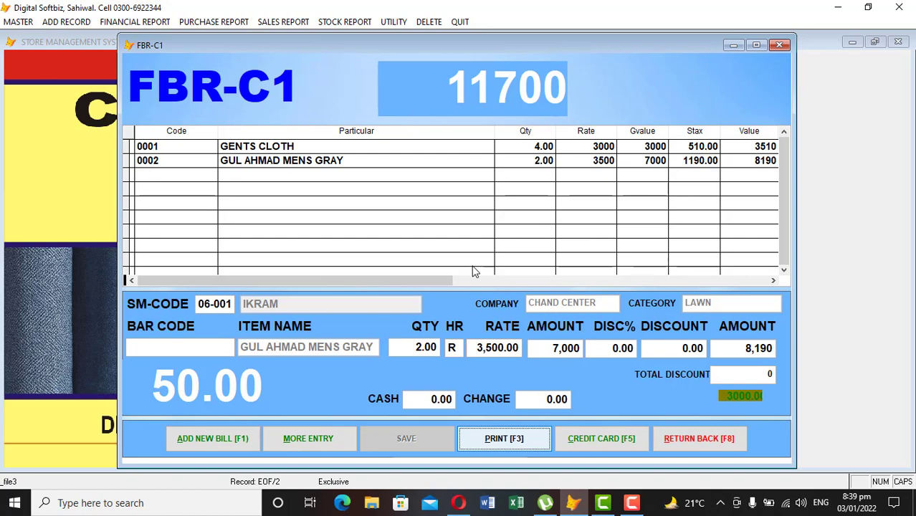
{"action": "key", "text": "Return"}
{"action": "key", "text": "Return"}
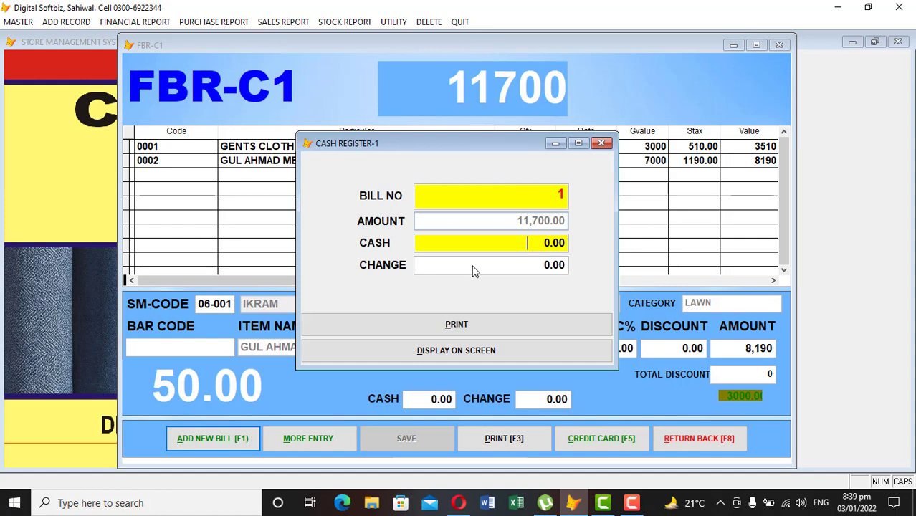
{"action": "key", "text": "Return"}
{"action": "key", "text": "shift+Tab"}
{"action": "type", "text": "15,000"}
{"action": "key", "text": "Return"}
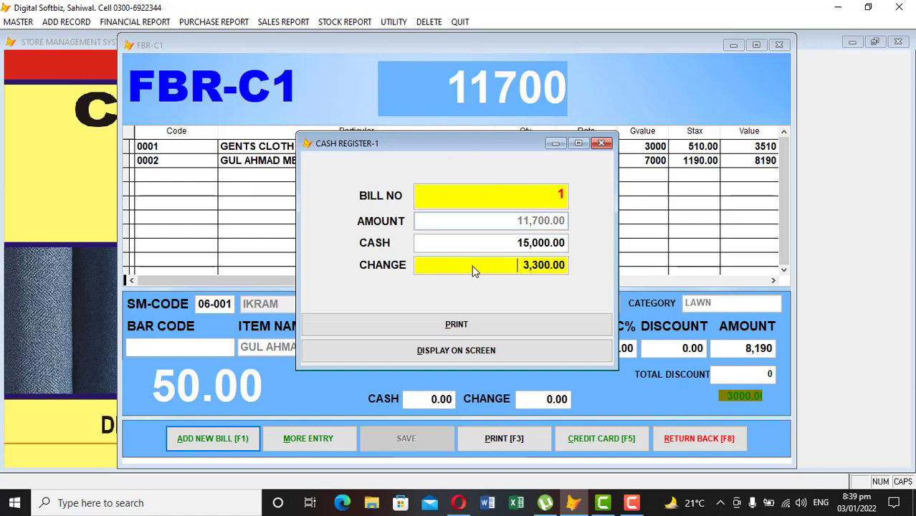
{"action": "key", "text": "Return"}
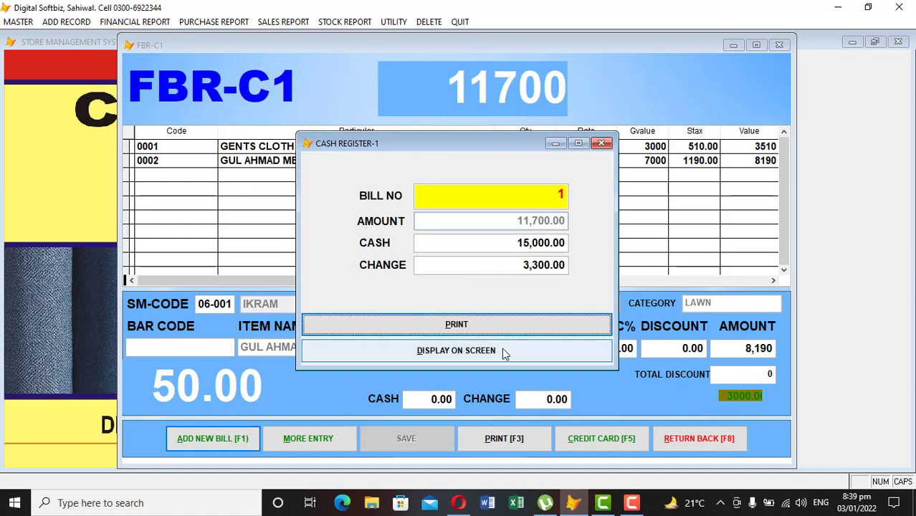
Step: Display the sales tax invoice on screen, examine its totals and FBR section, and close both the preview and the sales counter form
{"action": "left_click", "coordinate": [476, 353]}
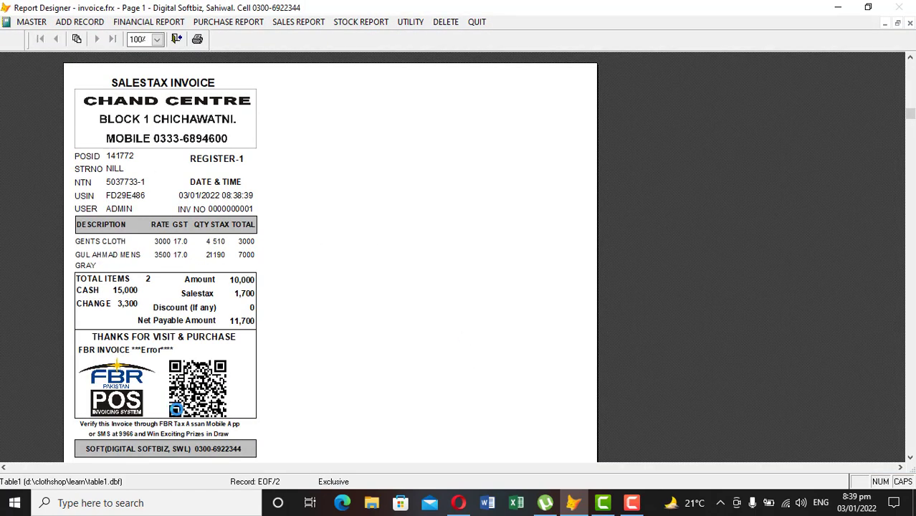
{"action": "left_click", "coordinate": [176, 407]}
{"action": "left_click", "coordinate": [333, 284]}
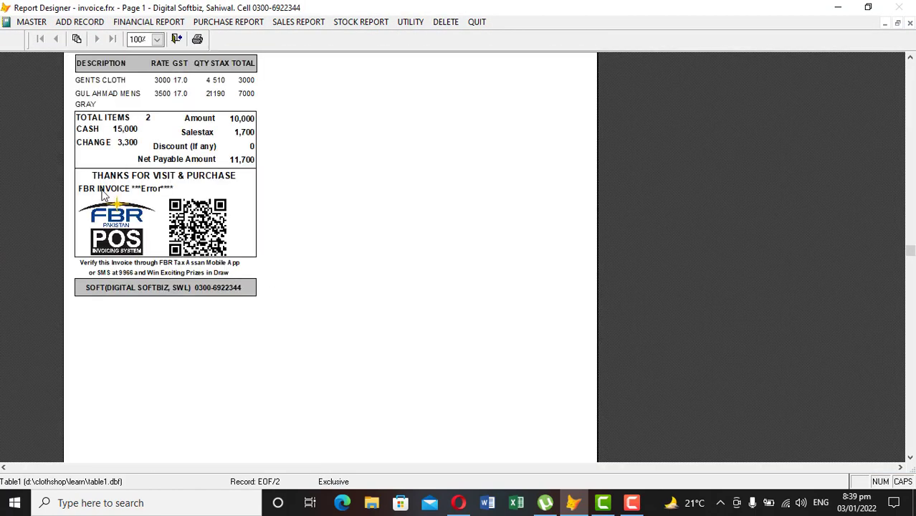
{"action": "left_click", "coordinate": [174, 195]}
{"action": "left_click", "coordinate": [312, 156]}
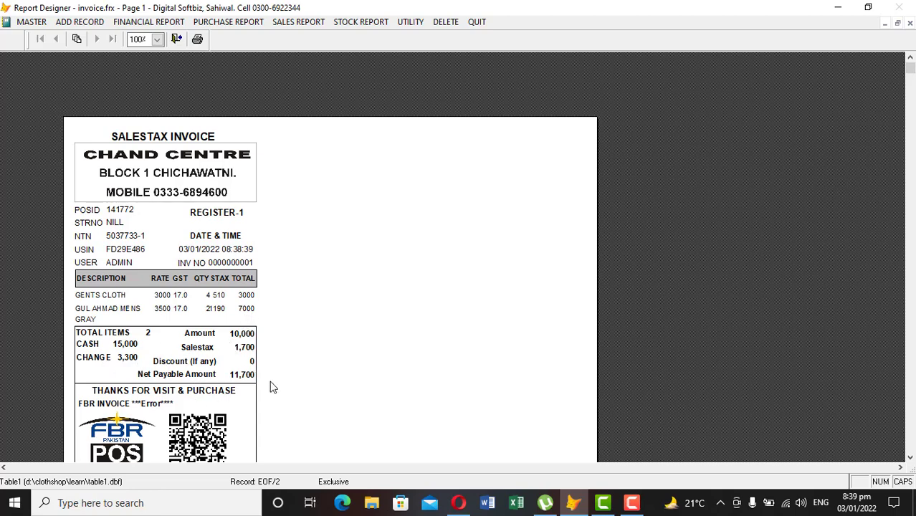
{"action": "key", "text": "Escape"}
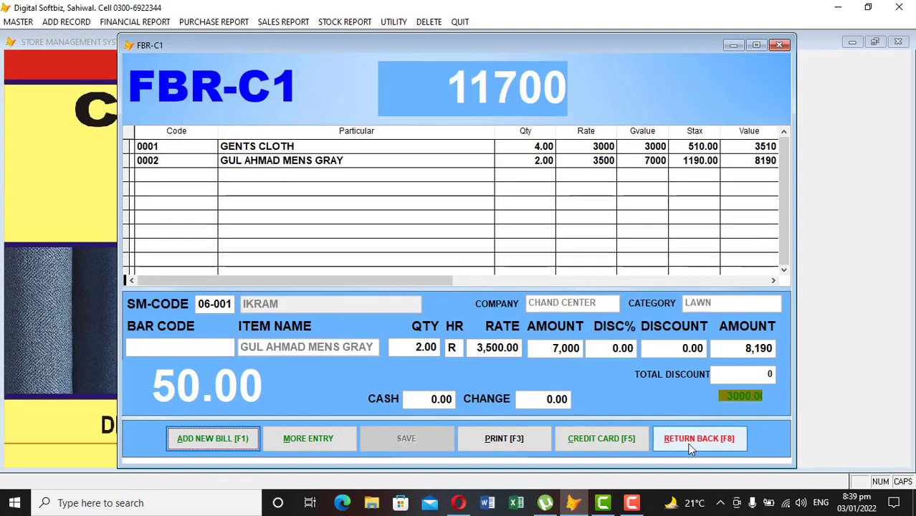
{"action": "left_click", "coordinate": [690, 448]}
{"action": "left_click", "coordinate": [83, 22]}
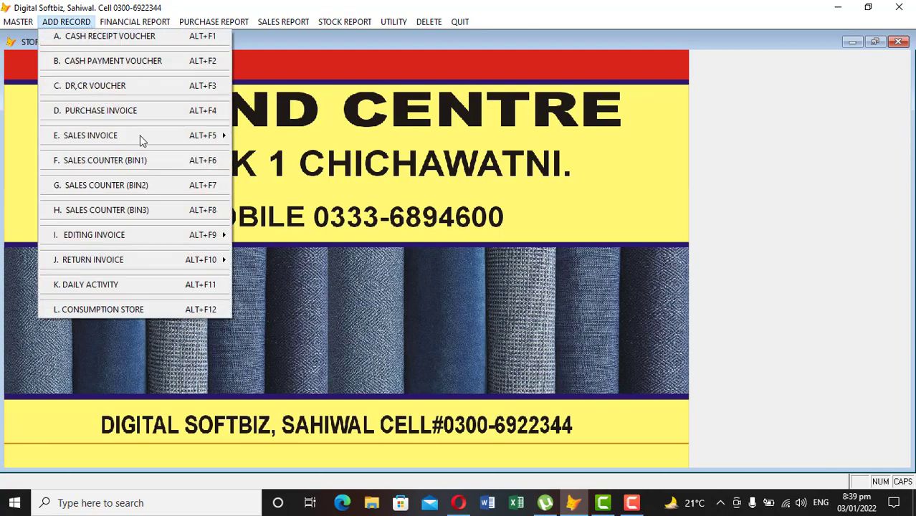
{"action": "left_click", "coordinate": [138, 159]}
{"action": "left_click", "coordinate": [700, 437]}
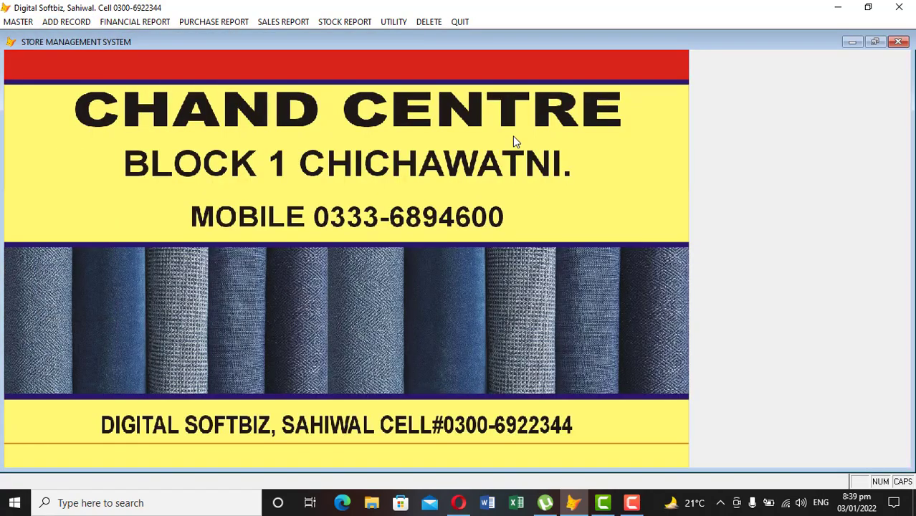
Step: Transfer the sales data of all counter bins to the main program
{"action": "left_click", "coordinate": [393, 21]}
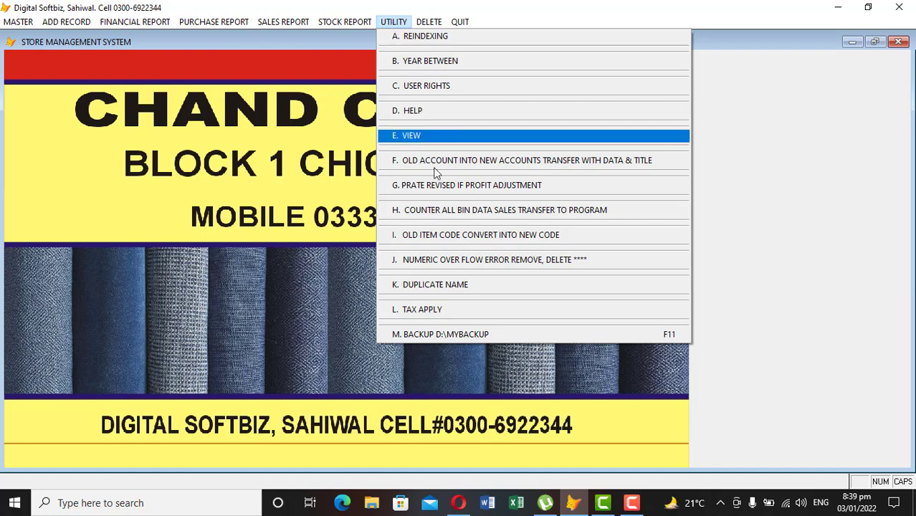
{"action": "left_click", "coordinate": [498, 209]}
{"action": "left_click", "coordinate": [470, 297]}
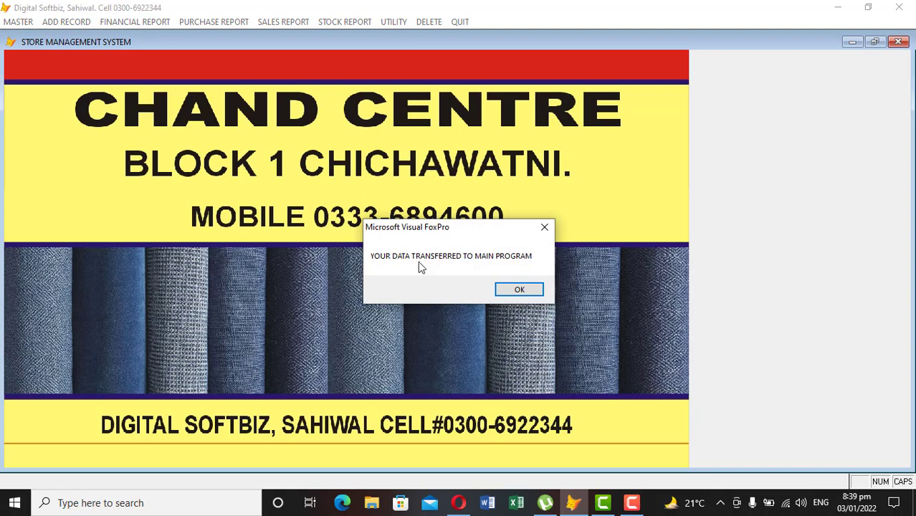
{"action": "left_click", "coordinate": [515, 295]}
Step: Preview the ledger of WALKING CUSTOMER-1 from 25/05/2016 to 03/01/2022, examine its balance and close the report
{"action": "left_click", "coordinate": [129, 24]}
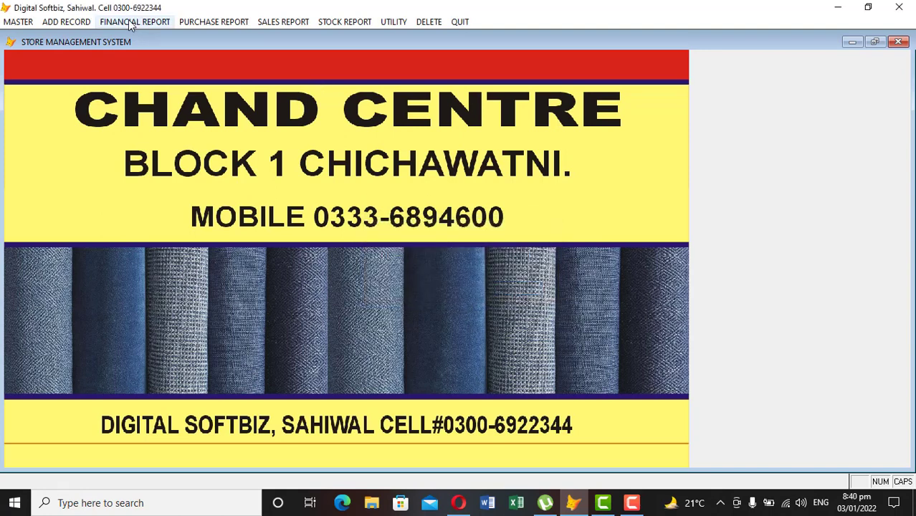
{"action": "left_click", "coordinate": [136, 36]}
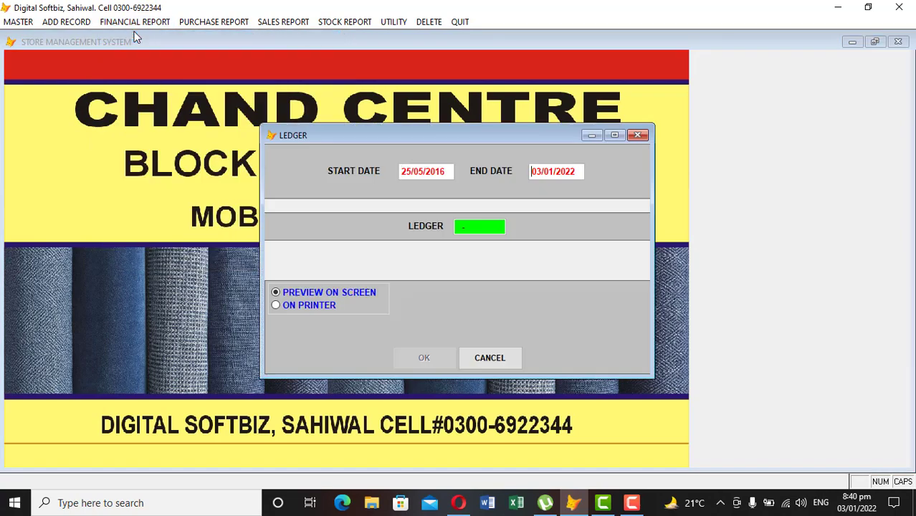
{"action": "key", "text": "Return"}
{"action": "type", "text": "WAL"}
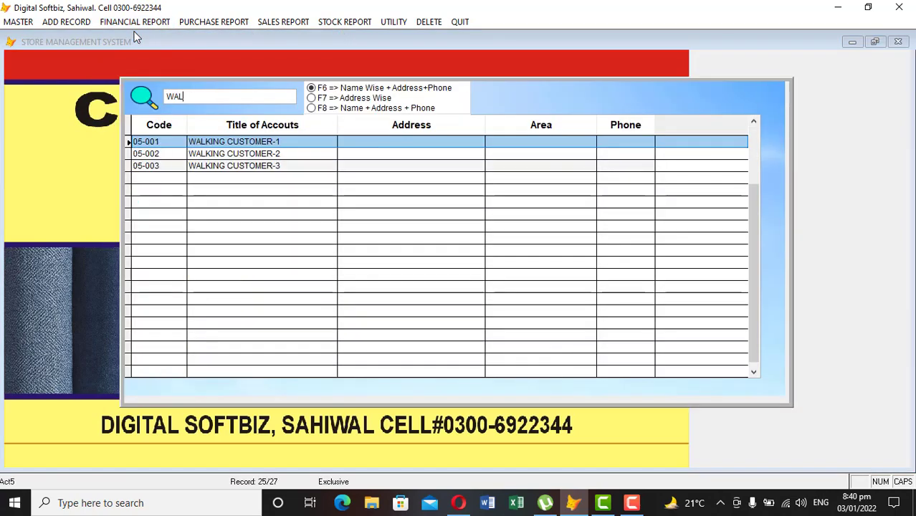
{"action": "key", "text": "Return"}
{"action": "key", "text": "Return"}
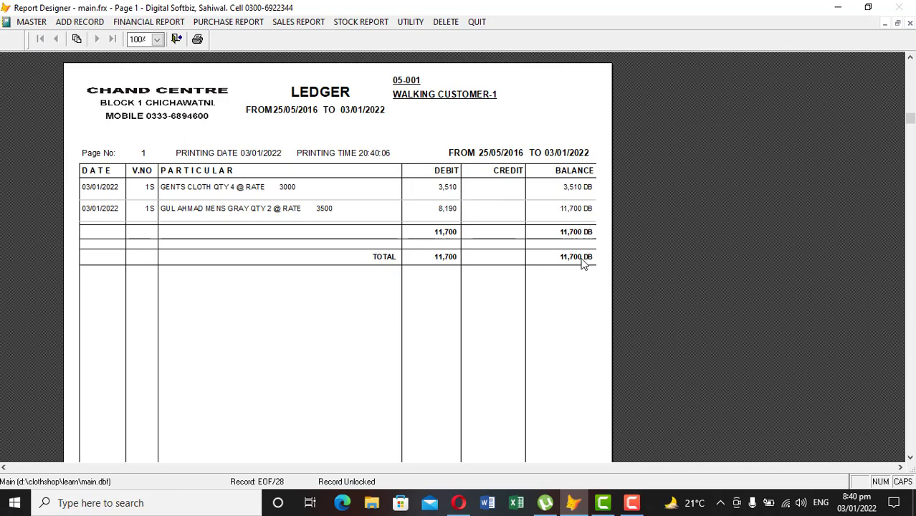
{"action": "key", "text": "Escape"}
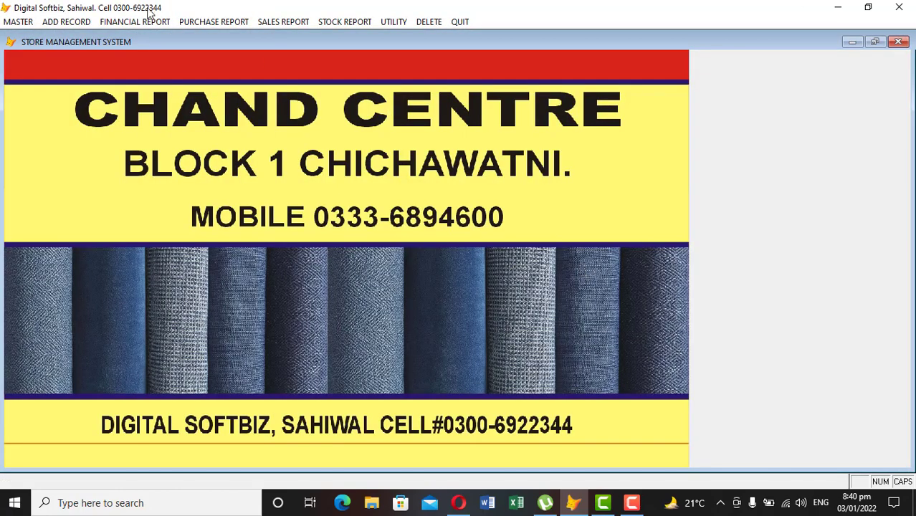
Step: Start a cash receipt voucher of type R dated 03/01/2022 and choose WALKING CUSTOMER-1 as the credited account
{"action": "left_click", "coordinate": [66, 22]}
{"action": "left_click", "coordinate": [89, 33]}
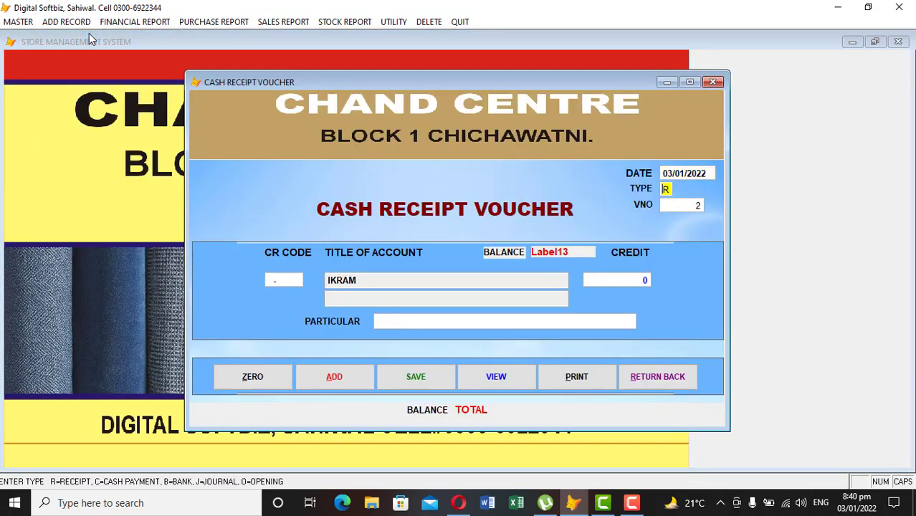
{"action": "key", "text": "Return"}
{"action": "type", "text": "WAL"}
{"action": "key", "text": "Return"}
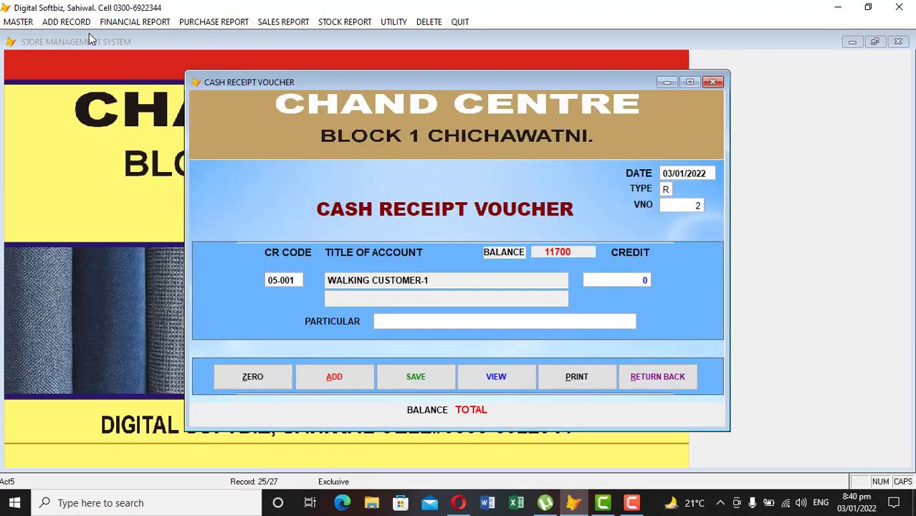
Step: Enter a credit of 11,700 with the particular CASH SALE, save the receipt voucher and leave the form
{"action": "key", "text": "Return"}
{"action": "key", "text": "Return"}
{"action": "type", "text": "11.700"}
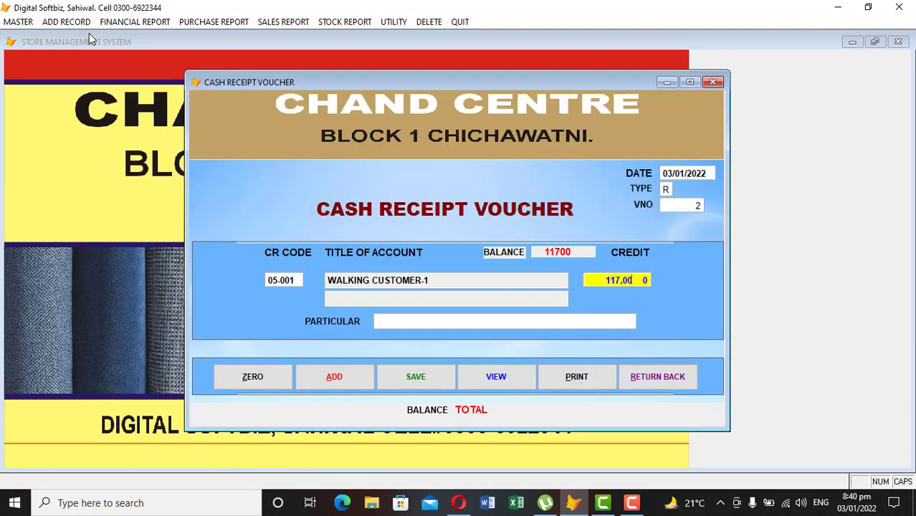
{"action": "key", "text": "Return"}
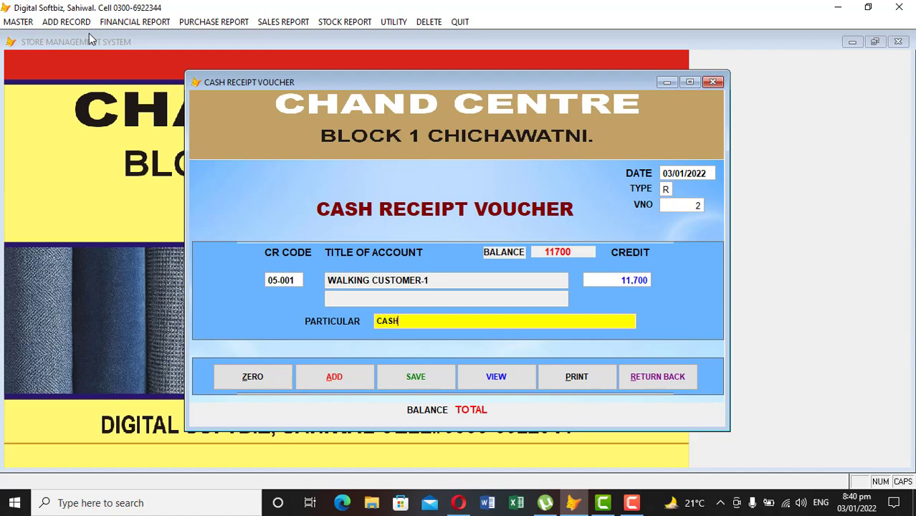
{"action": "key", "text": "Return"}
{"action": "key", "text": "Return"}
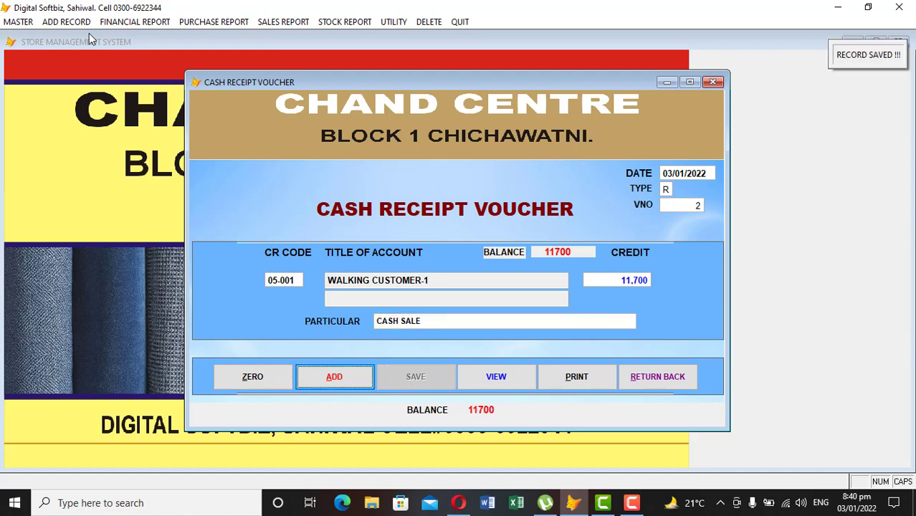
{"action": "left_click", "coordinate": [643, 379]}
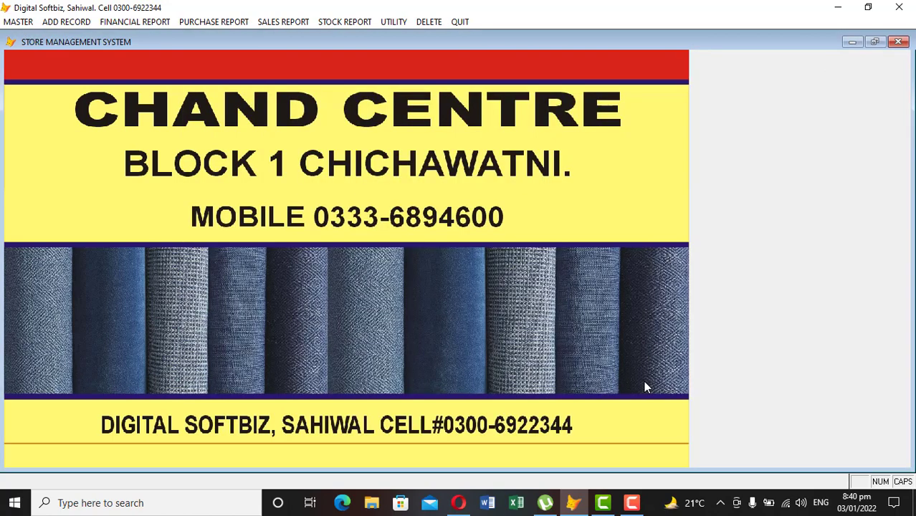
Step: Preview the cash book for 03/01/2022, examine the receipts and cash balance, and close the report
{"action": "left_click", "coordinate": [135, 21]}
{"action": "left_click", "coordinate": [167, 131]}
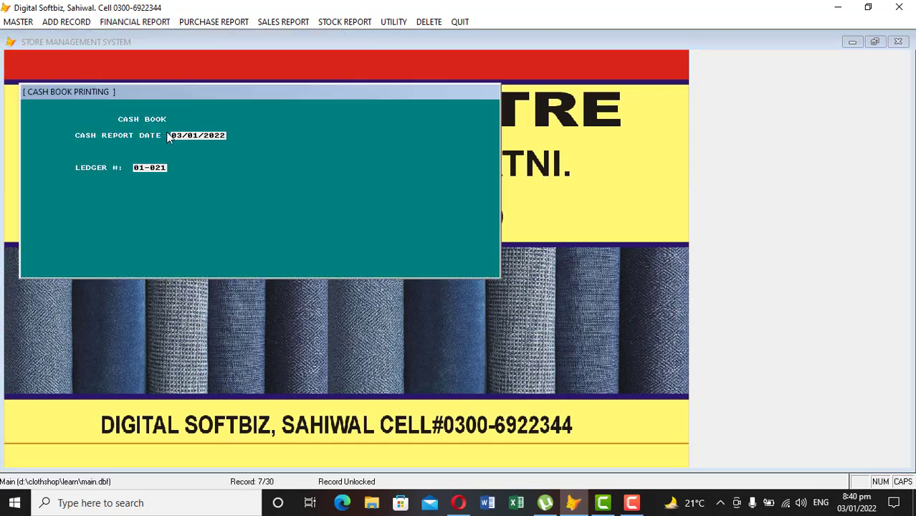
{"action": "key", "text": "Return"}
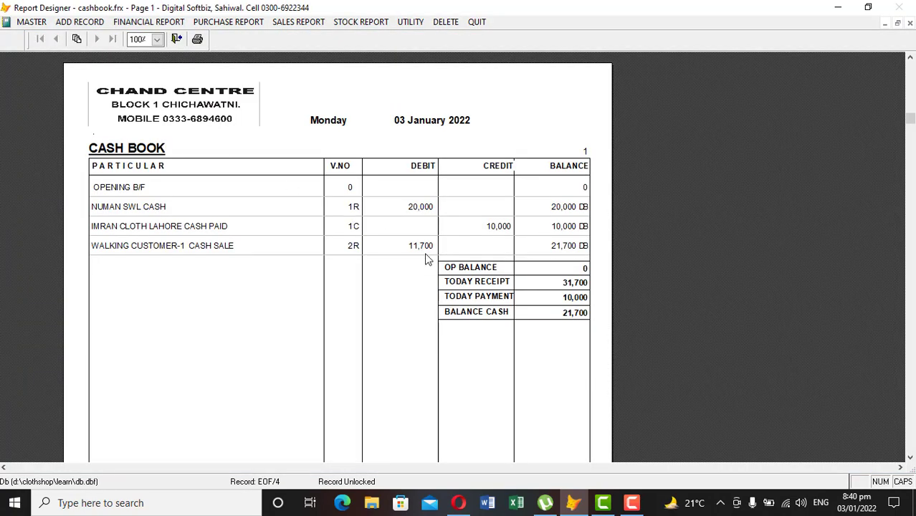
{"action": "key", "text": "Escape"}
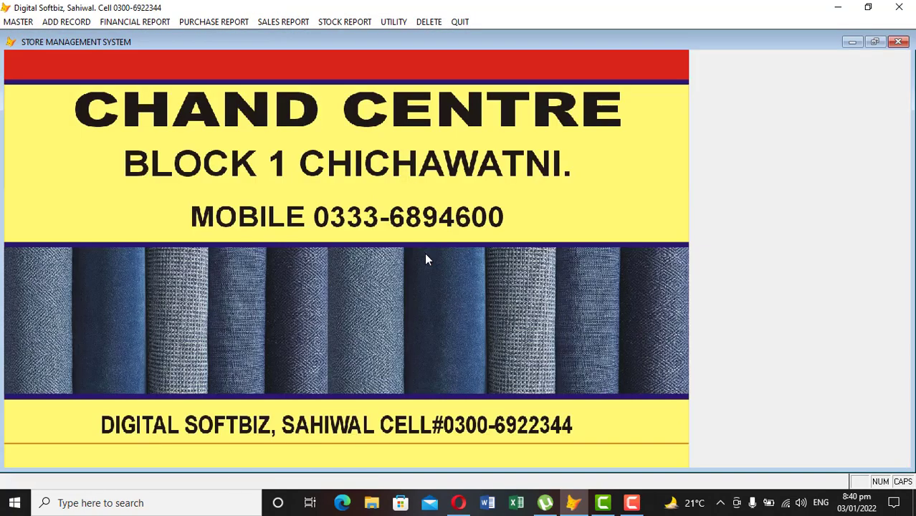
Step: Preview the daily sales report with both start and end date at 03/01/2022, examine the totals and close it
{"action": "left_click", "coordinate": [285, 20]}
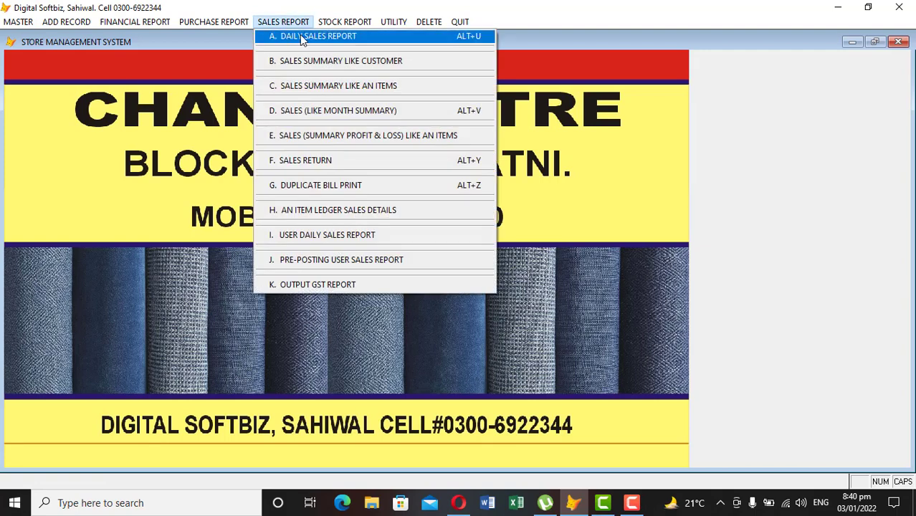
{"action": "left_click", "coordinate": [310, 37]}
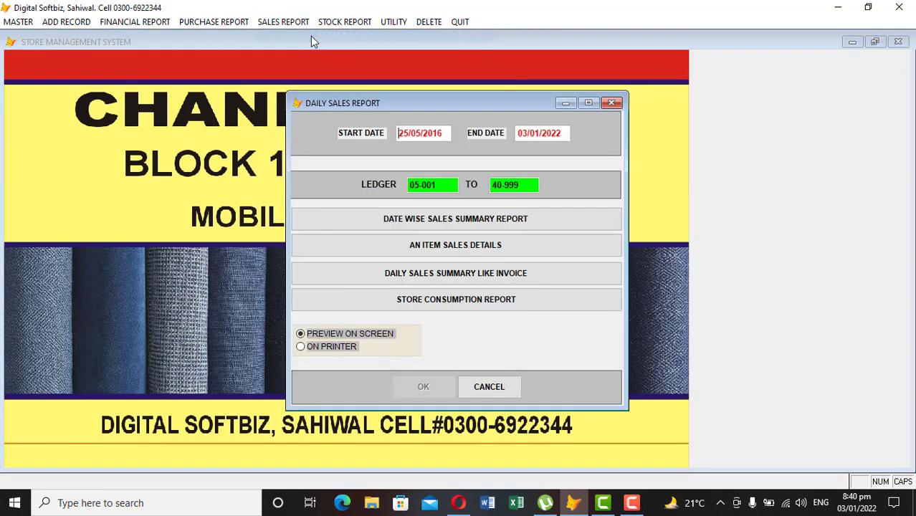
{"action": "type", "text": "0301"}
{"action": "key", "text": "Return"}
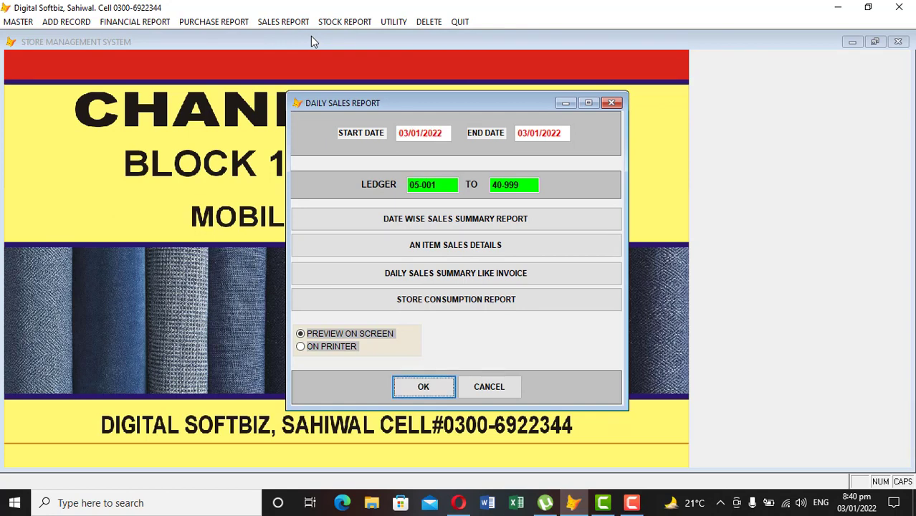
{"action": "key", "text": "Return"}
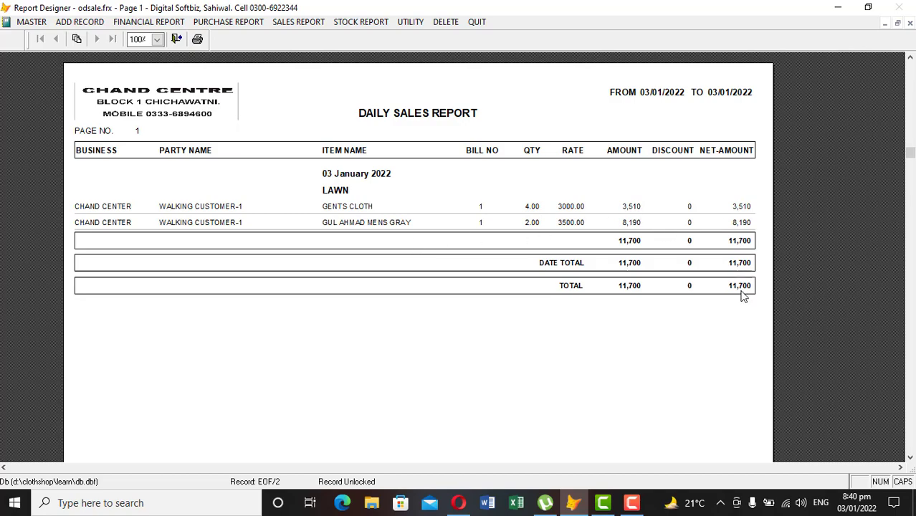
{"action": "key", "text": "Escape"}
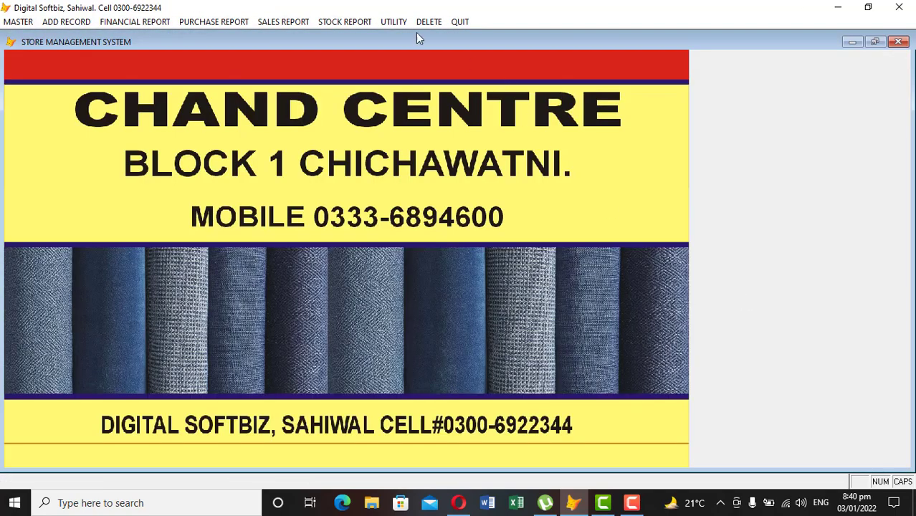
Step: Preview the FBR daily sales tax report of the output GST register from 03/01/2022 to 31/12/2022, then close the preview
{"action": "left_click", "coordinate": [305, 22]}
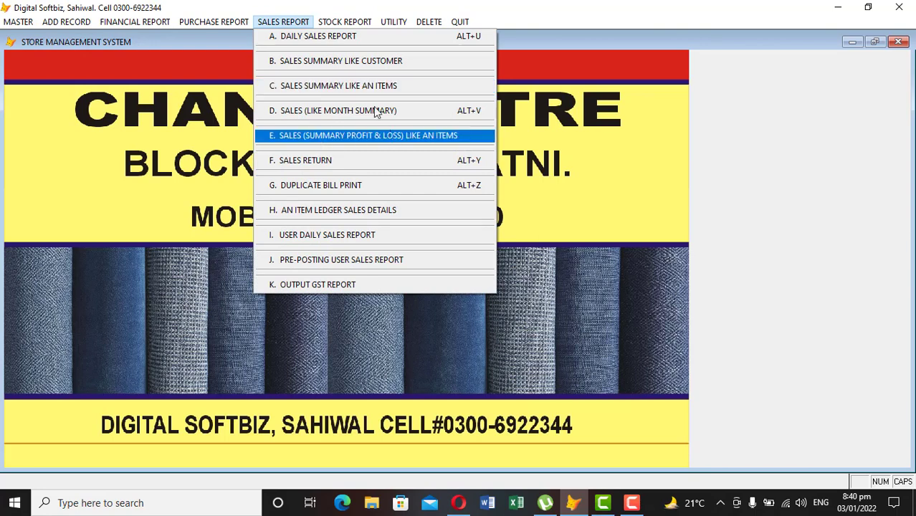
{"action": "left_click", "coordinate": [320, 285]}
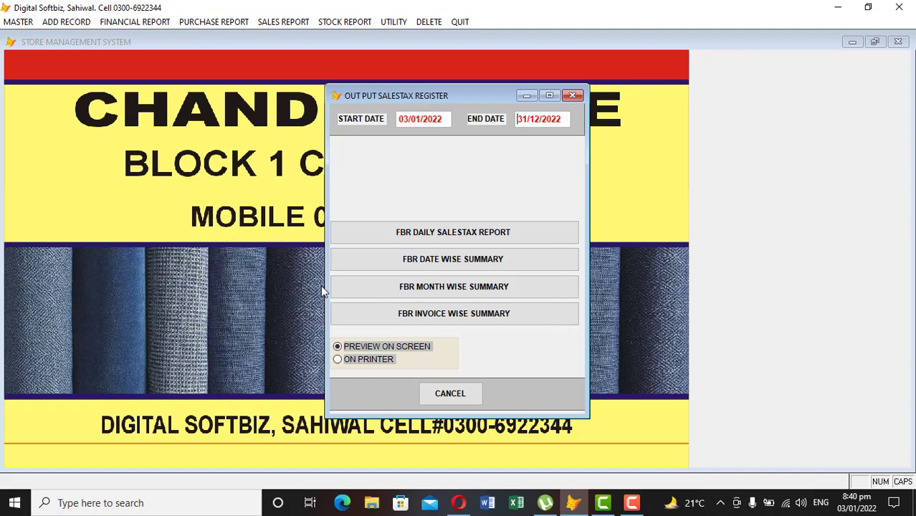
{"action": "key", "text": "Return"}
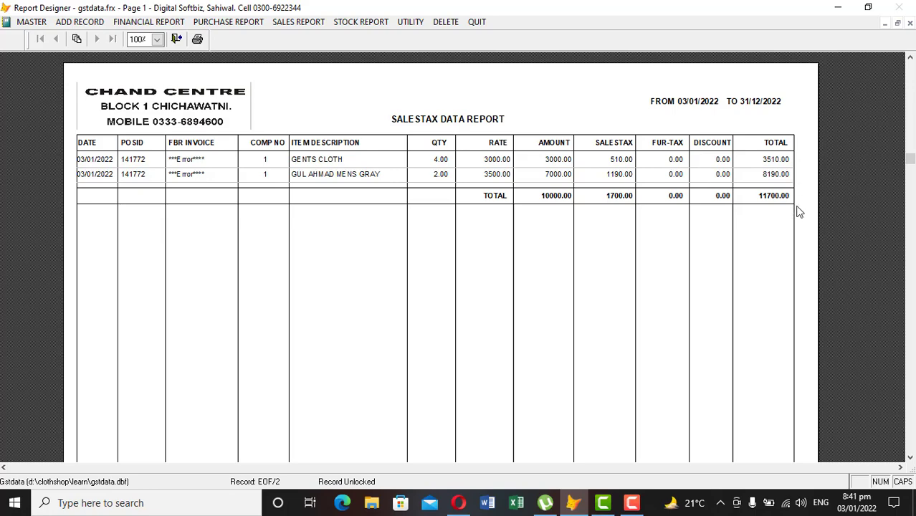
{"action": "key", "text": "Escape"}
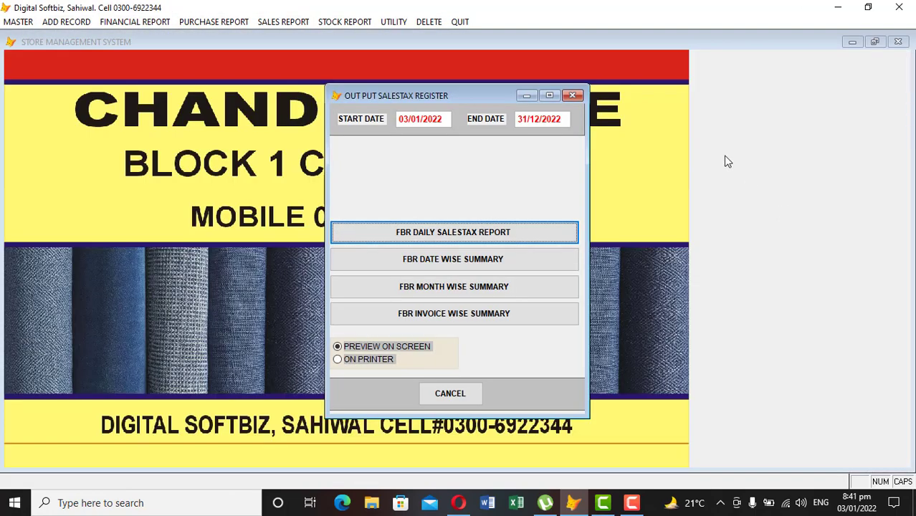
Step: Leave the output sales tax register, preview the stock in hand report to 03/01/2022, examine the item balances and close it
{"action": "left_click", "coordinate": [573, 95]}
{"action": "left_click", "coordinate": [355, 22]}
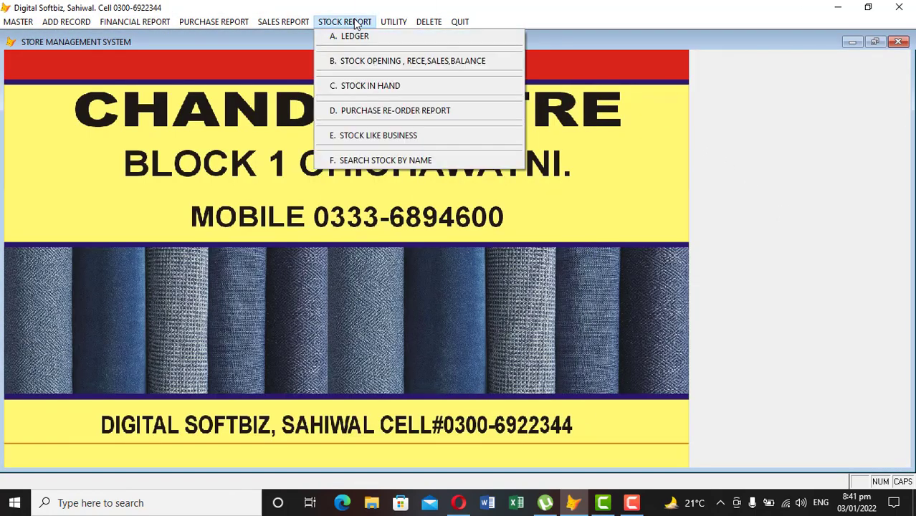
{"action": "left_click", "coordinate": [378, 86]}
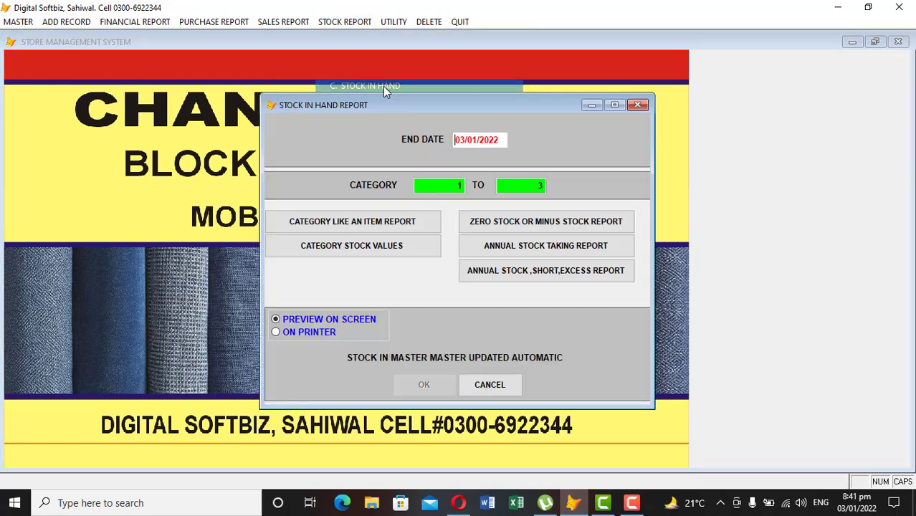
{"action": "key", "text": "Return"}
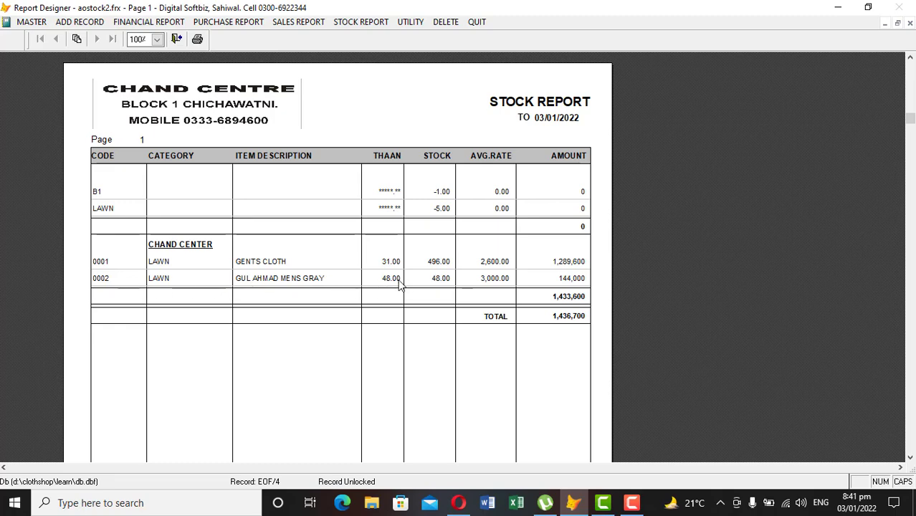
{"action": "key", "text": "Escape"}
Step: Start a purchase invoice dated 03/01/2022 for the supplier IMRAN CLOTH and accept the bill header values
{"action": "left_click", "coordinate": [338, 23]}
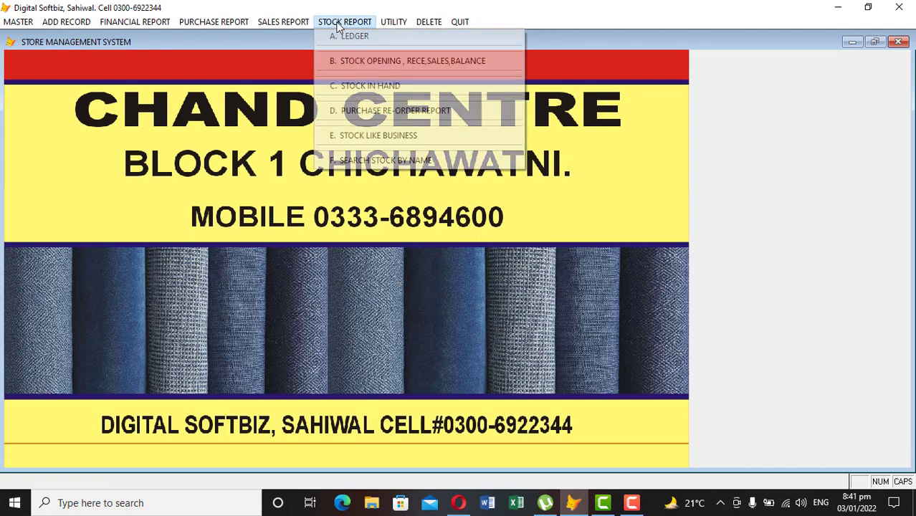
{"action": "mouse_move", "coordinate": [284, 20]}
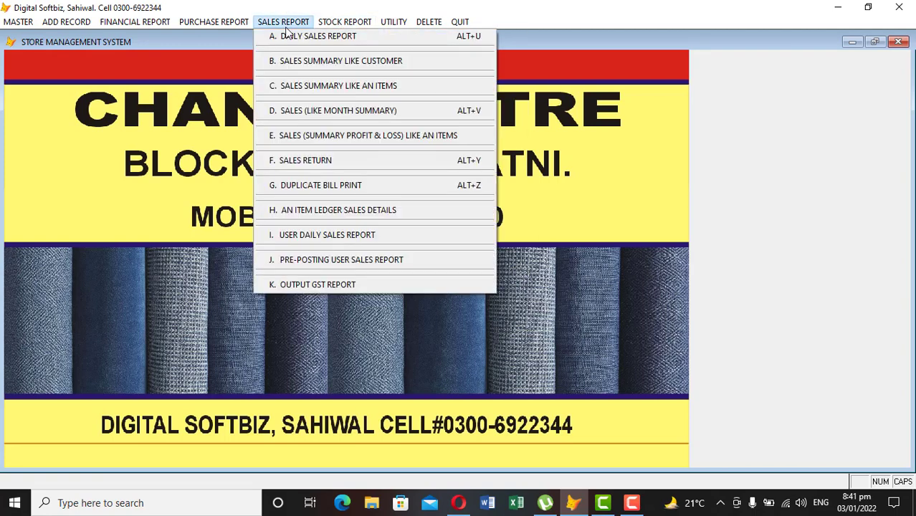
{"action": "mouse_move", "coordinate": [154, 23]}
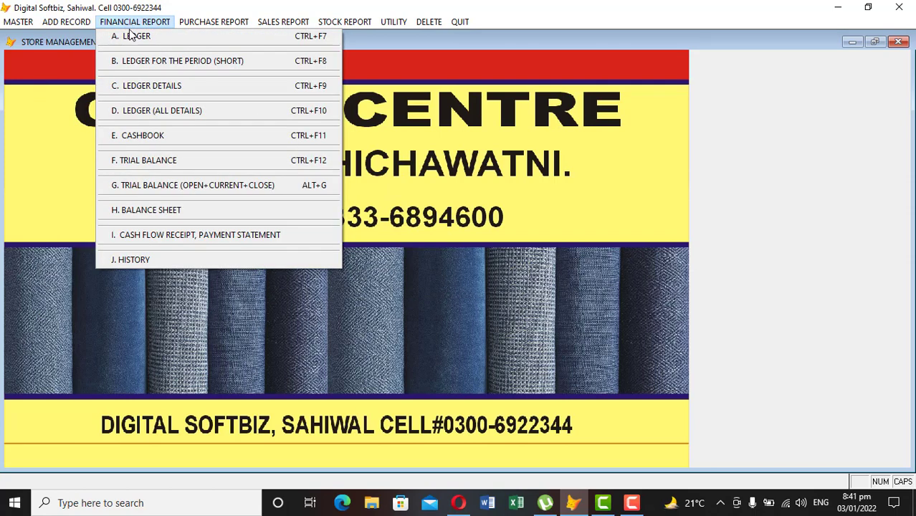
{"action": "mouse_move", "coordinate": [83, 24]}
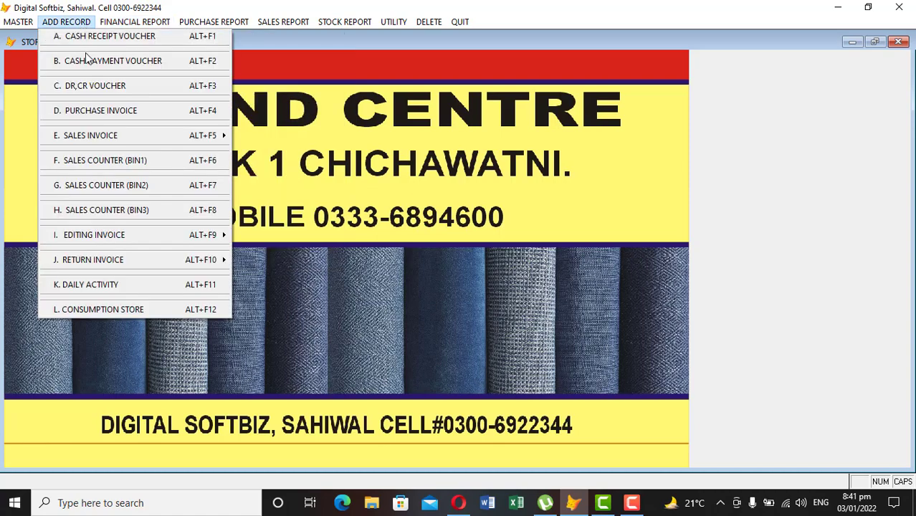
{"action": "left_click", "coordinate": [100, 111]}
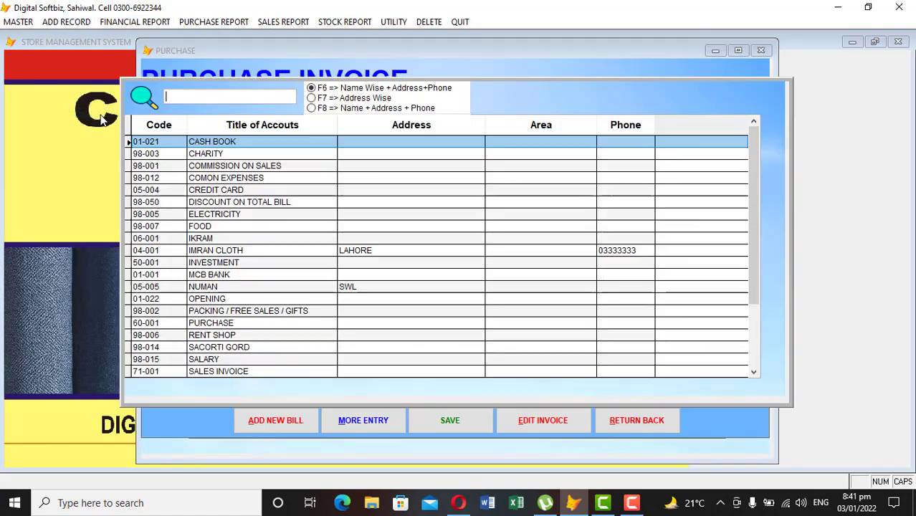
{"action": "type", "text": "IM"}
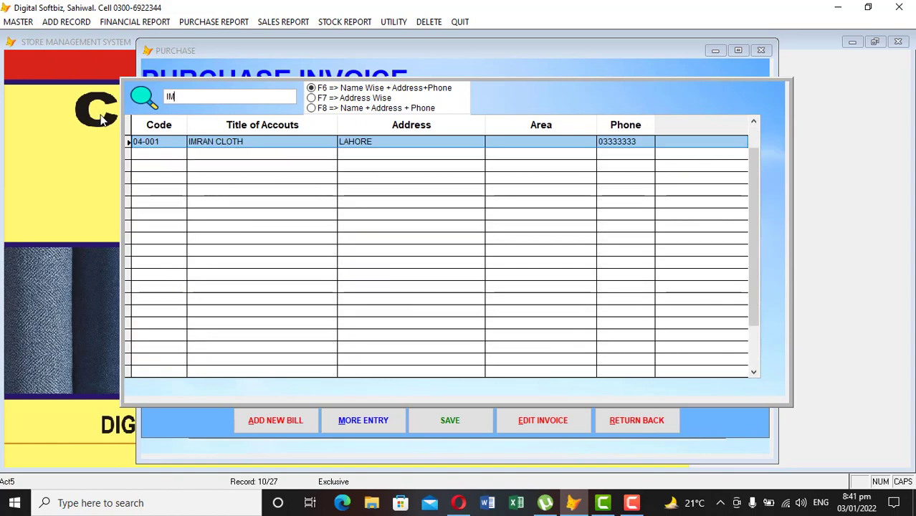
{"action": "key", "text": "Return"}
{"action": "key", "text": "Return"}
{"action": "key", "text": "Return"}
{"action": "key", "text": "Return"}
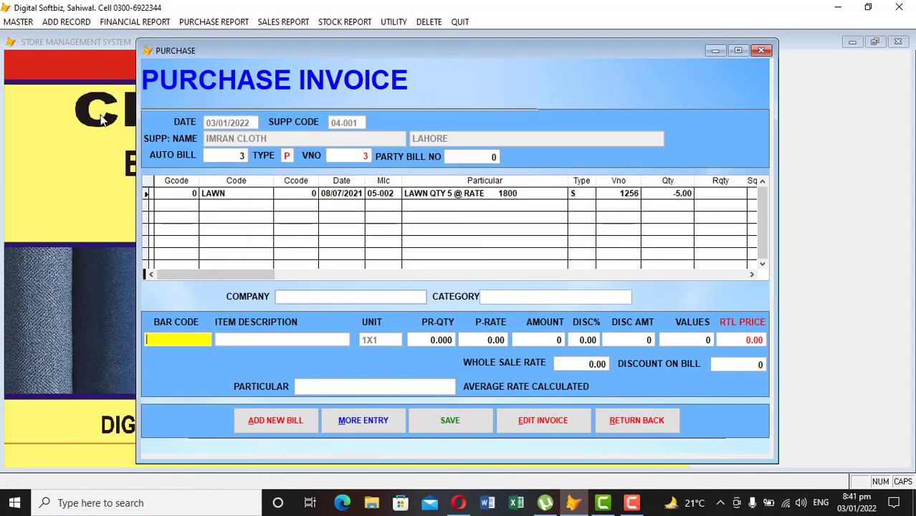
Step: Enter item GUL AHMAD MENS GRAY with quantity 10 at rate 3000, save the purchase invoice and leave the form
{"action": "type", "text": "gul"}
{"action": "key", "text": "Return"}
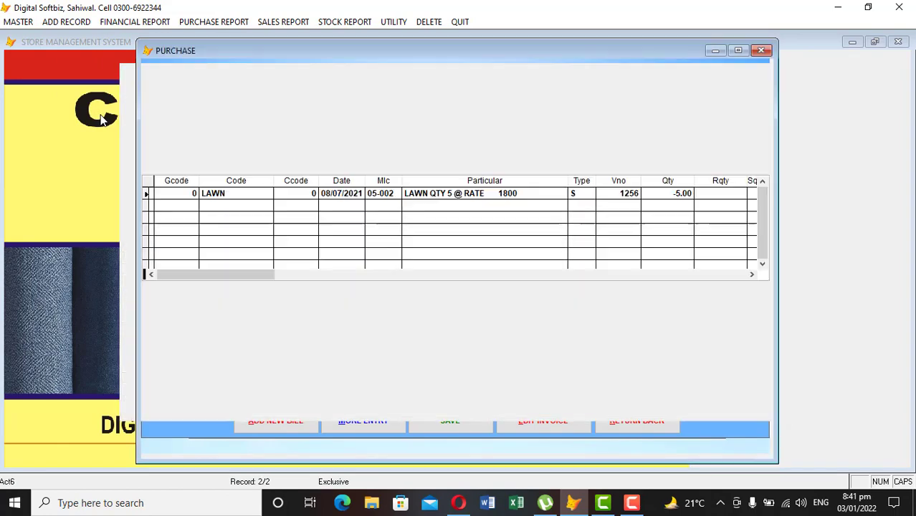
{"action": "type", "text": "10"}
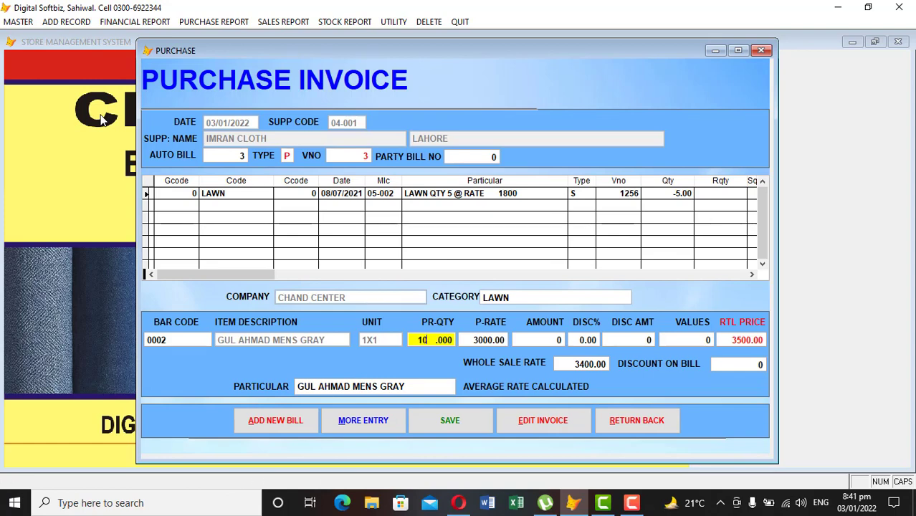
{"action": "key", "text": "Return"}
{"action": "key", "text": "Return"}
{"action": "key", "text": "Return"}
{"action": "key", "text": "Return"}
{"action": "key", "text": "Return"}
{"action": "key", "text": "Return"}
{"action": "key", "text": "Return"}
{"action": "key", "text": "Return"}
{"action": "key", "text": "Return"}
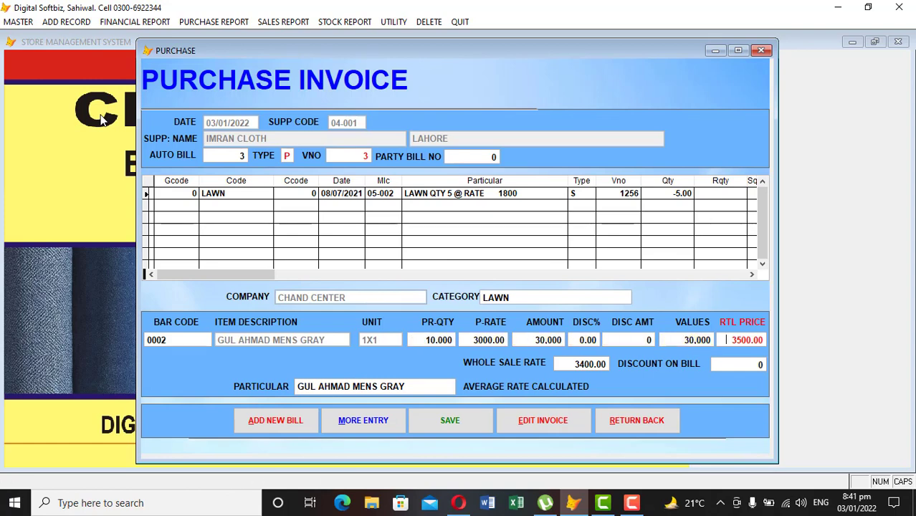
{"action": "key", "text": "Return"}
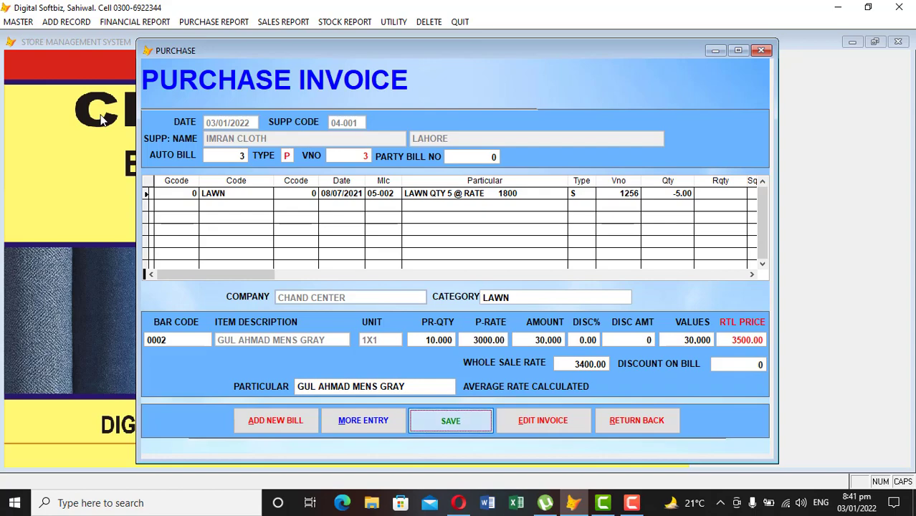
{"action": "left_click", "coordinate": [599, 420]}
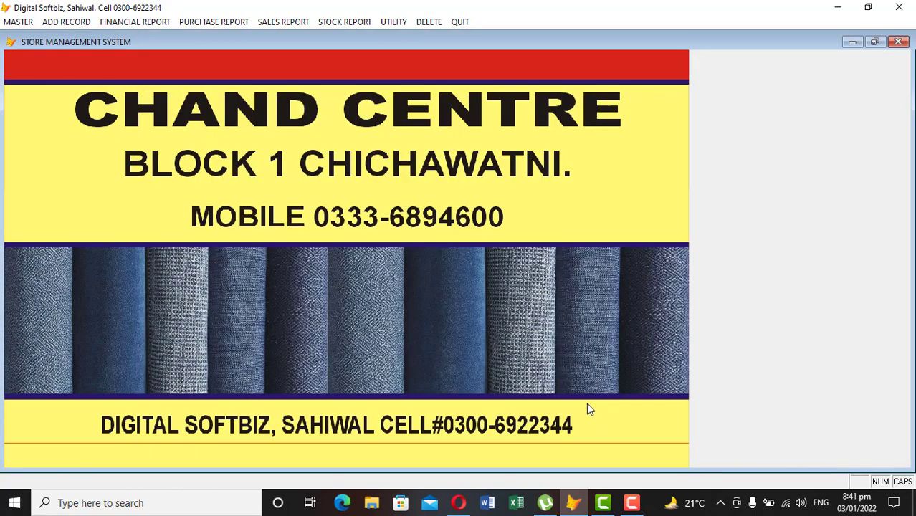
Step: Preview the daily purchase report from 25/05/2016 to 03/01/2022, examine the invoice lines and totals, and close it
{"action": "left_click", "coordinate": [229, 22]}
{"action": "left_click", "coordinate": [232, 38]}
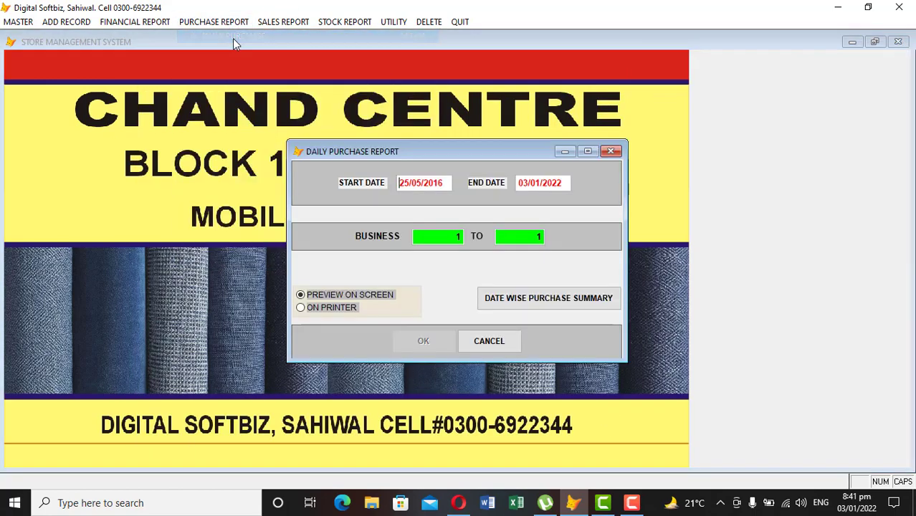
{"action": "key", "text": "Return"}
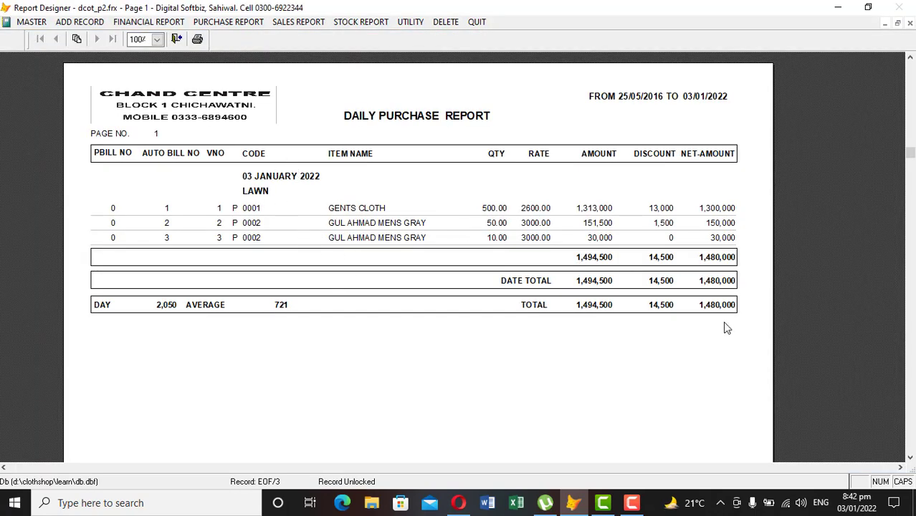
{"action": "key", "text": "Escape"}
Step: Preview the purchase summary by supplier from 25/05/2016 to 03/01/2022, examine the totals per supplier and close it
{"action": "left_click", "coordinate": [215, 22]}
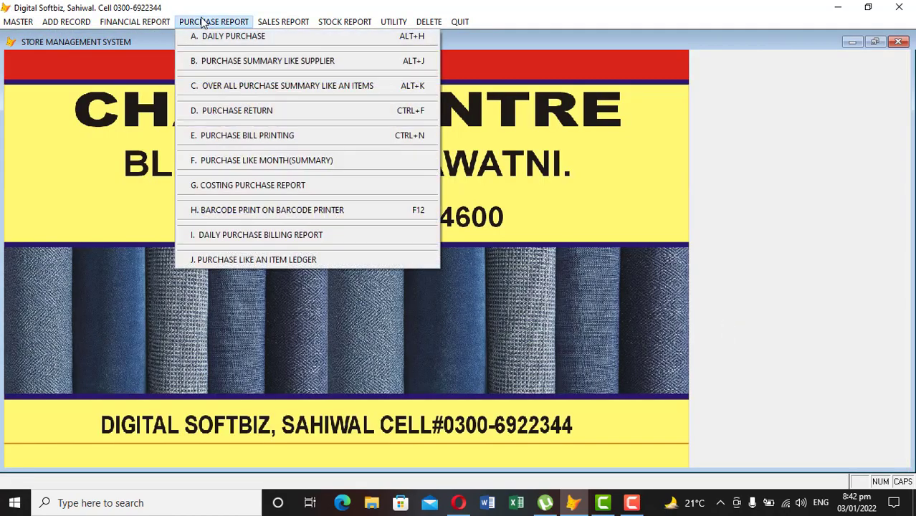
{"action": "left_click", "coordinate": [218, 60]}
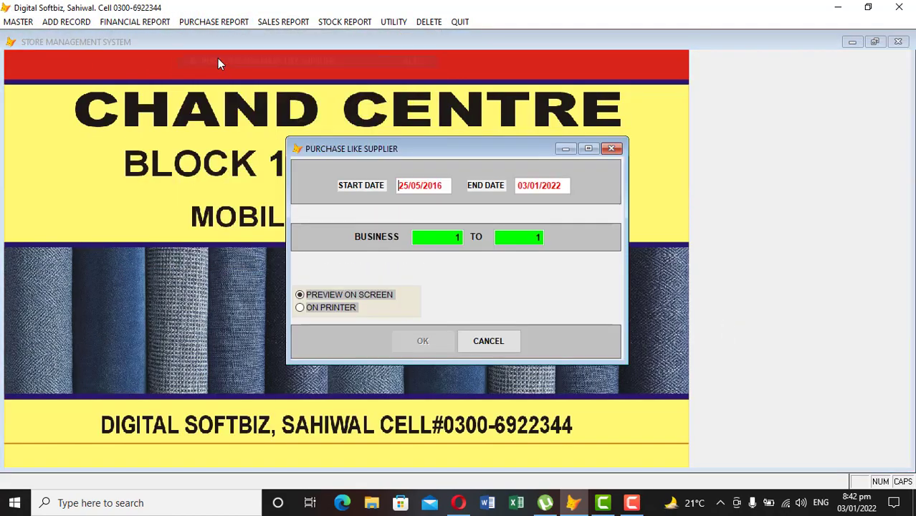
{"action": "key", "text": "Return"}
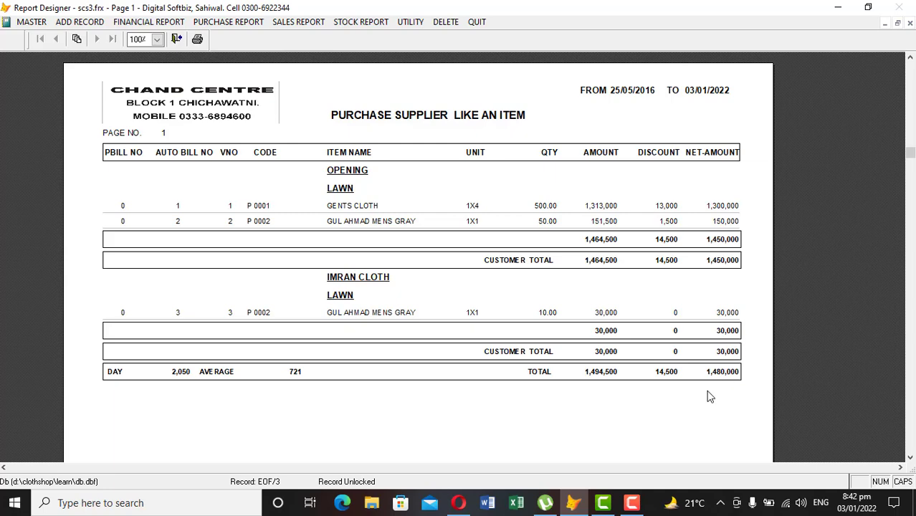
{"action": "key", "text": "Escape"}
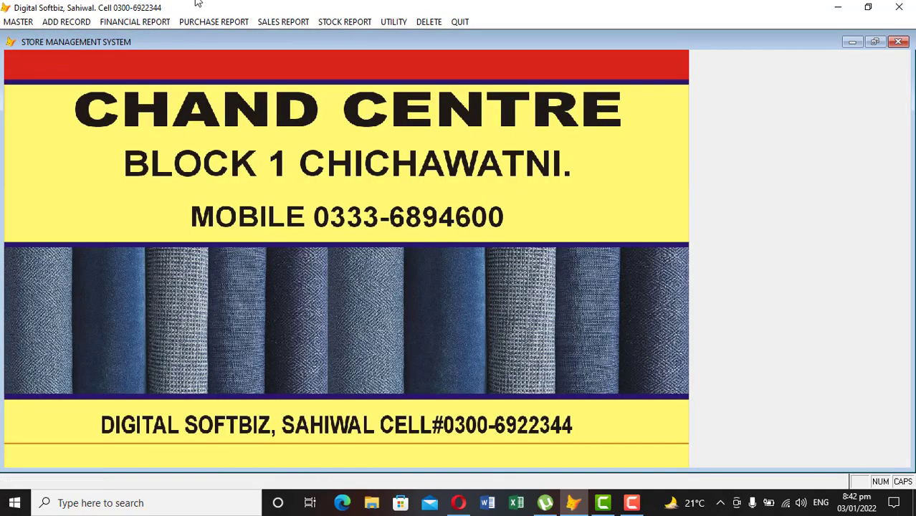
Step: Preview the ledger of the supplier IMRAN CLOTH, examine the purchase entry and balance, and close the report
{"action": "left_click", "coordinate": [168, 21]}
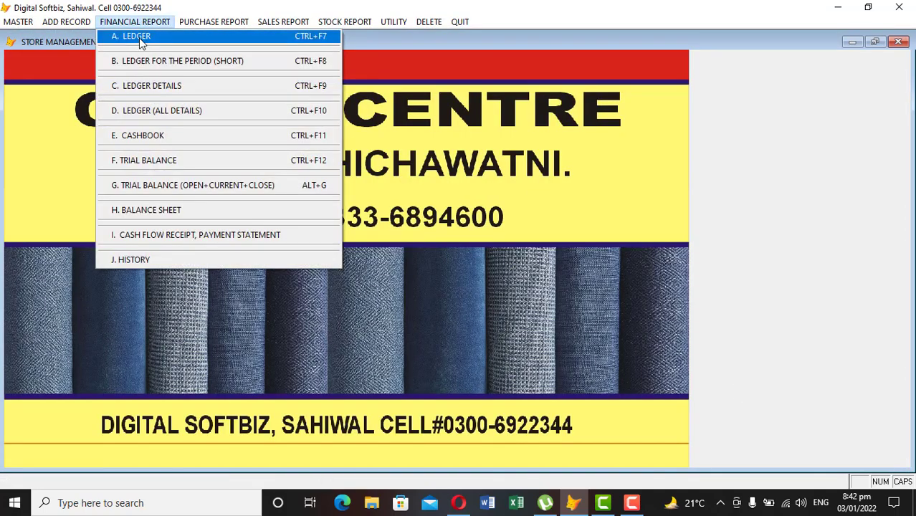
{"action": "left_click", "coordinate": [139, 37]}
{"action": "type", "text": "im"}
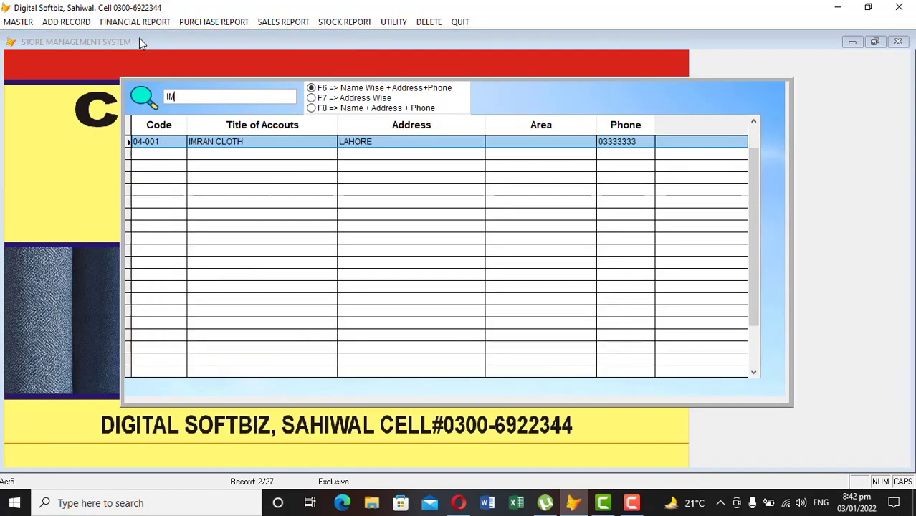
{"action": "key", "text": "Return"}
{"action": "key", "text": "Return"}
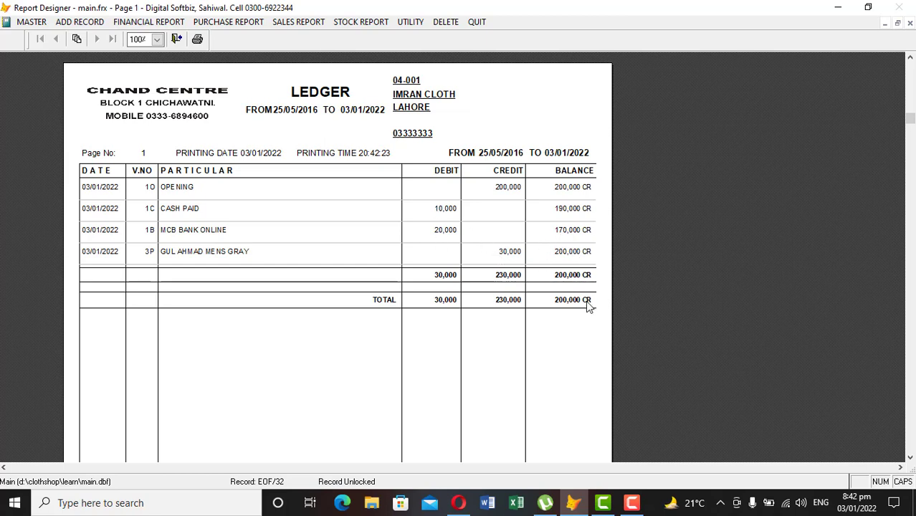
{"action": "key", "text": "Escape"}
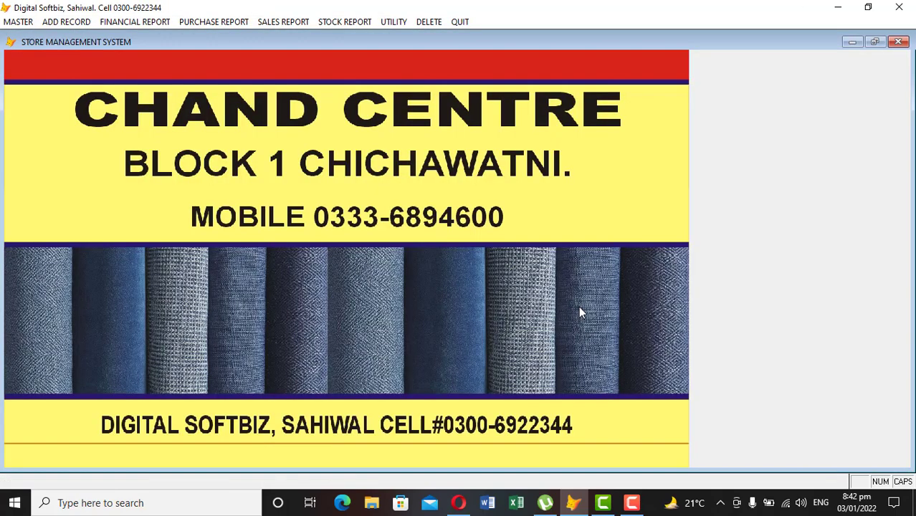
Step: Preview the trial balance from 25/05/2016 to 03/01/2022 and examine the debit and credit of all accounts down to the total
{"action": "left_click", "coordinate": [71, 22]}
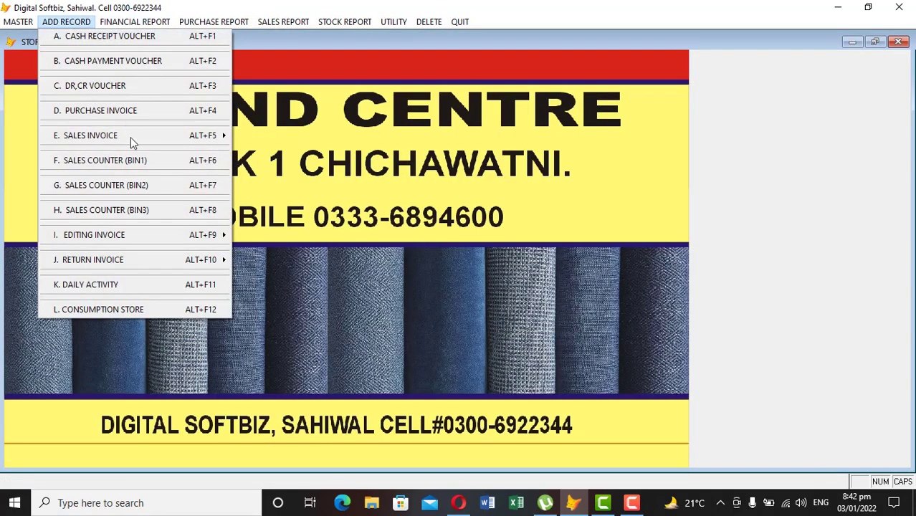
{"action": "mouse_move", "coordinate": [138, 235]}
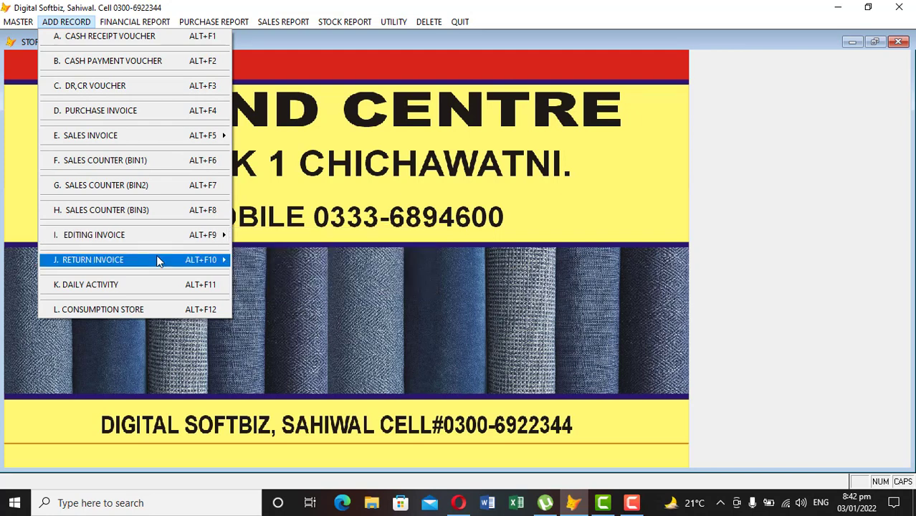
{"action": "mouse_move", "coordinate": [158, 260]}
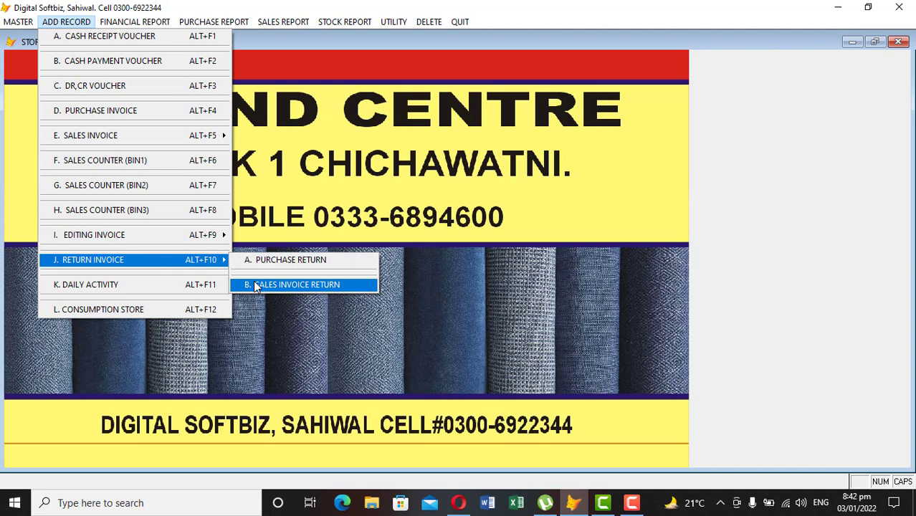
{"action": "mouse_move", "coordinate": [140, 22]}
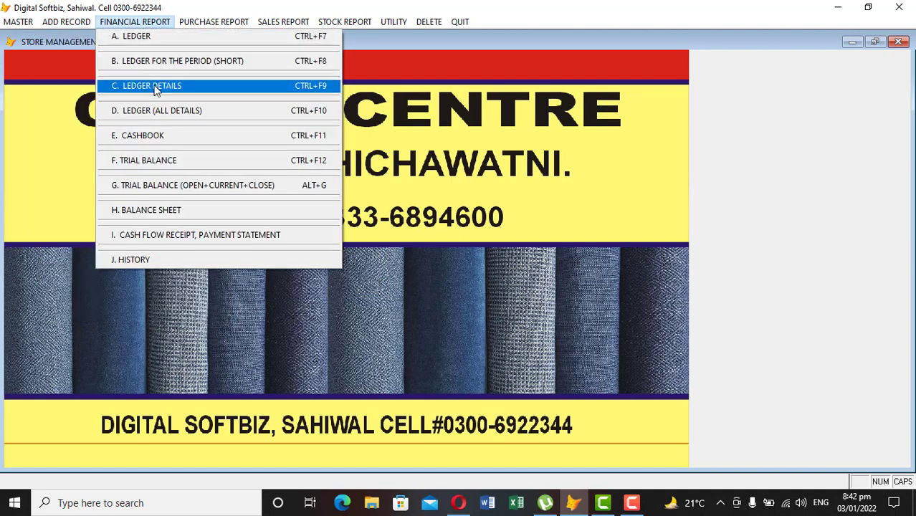
{"action": "left_click", "coordinate": [170, 164]}
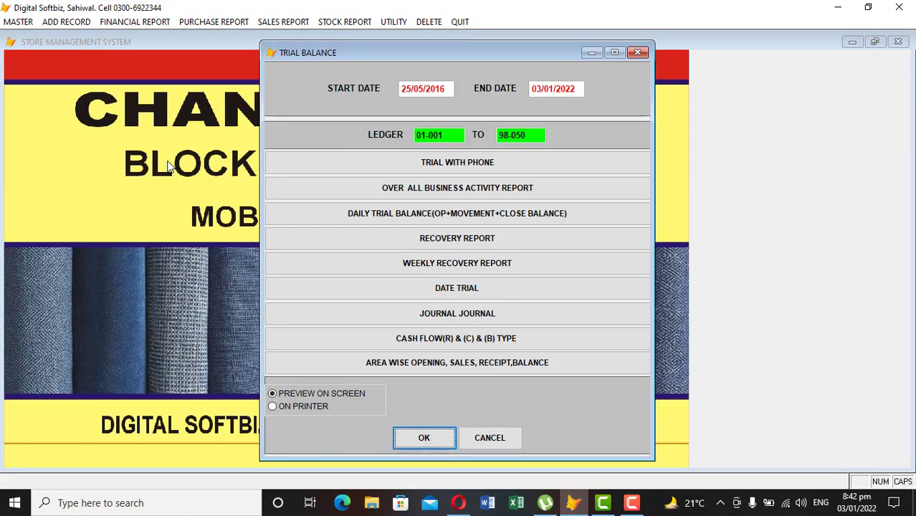
{"action": "key", "text": "Return"}
{"action": "scroll", "coordinate": [240, 147], "scroll_direction": "down", "scroll_amount": 1}
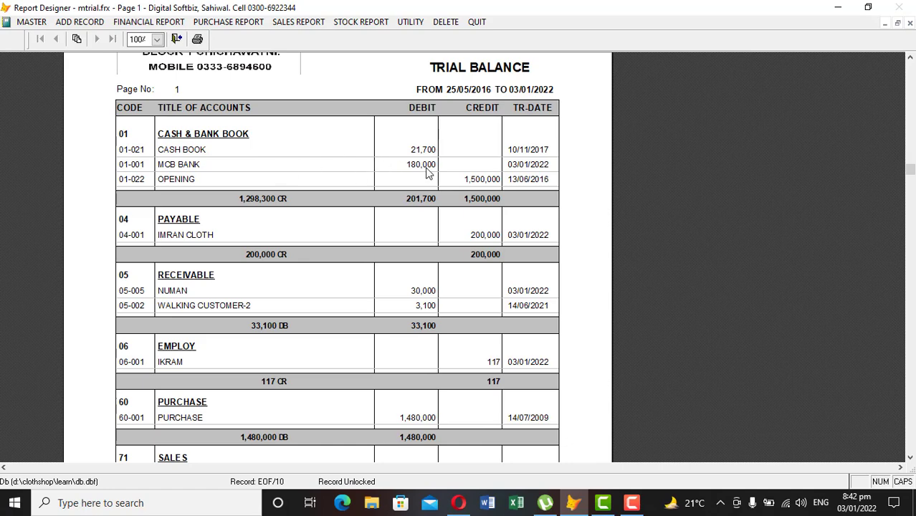
{"action": "scroll", "coordinate": [459, 266], "scroll_direction": "down", "scroll_amount": 3}
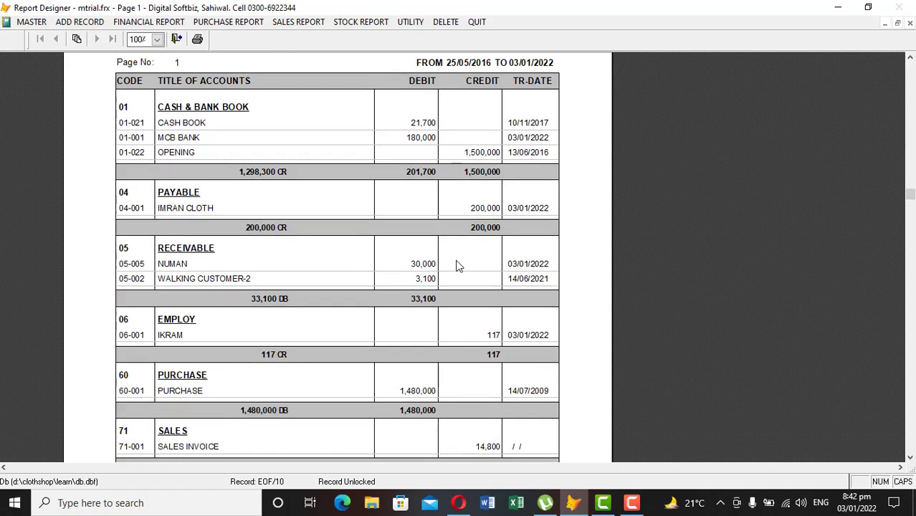
{"action": "scroll", "coordinate": [427, 369], "scroll_direction": "down", "scroll_amount": 1}
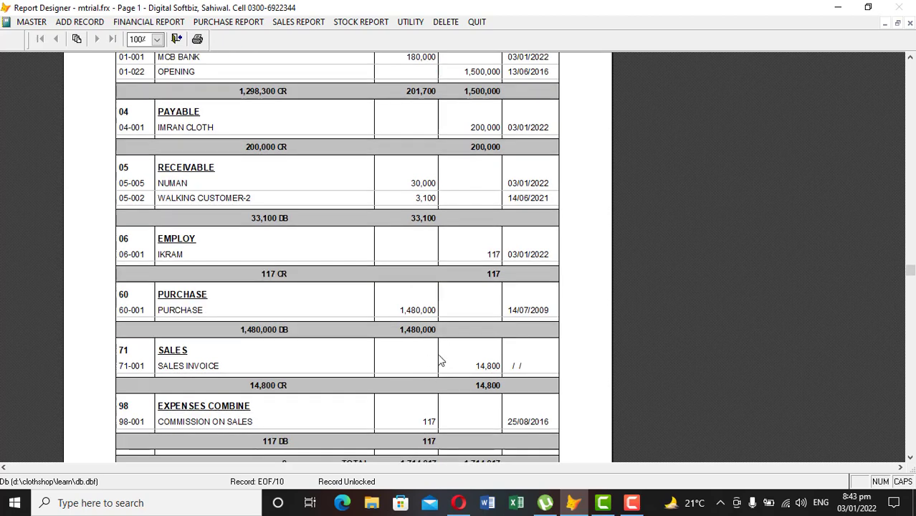
{"action": "scroll", "coordinate": [525, 371], "scroll_direction": "down", "scroll_amount": 1}
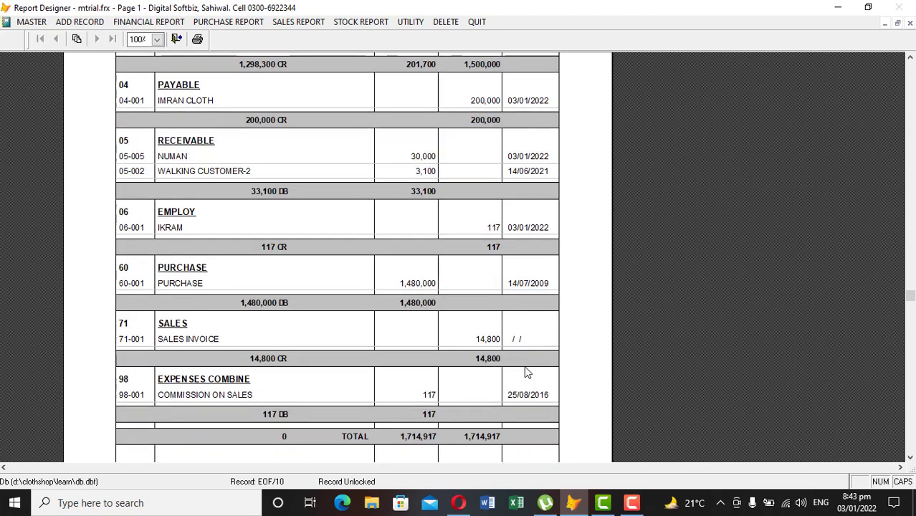